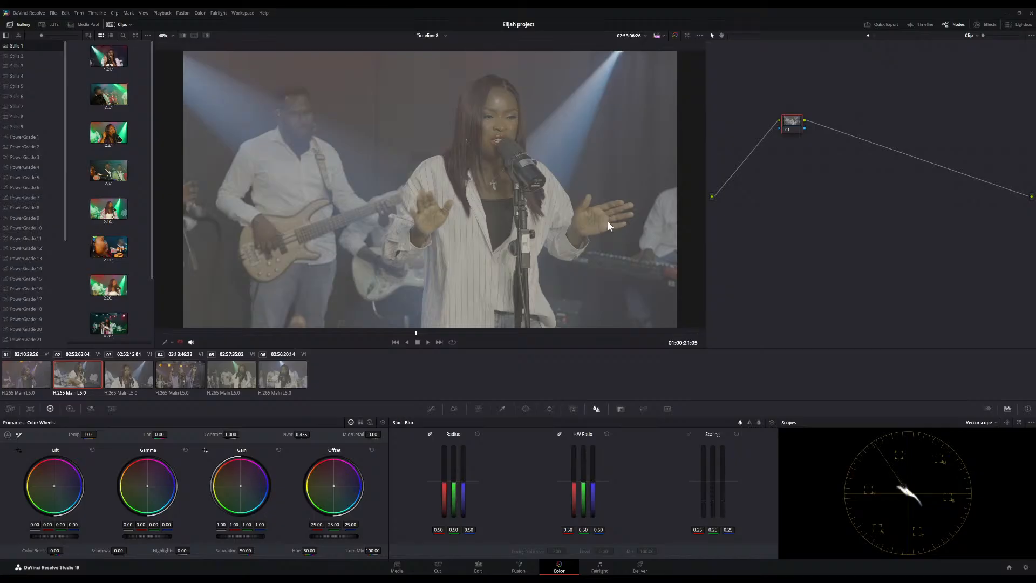
Open the Stills 9 album in the gallery
left_click(12, 127)
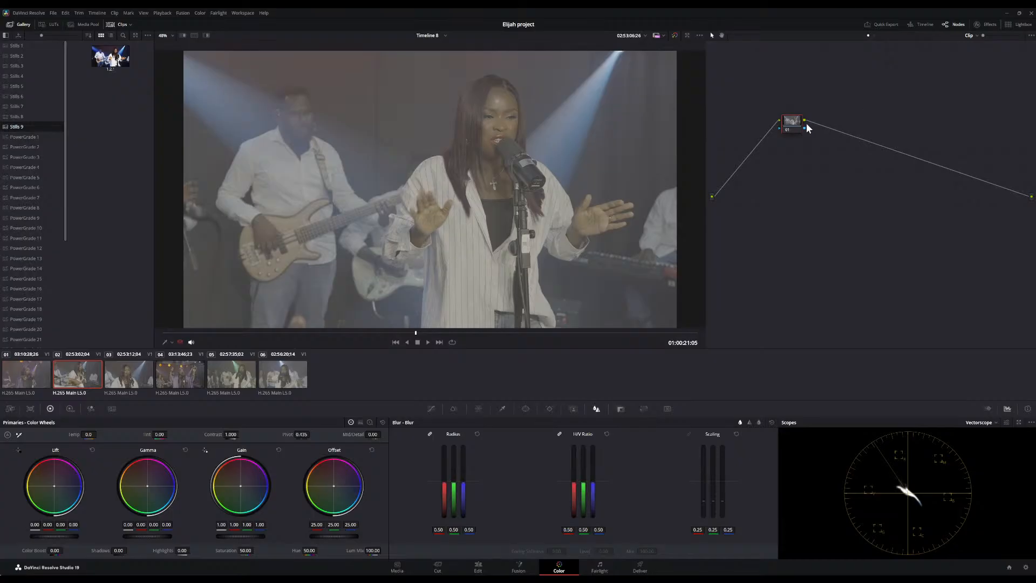
Reposition the clip's first node and add a second serial node after it
left_click_drag(801, 125, 773, 110)
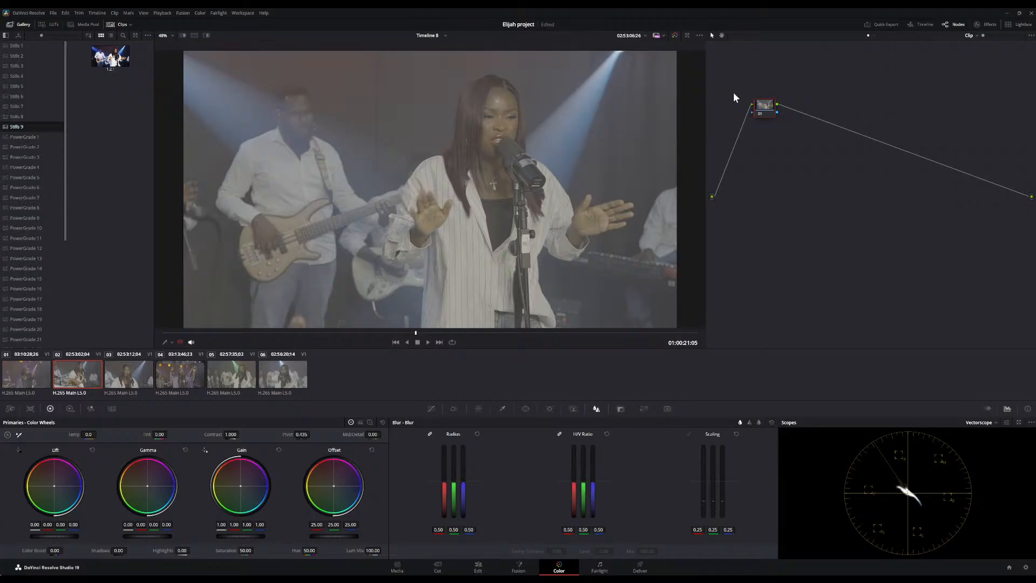
left_click_drag(765, 101, 756, 102)
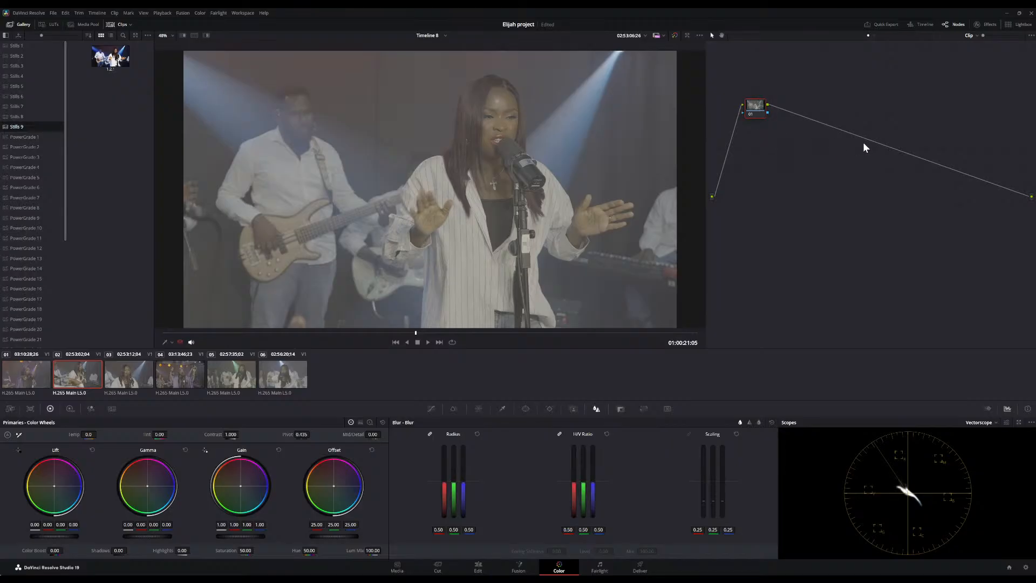
key("alt+s")
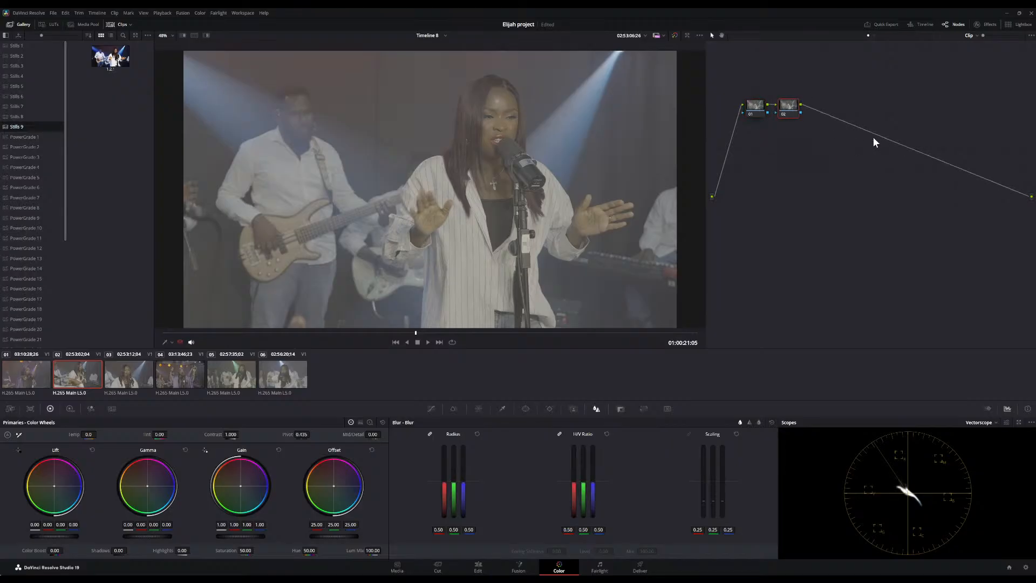
left_click_drag(793, 110, 847, 110)
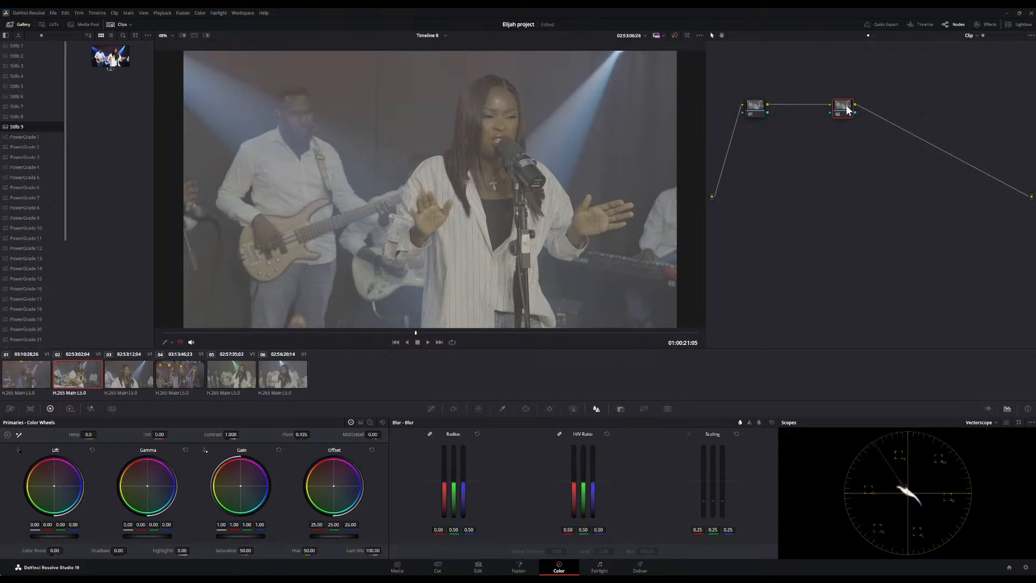
Apply the Stills 9 reference still's grade to the current clip and inspect its node tree
scroll(632, 101, "down", 5)
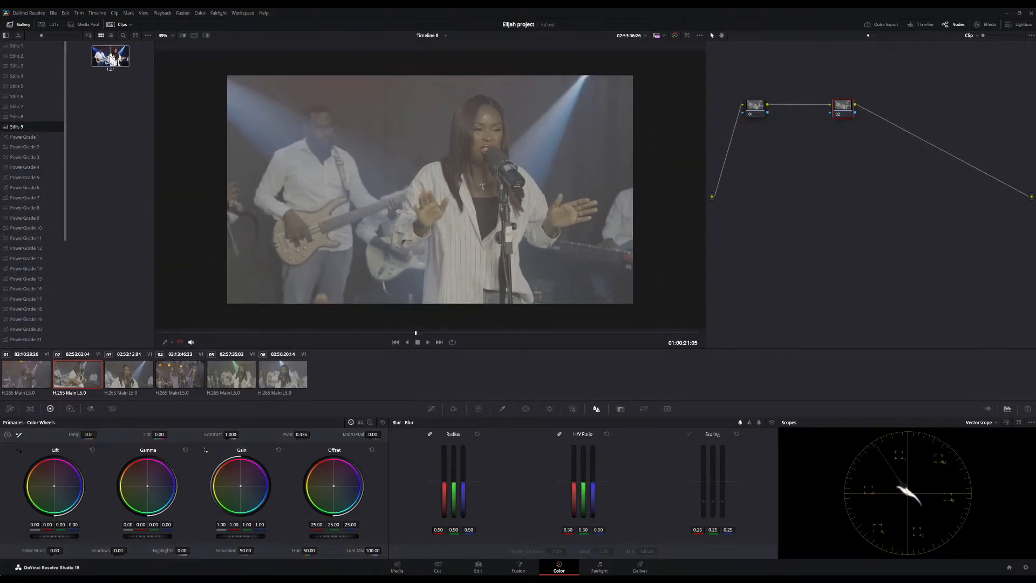
left_click(109, 56)
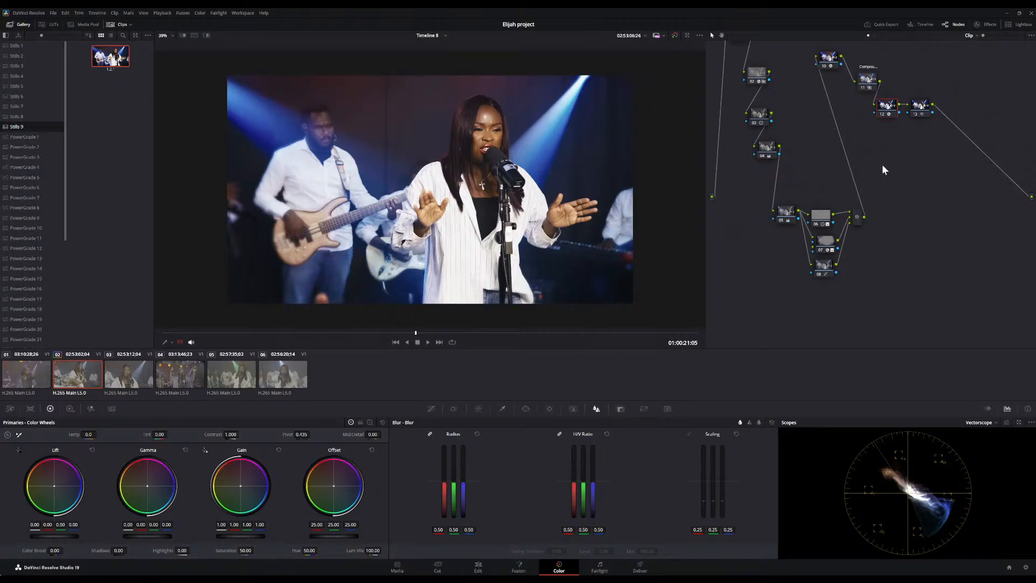
scroll(883, 167, "up", 3)
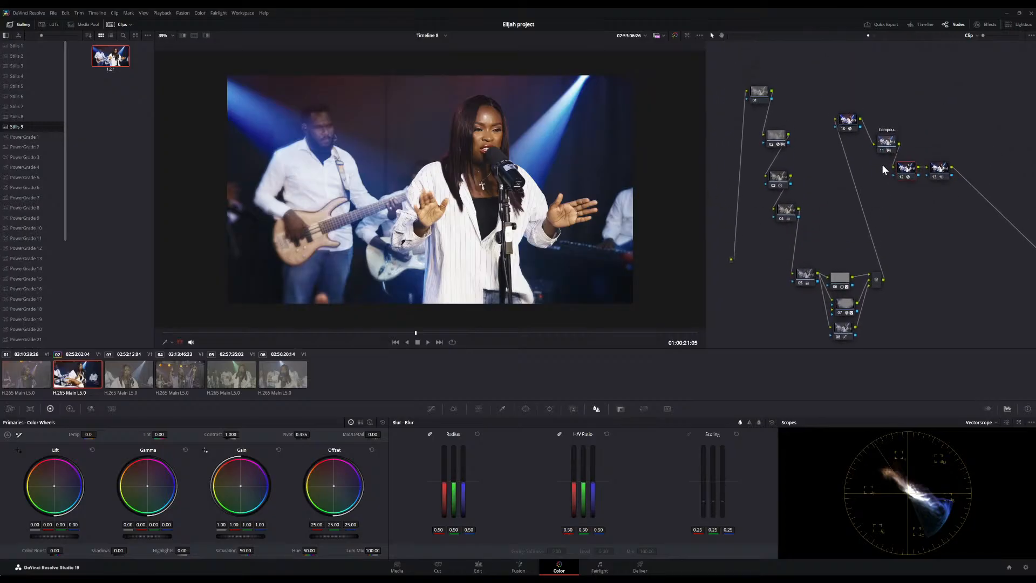
scroll(883, 168, "up", 1)
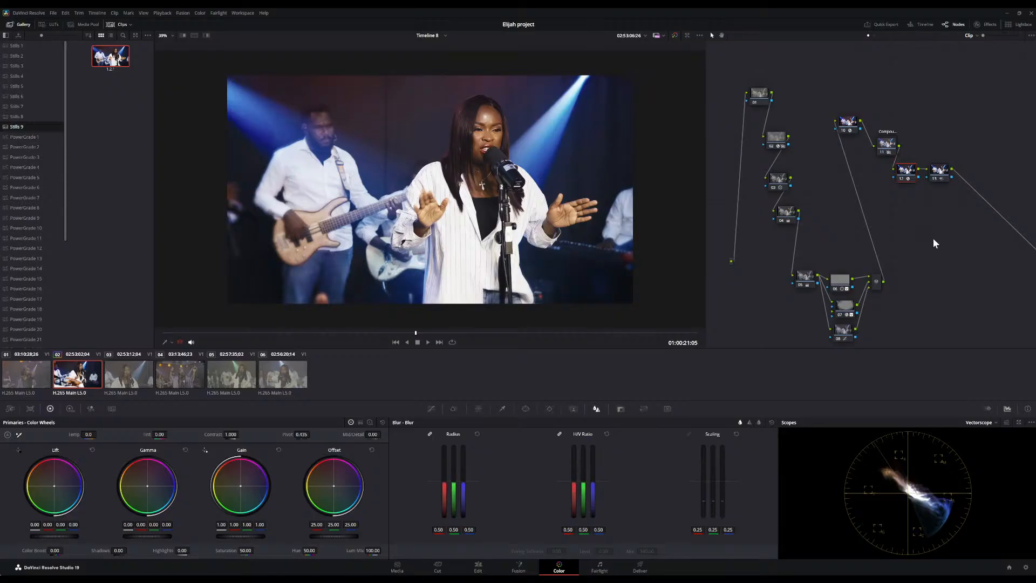
Reset the clip's grades and nodes, then add a second serial node after the first node
key("ctrl+Home")
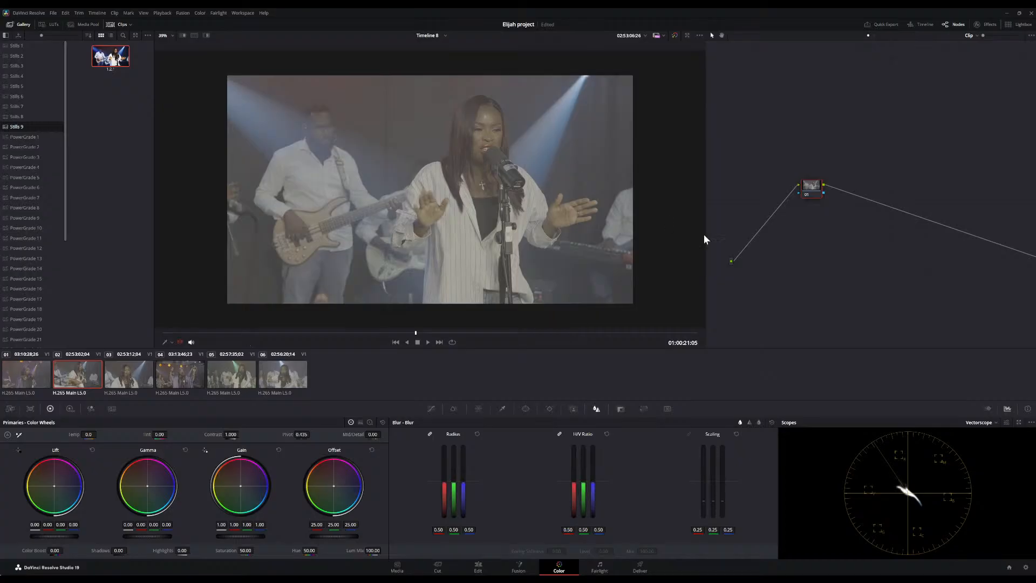
left_click_drag(811, 188, 765, 150)
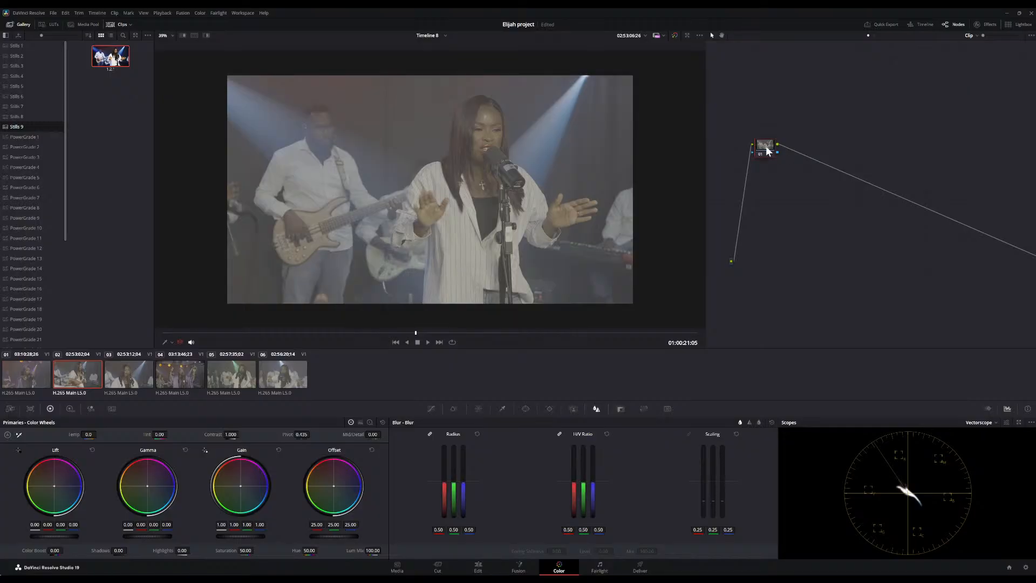
key("alt+s")
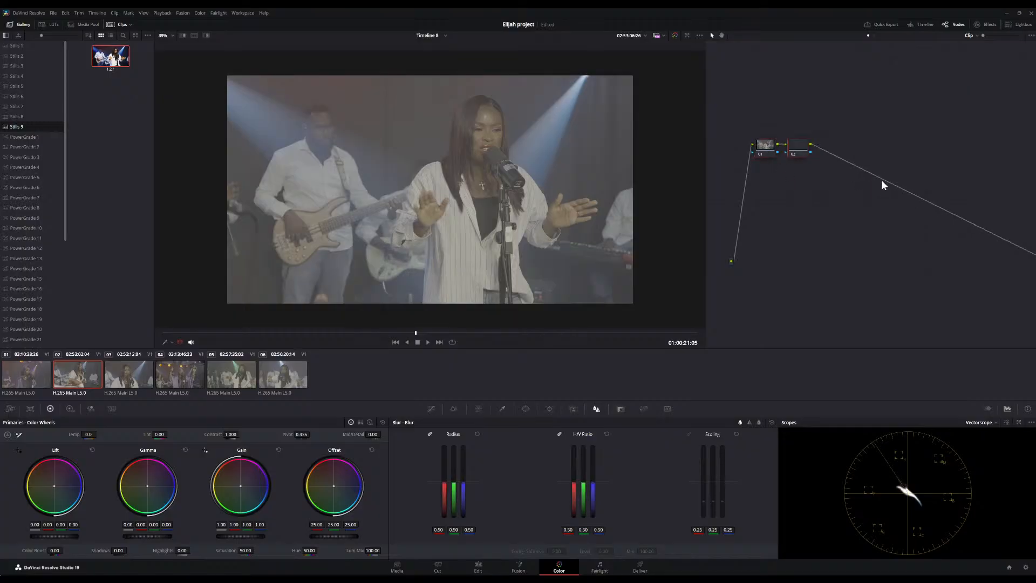
left_click_drag(816, 148, 861, 153)
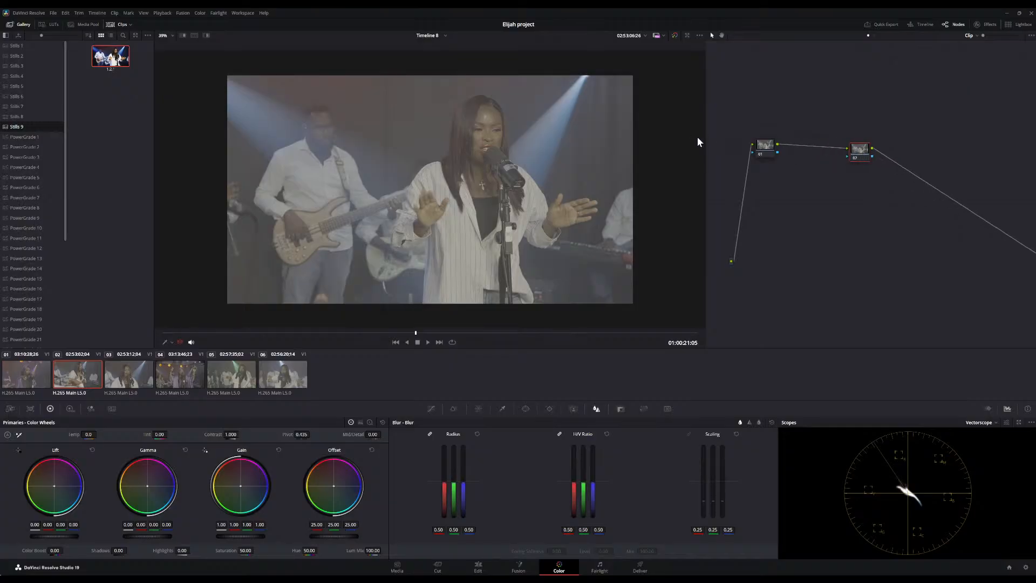
Raise the first node's contrast to about 1.296 and switch the scope to the RGB Parade
left_click(770, 146)
left_click_drag(230, 433, 241, 434)
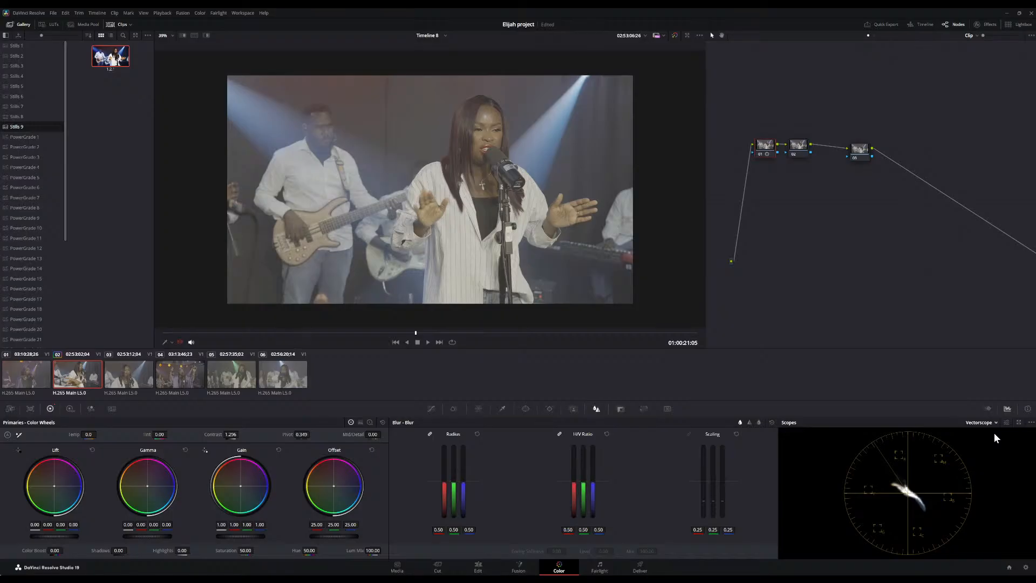
left_click(993, 434)
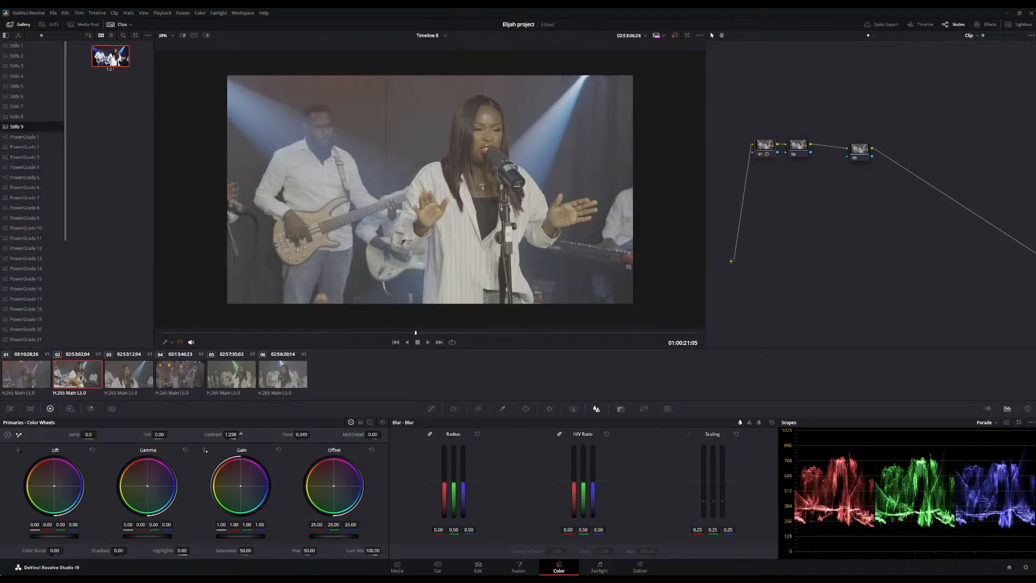
Adjust the first node's contrast to about 1.25 and fine-tune its pivot
left_click_drag(240, 434, 240, 434)
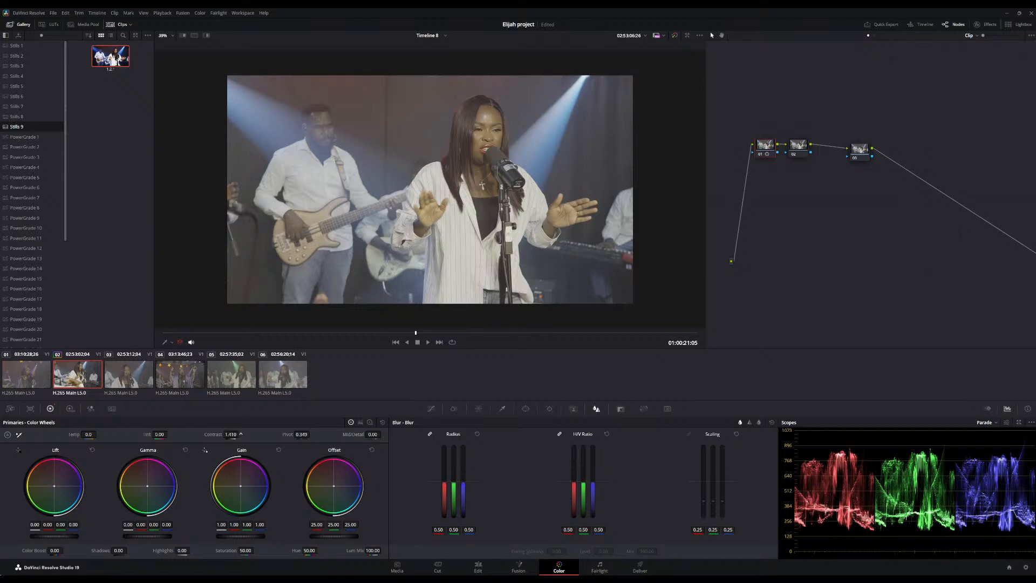
left_click_drag(241, 434, 241, 434)
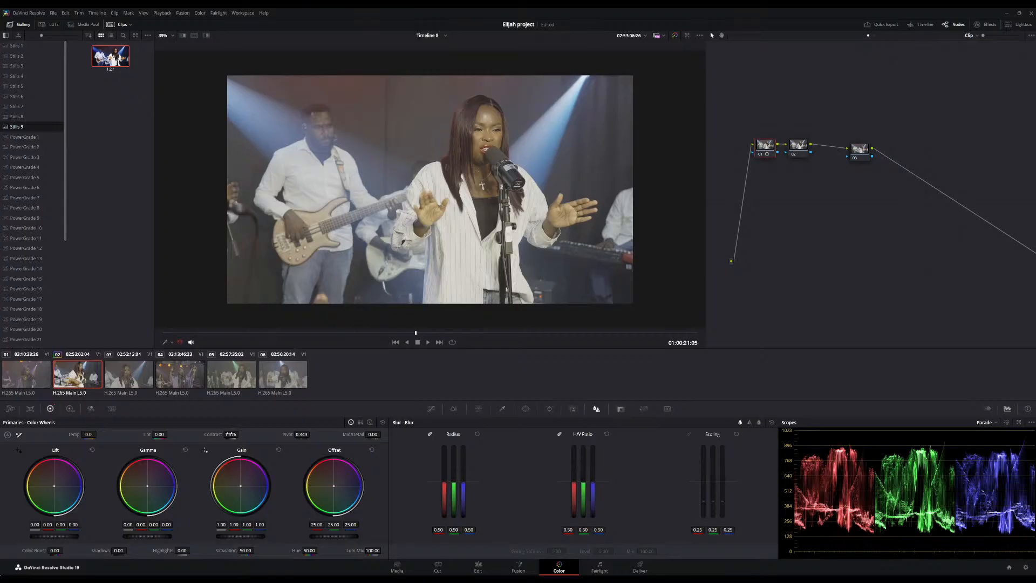
left_click_drag(230, 434, 223, 435)
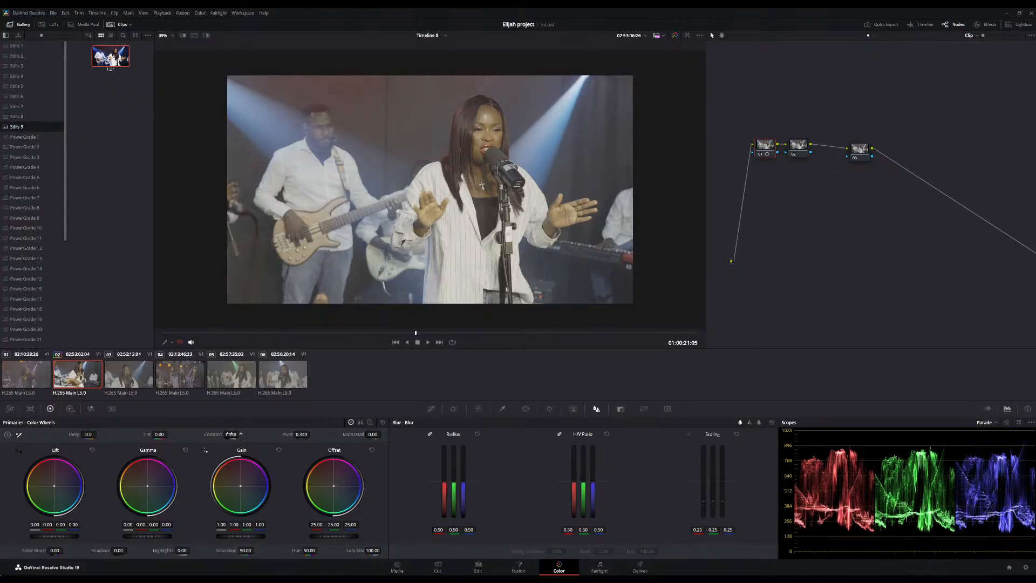
left_click_drag(311, 434, 304, 438)
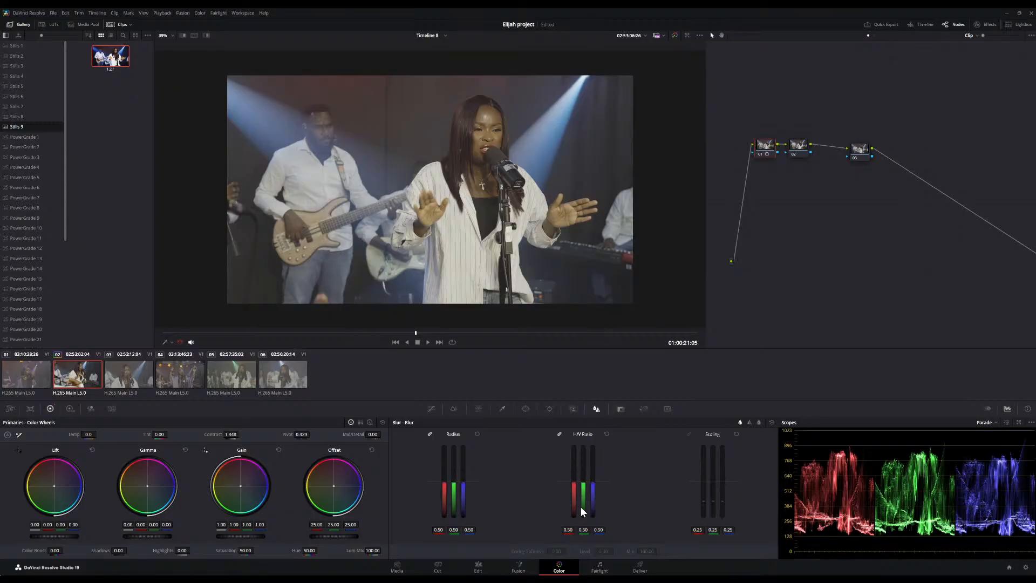
left_click_drag(234, 433, 231, 434)
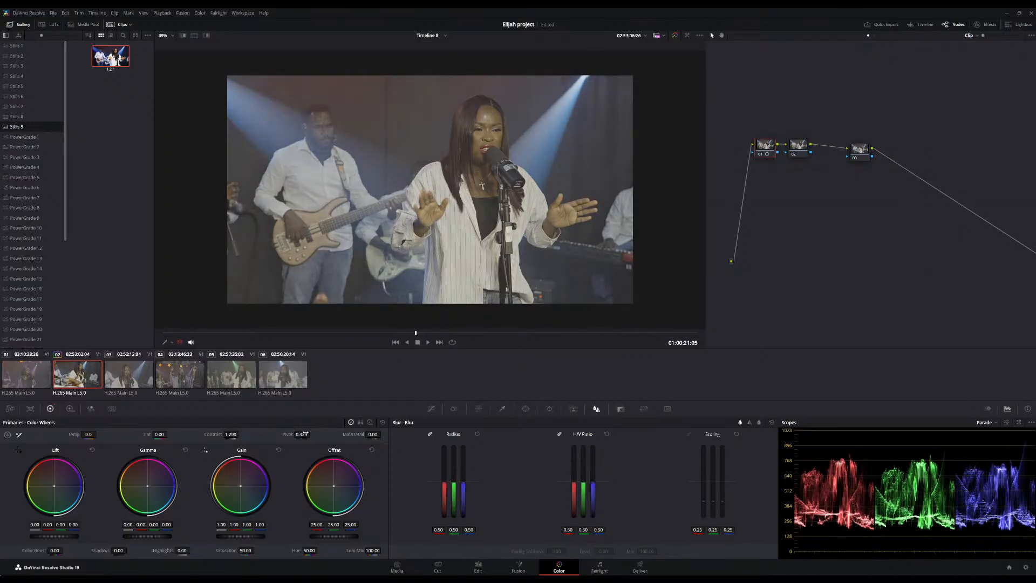
left_click_drag(305, 434, 294, 434)
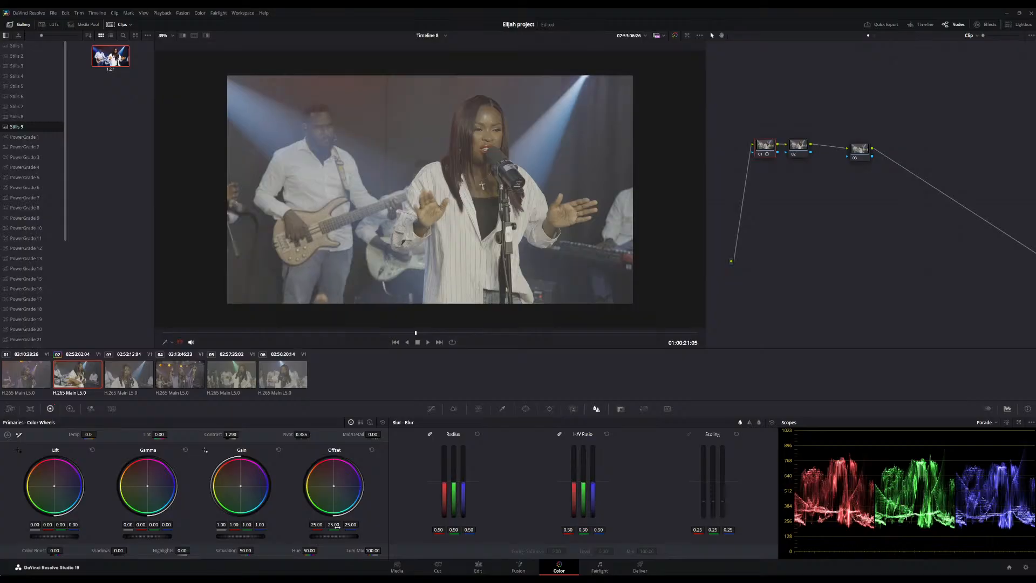
Balance the second node with offset 19.35, lift -0.04, gamma 0.03 and gain 1.09
left_click(804, 153)
left_click_drag(335, 536, 313, 535)
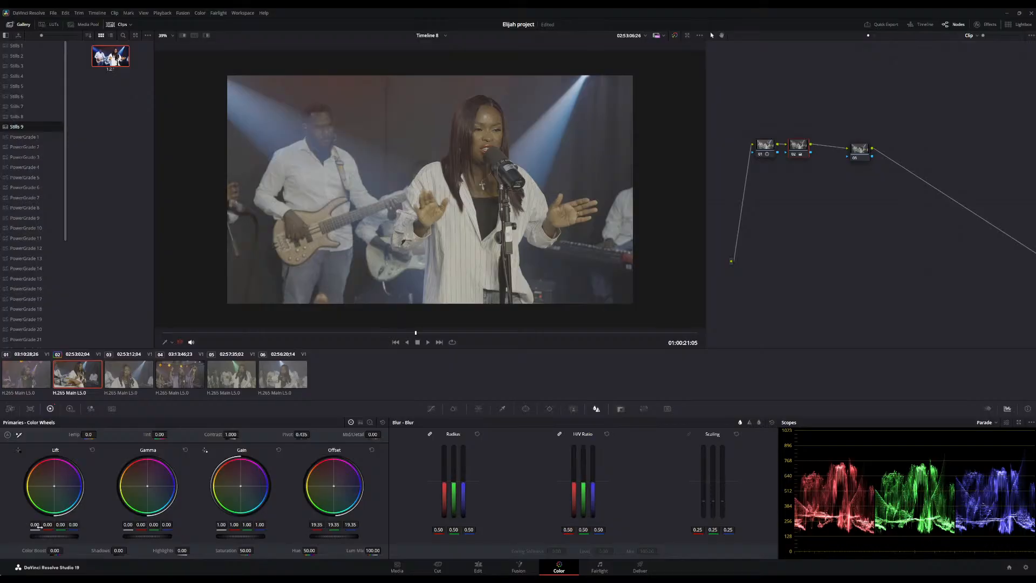
left_click_drag(49, 536, 41, 536)
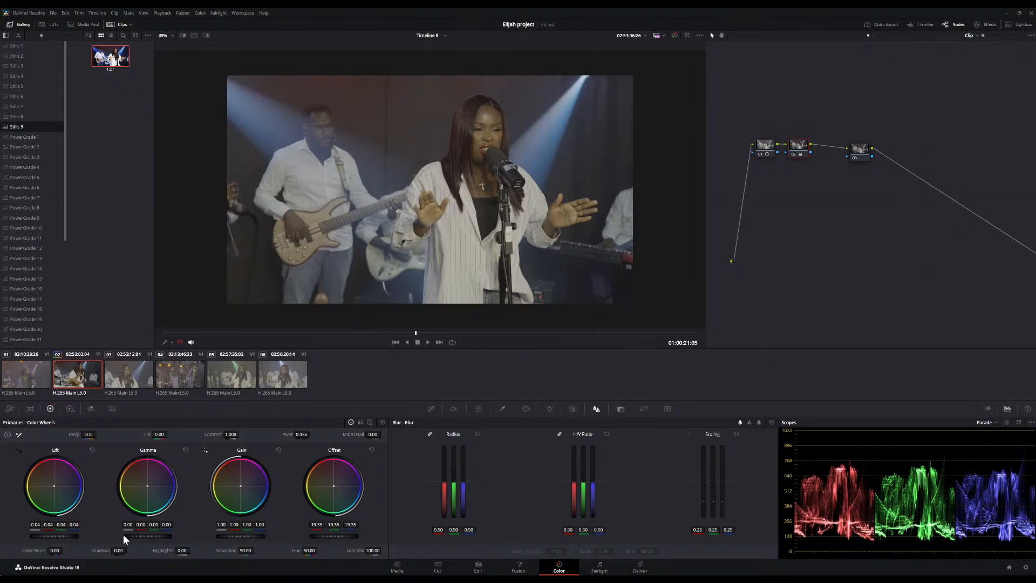
left_click_drag(147, 536, 152, 536)
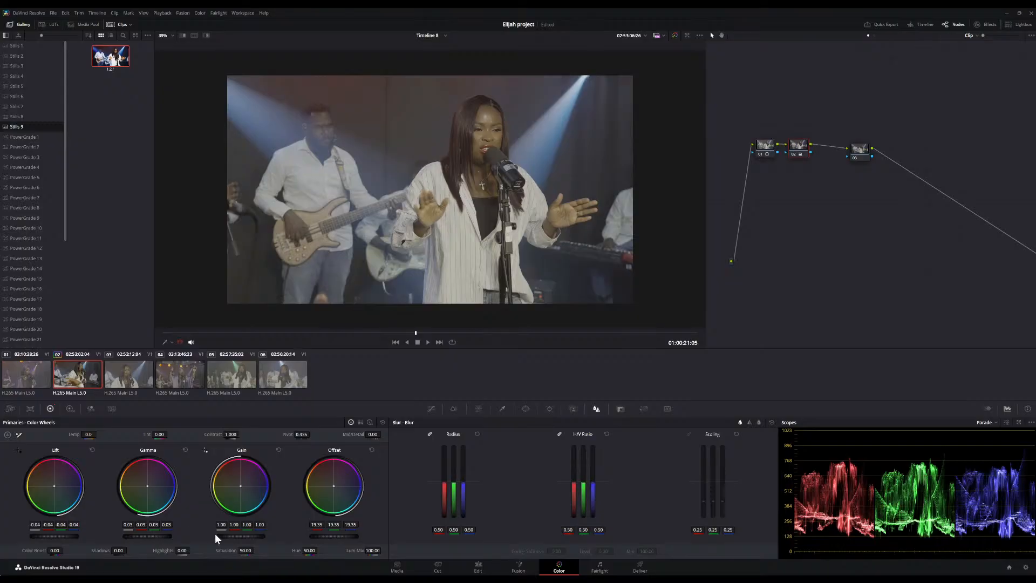
left_click_drag(224, 535, 228, 535)
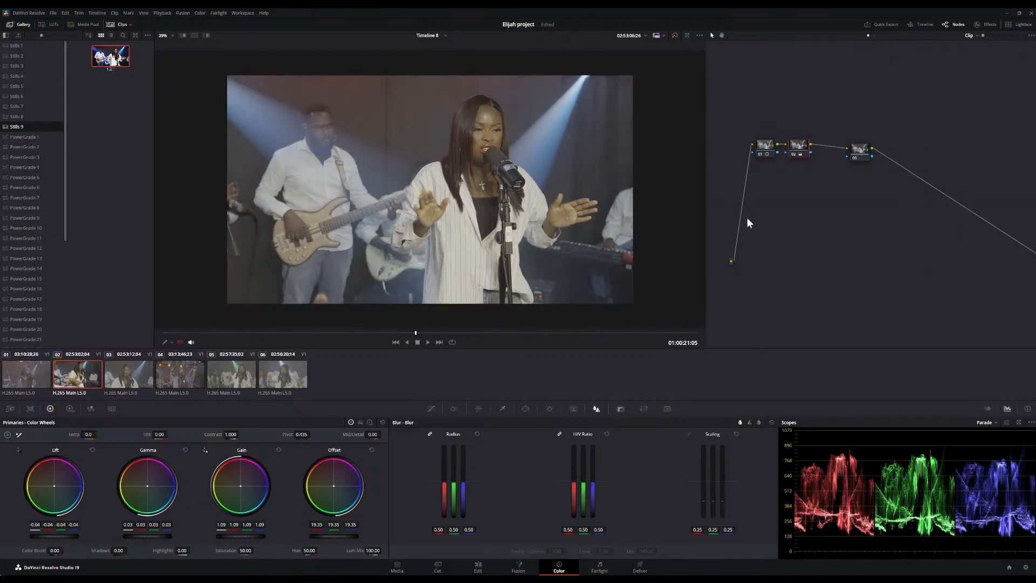
Bypass the grade to compare before and after, and zoom the viewer in and out to inspect the image
left_click(674, 35)
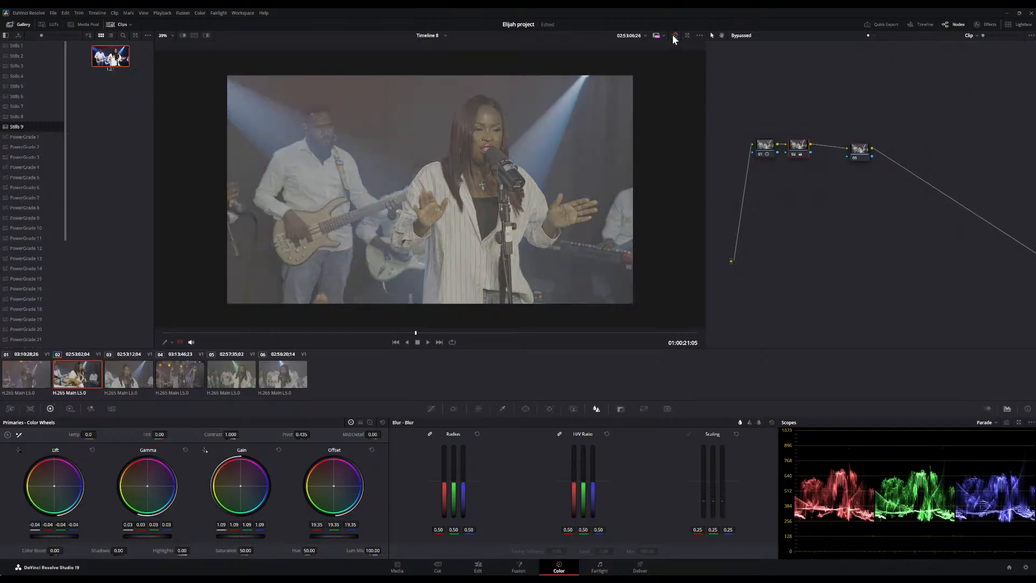
left_click(673, 35)
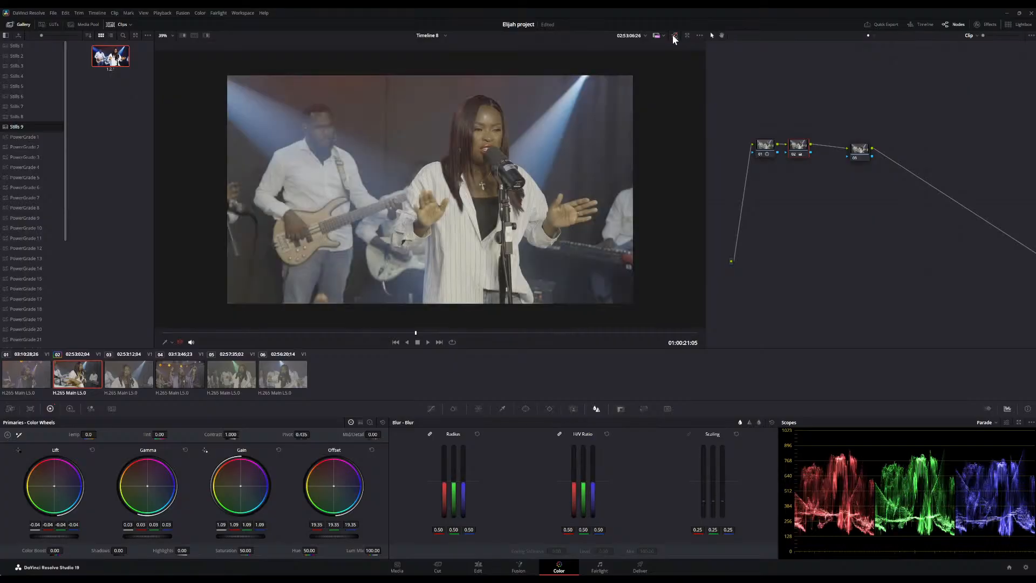
scroll(506, 183, "up", 4)
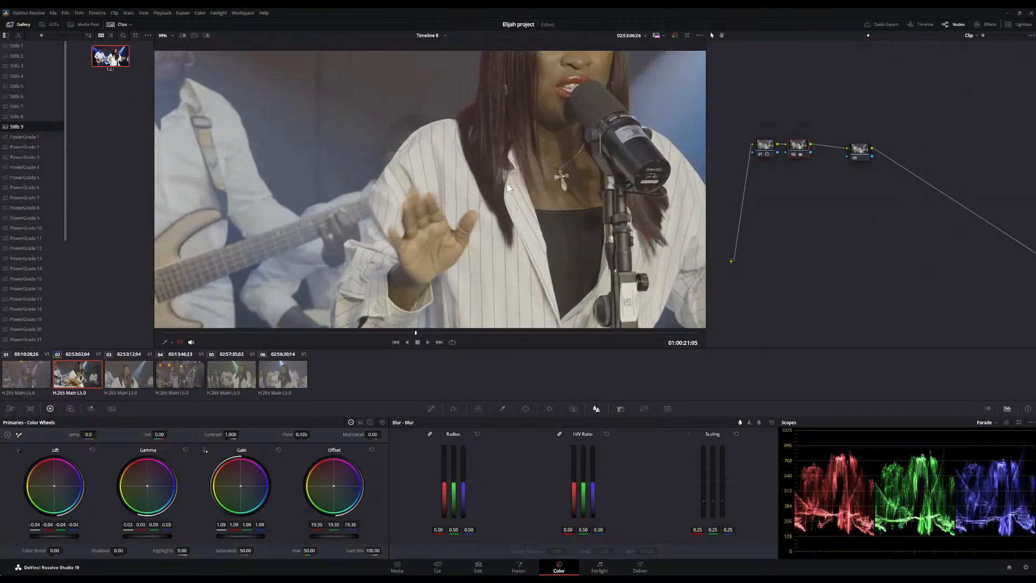
scroll(507, 183, "down", 3)
scroll(507, 183, "down", 2)
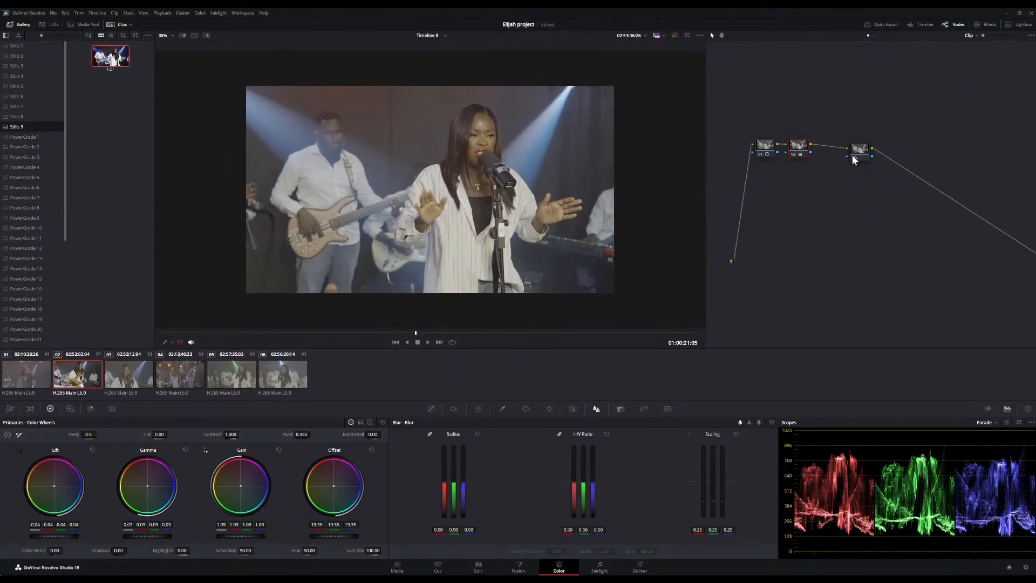
Add a third serial node after the second node and raise its saturation to 65.60
left_click_drag(765, 146, 762, 120)
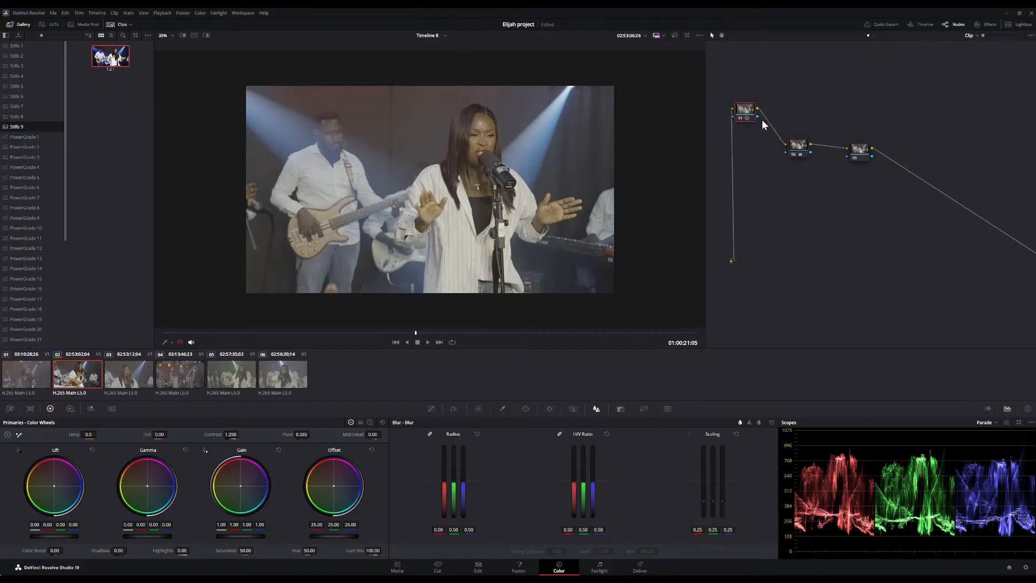
left_click_drag(799, 151, 783, 105)
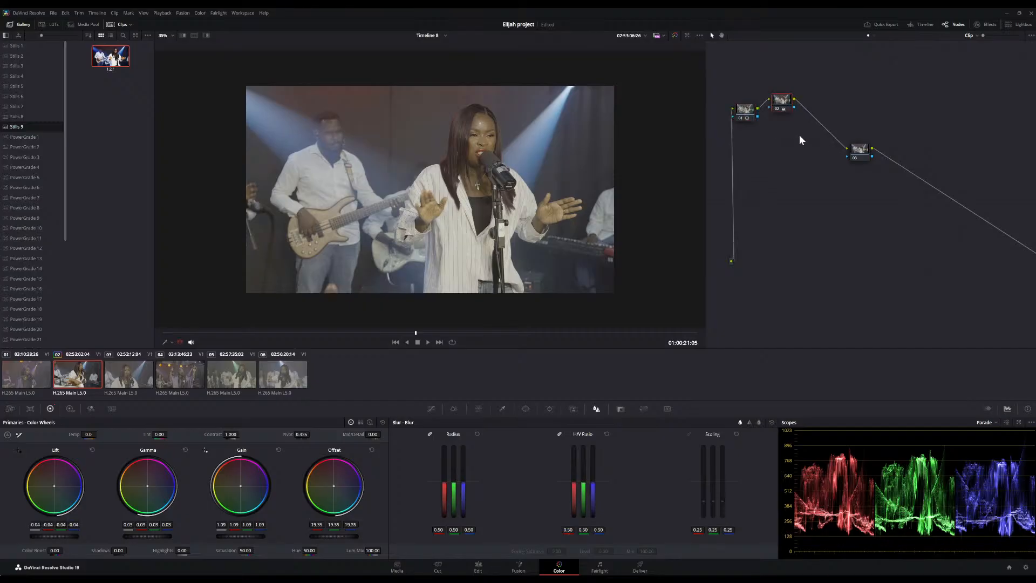
key("alt+s")
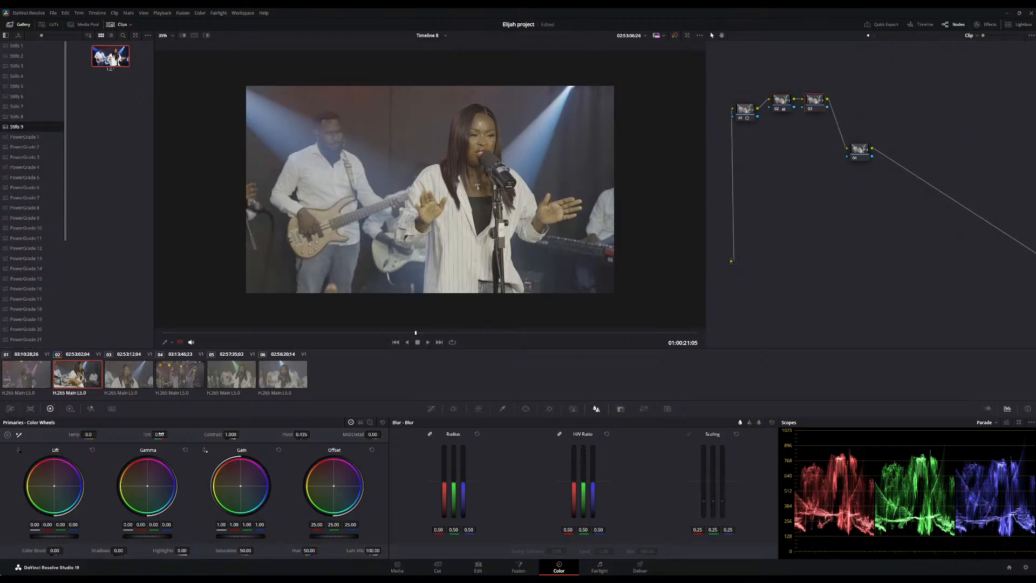
left_click_drag(245, 549, 253, 550)
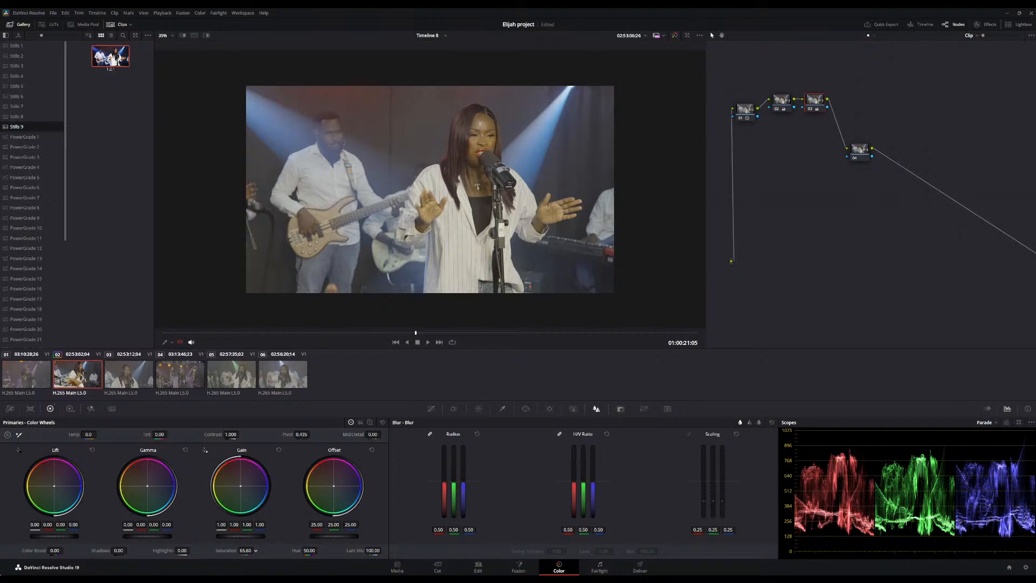
scroll(490, 213, "down", 1)
scroll(501, 208, "up", 4)
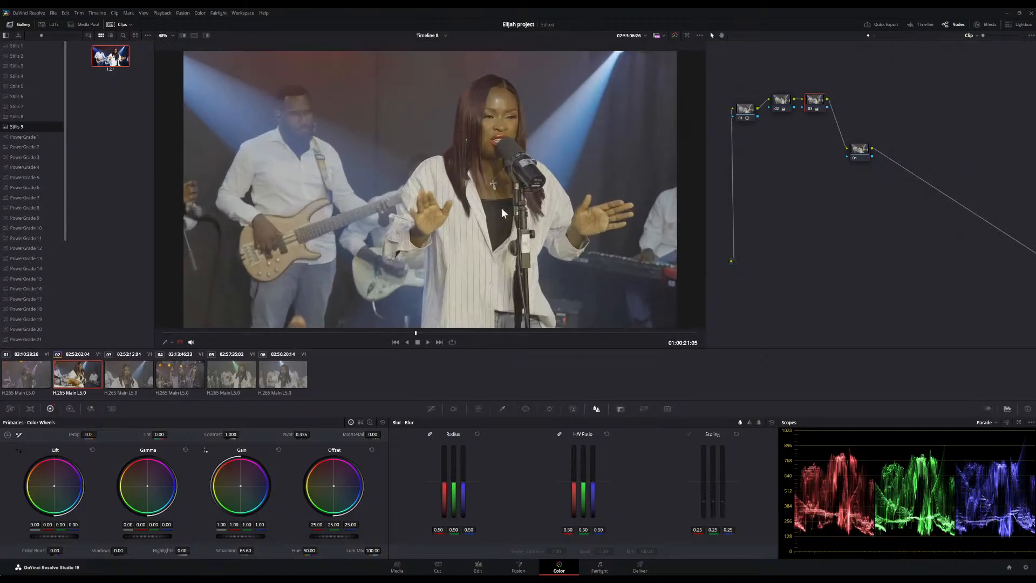
scroll(501, 208, "down", 1)
scroll(501, 208, "down", 1)
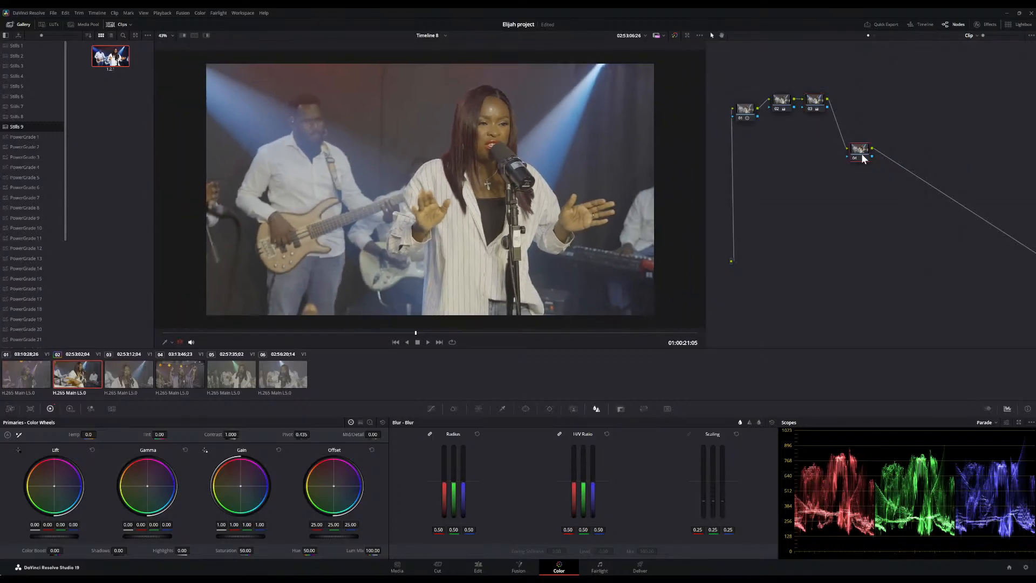
Rearrange the node graph and add a fourth serial node after the third node
left_click_drag(863, 158, 911, 177)
left_click(820, 106)
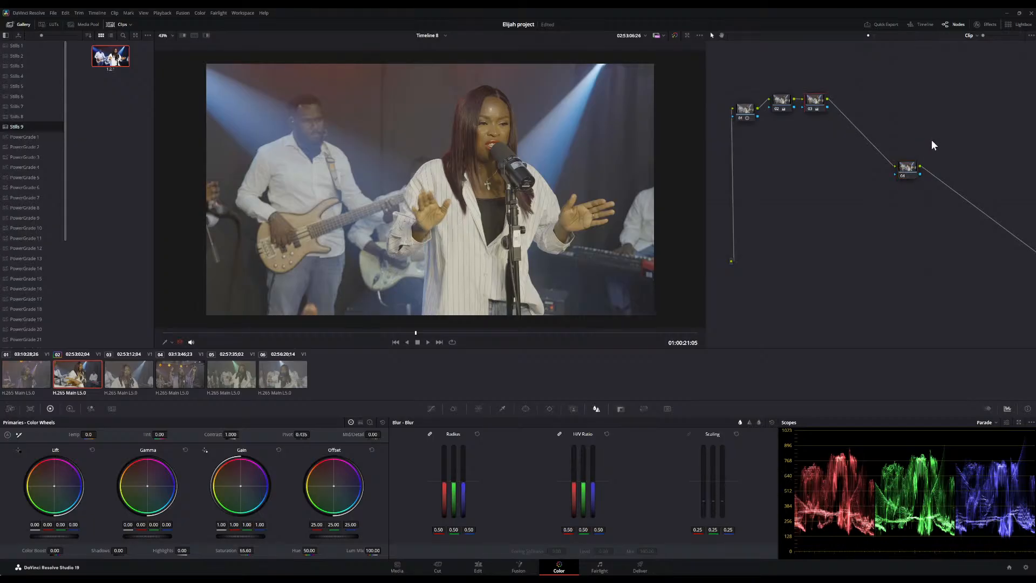
key("alt+s")
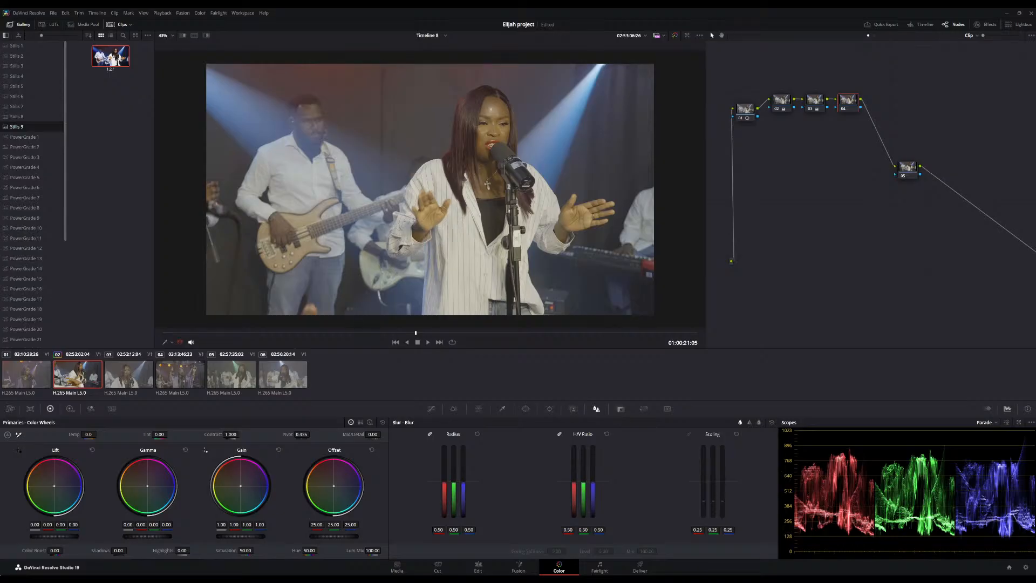
Try white-balancing the fourth node by sampling the singer's white shirt, then undo it
left_click(473, 241)
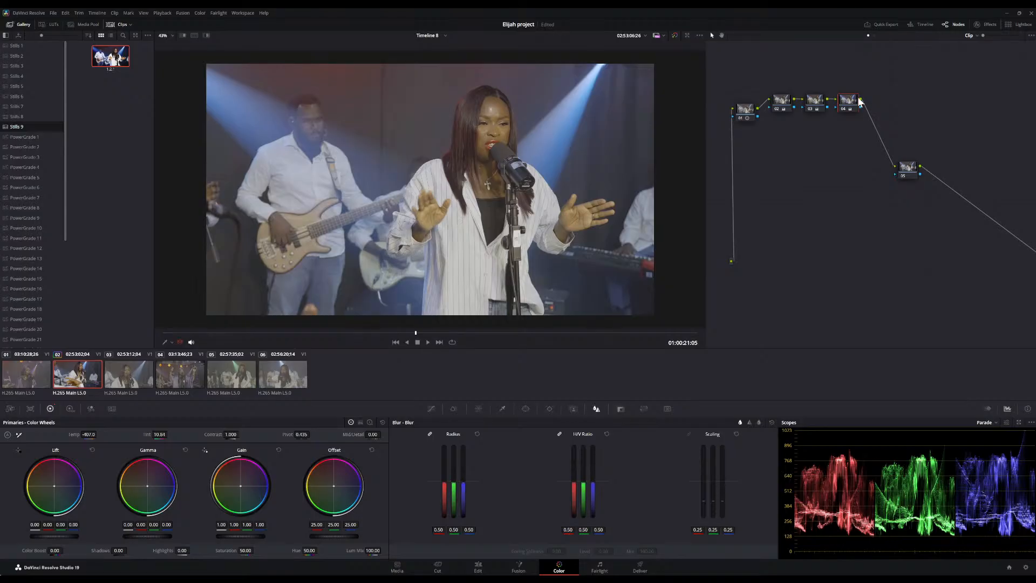
key("ctrl+z")
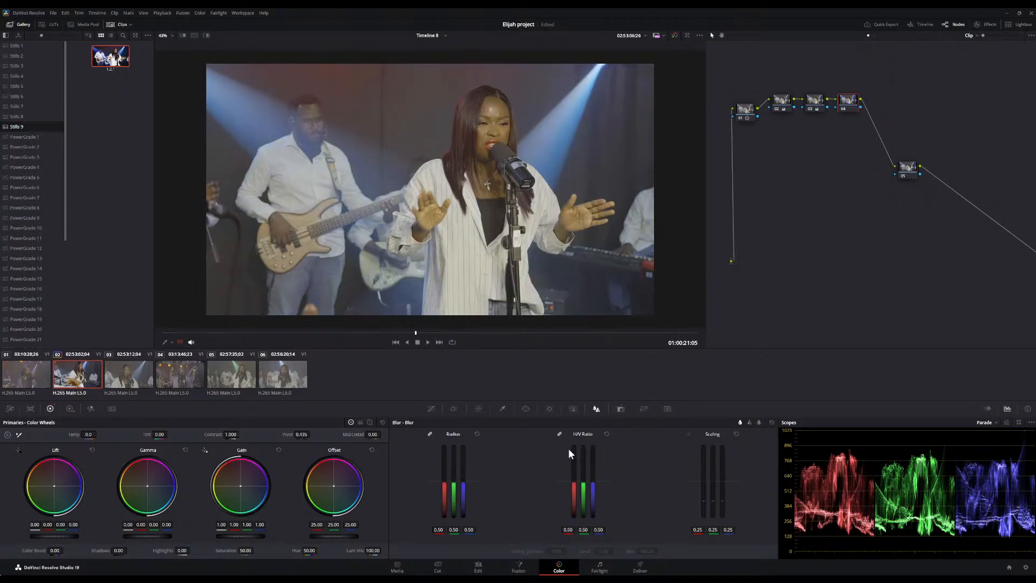
Add a small circular window over the singer's face on the fourth node and view it in highlight mode
left_click(525, 409)
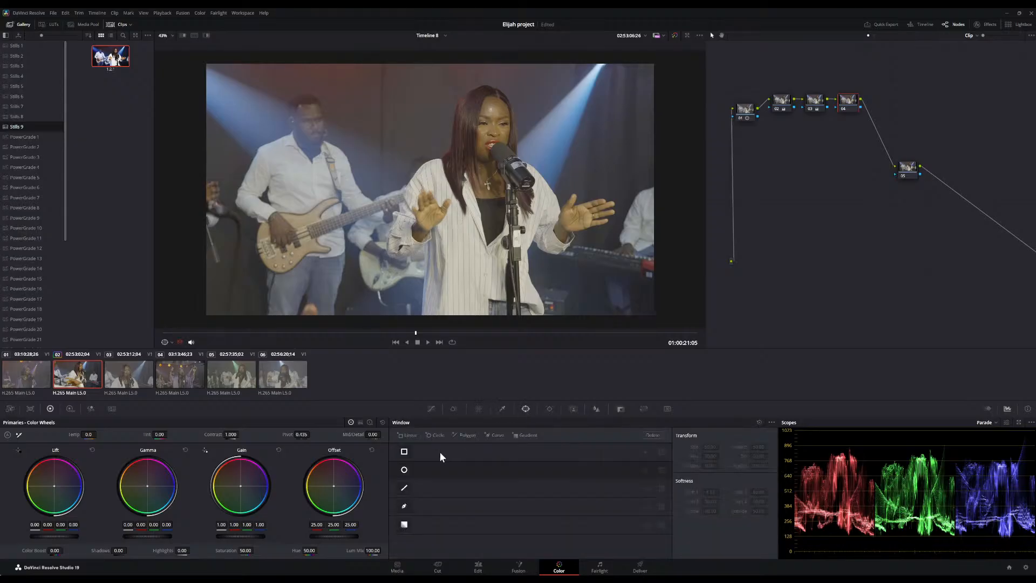
left_click(404, 470)
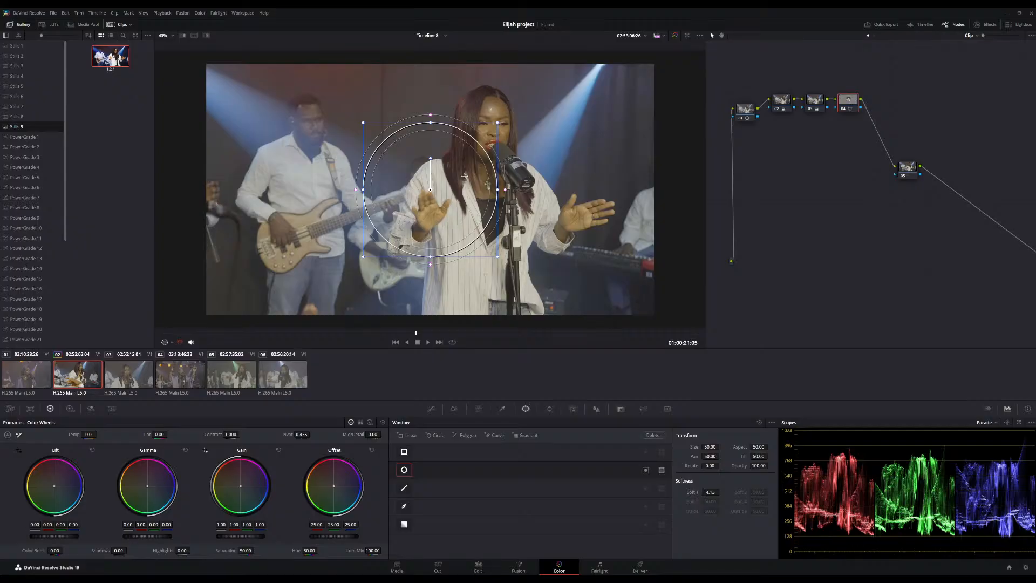
left_click_drag(363, 258, 498, 115)
scroll(498, 114, "up", 1)
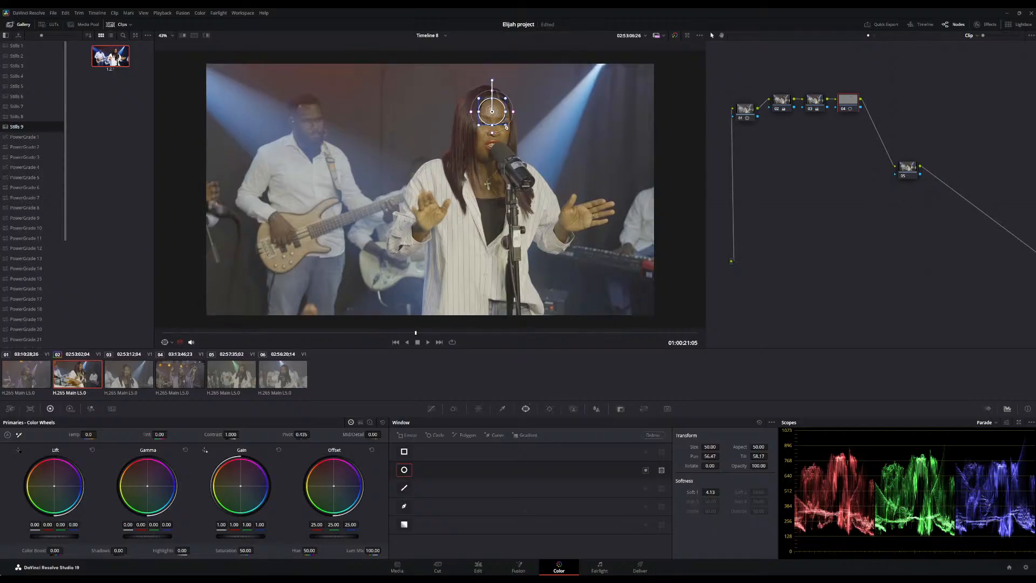
left_click_drag(506, 127, 494, 106)
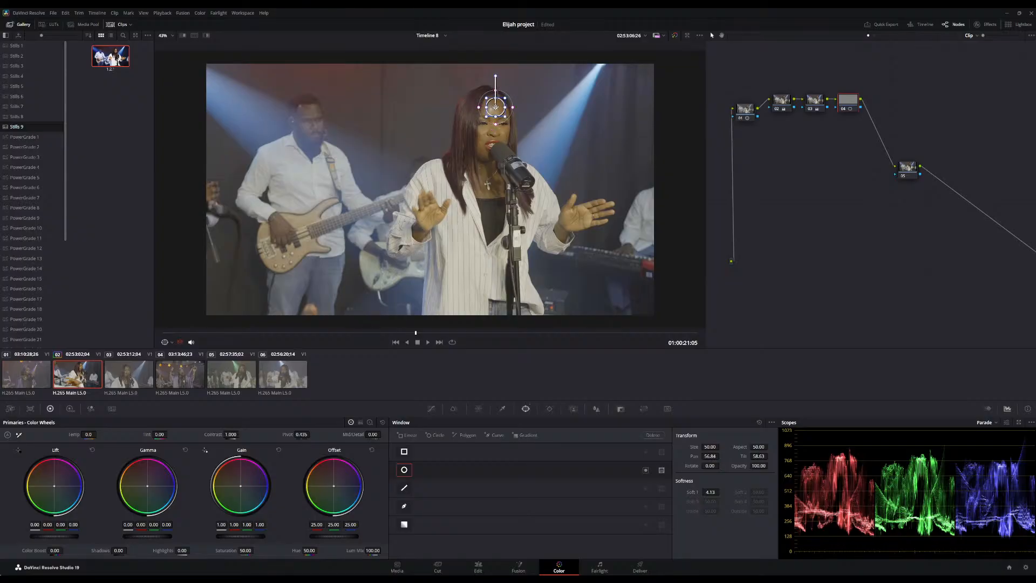
left_click(208, 35)
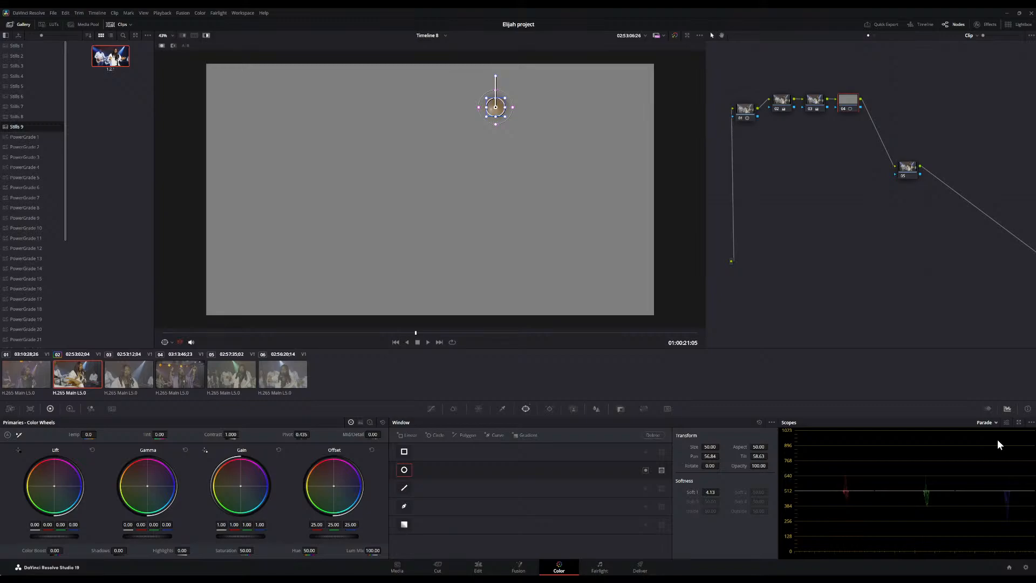
Switch the scope display to the vectorscope and adjust the fourth node's tint
left_click(1003, 446)
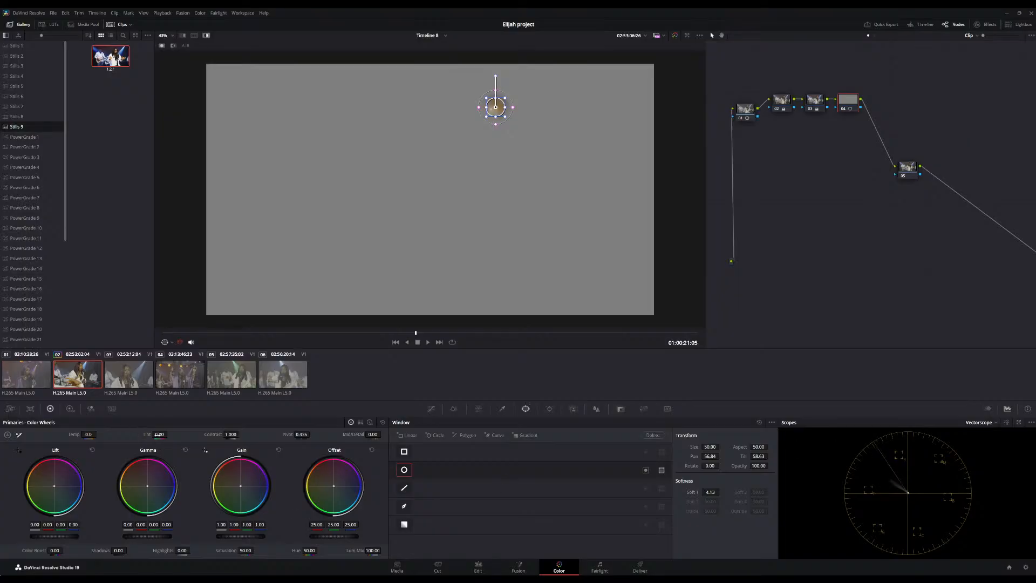
left_click_drag(169, 434, 170, 434)
left_click_drag(169, 434, 170, 434)
Clear the fourth node's window, leave highlight mode, and toggle the node off and on to compare
left_click(759, 421)
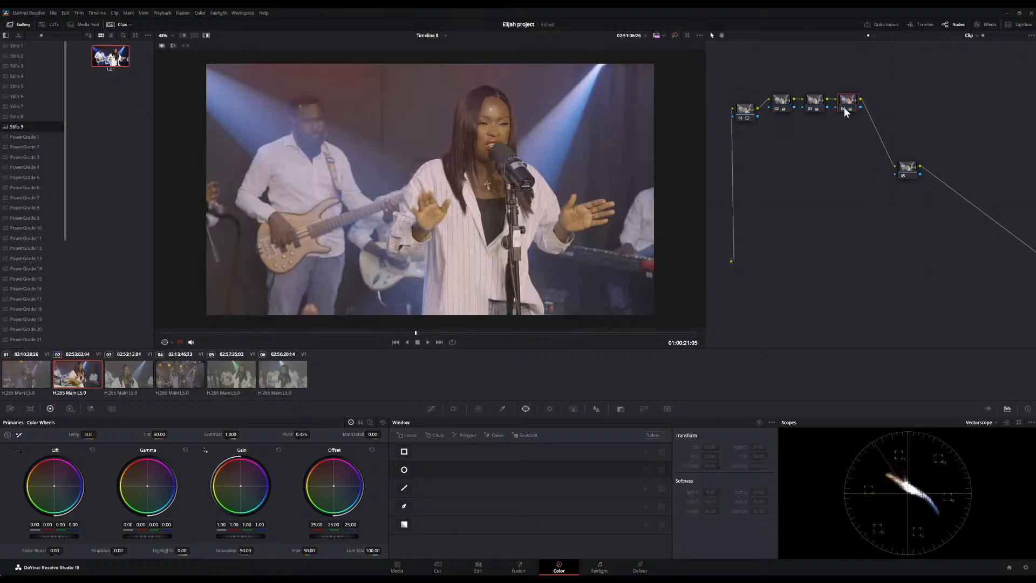
left_click(208, 38)
left_click(842, 106)
left_click(843, 108)
left_click(843, 108)
left_click(842, 107)
left_click(842, 108)
Set the fourth node's temperature to -210 and tint to 50.50
double_click(86, 434)
type("-380")
key("Return")
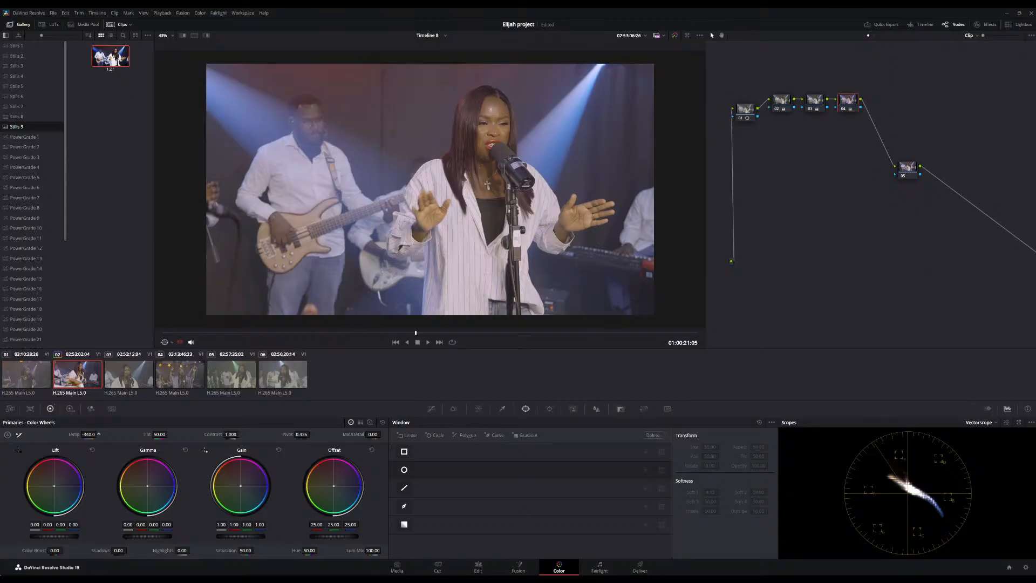
left_click_drag(88, 434, 91, 434)
left_click_drag(160, 433, 168, 434)
Scrub through the clip and bypass the grade to compare before and after
left_click_drag(371, 343, 593, 348)
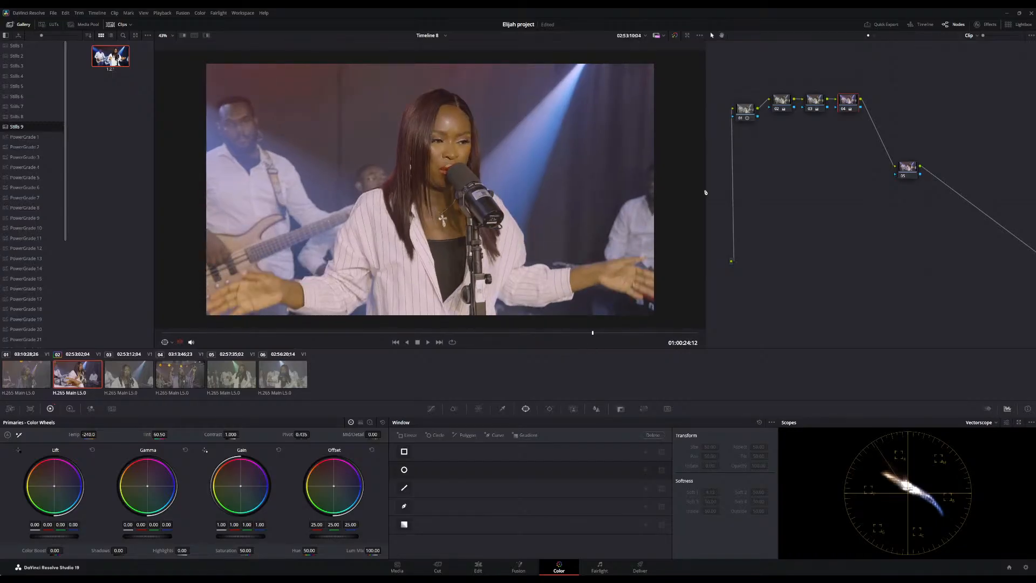
left_click(675, 34)
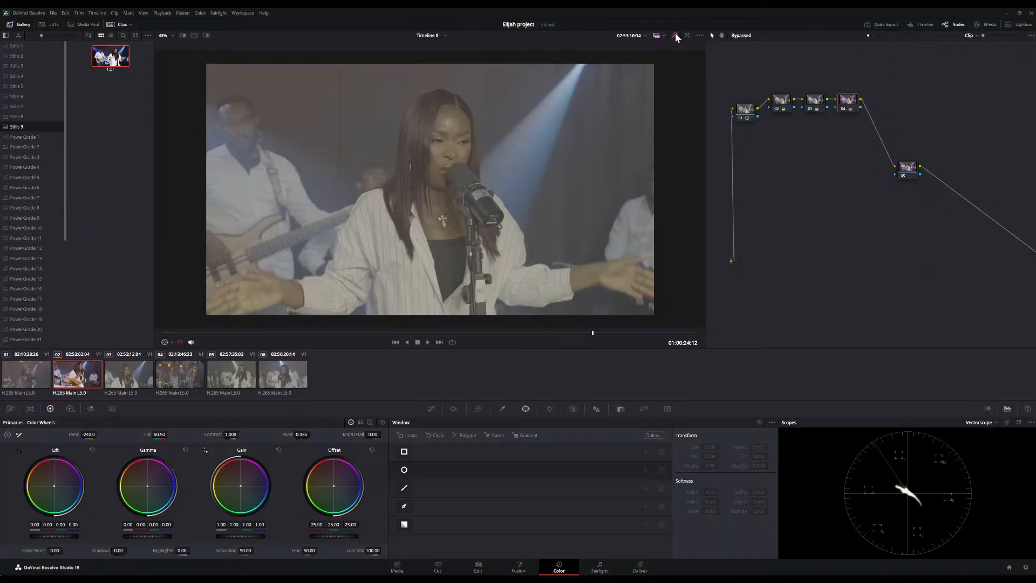
left_click(675, 35)
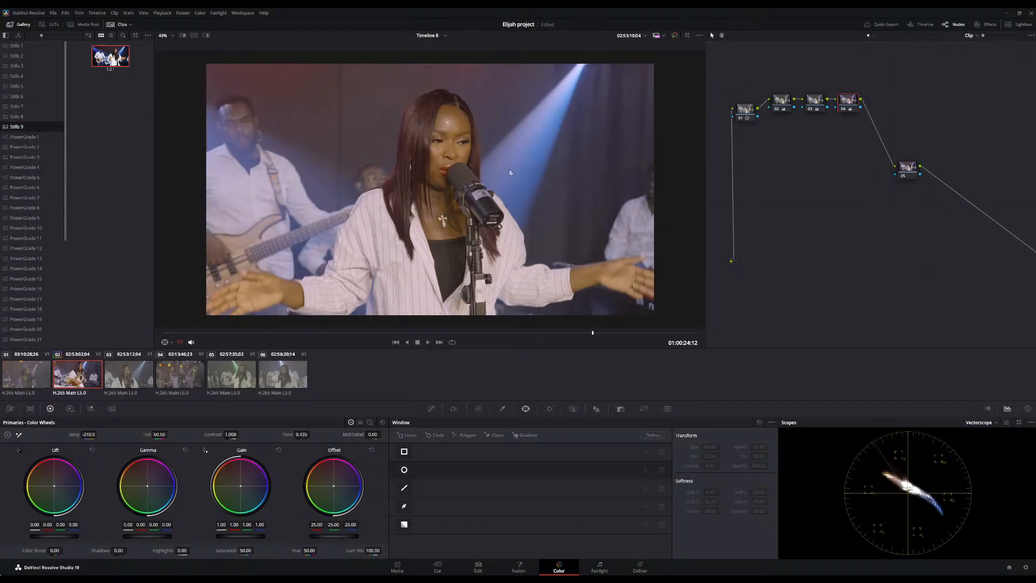
scroll(510, 173, "down", 2)
left_click_drag(516, 332, 462, 334)
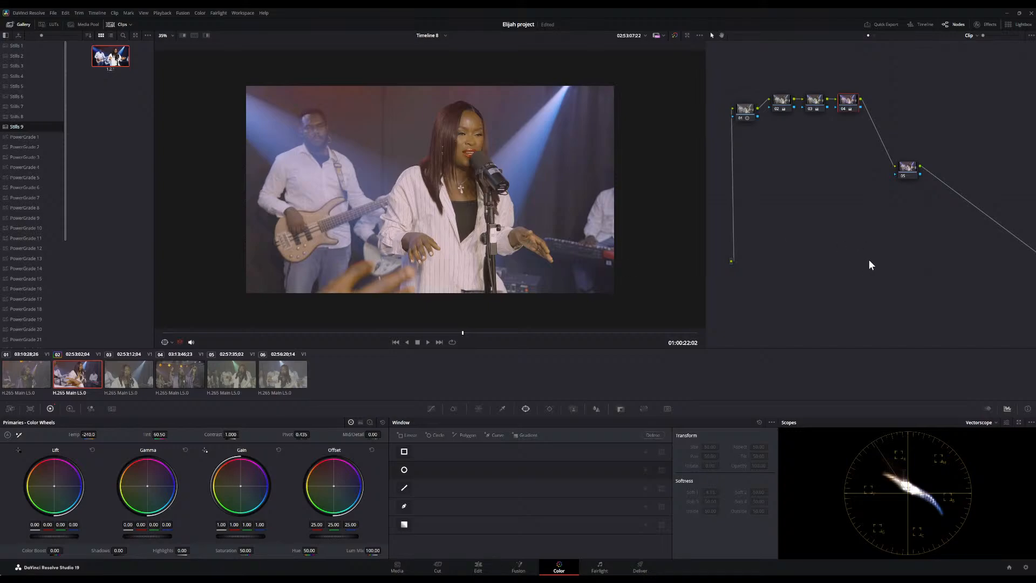
Reset the clip's grade and nodes, add a second serial node, and space the two nodes apart
key("ctrl+shift+Home")
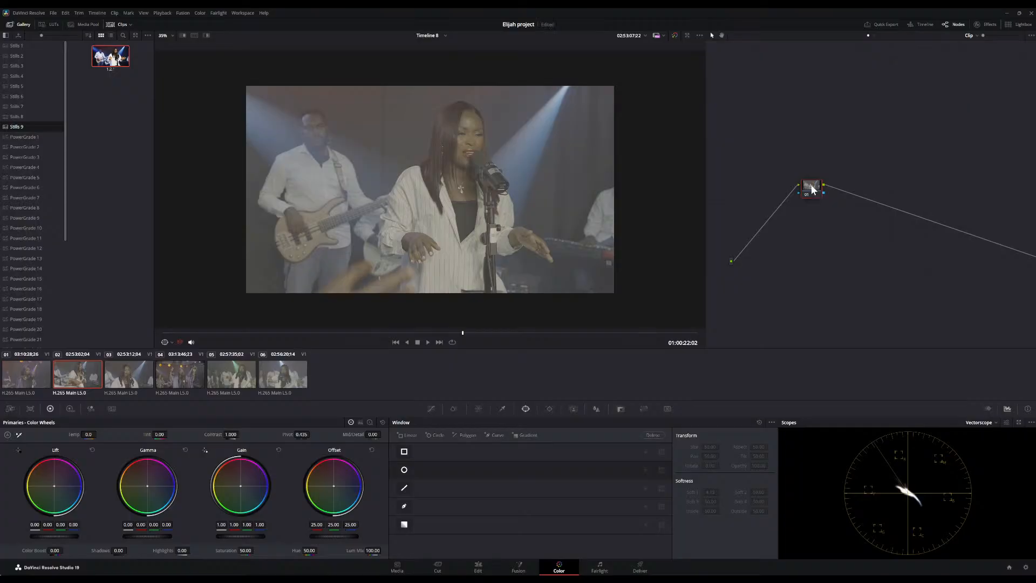
left_click_drag(819, 195, 781, 139)
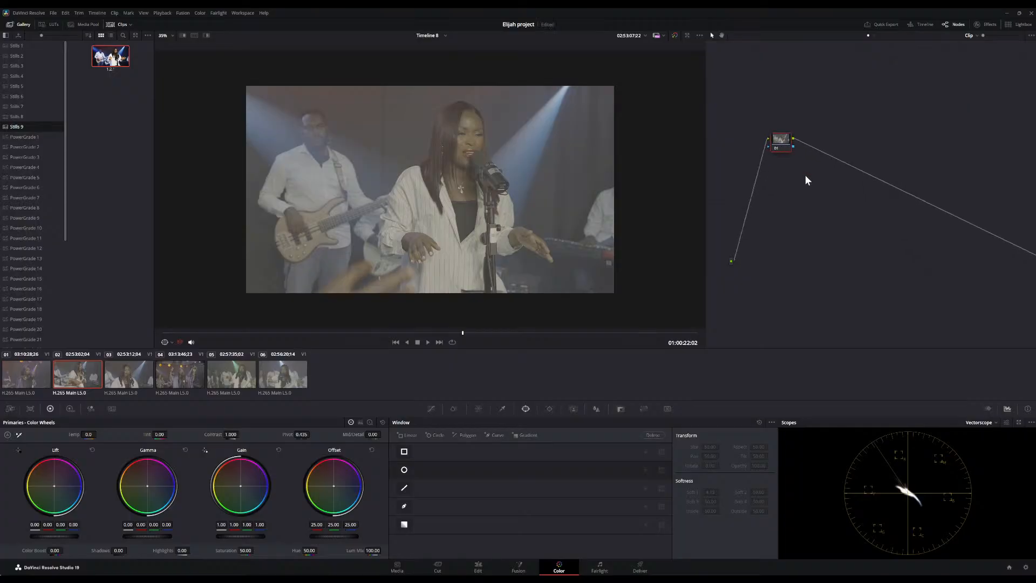
key("alt+s")
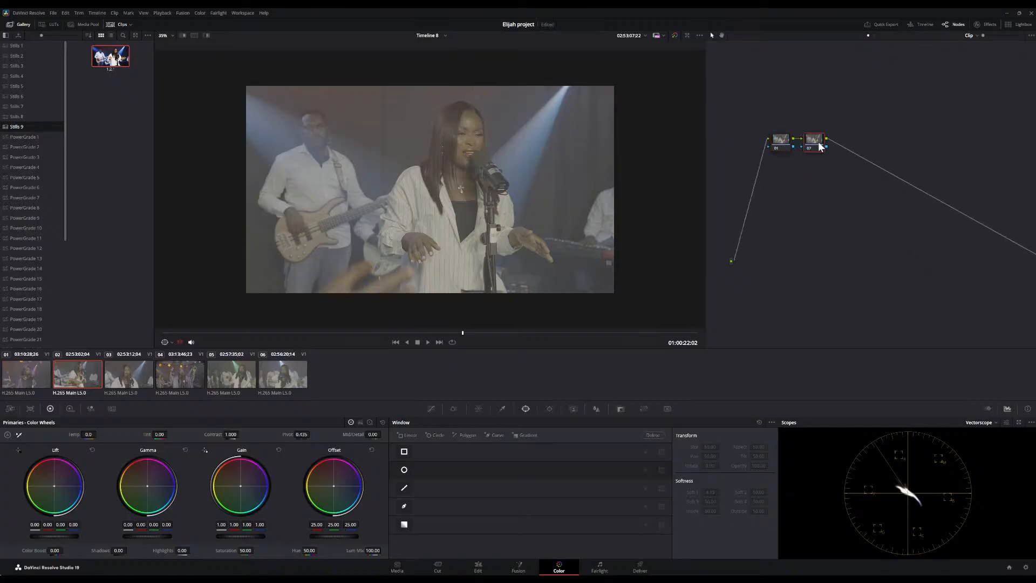
left_click_drag(820, 146, 922, 157)
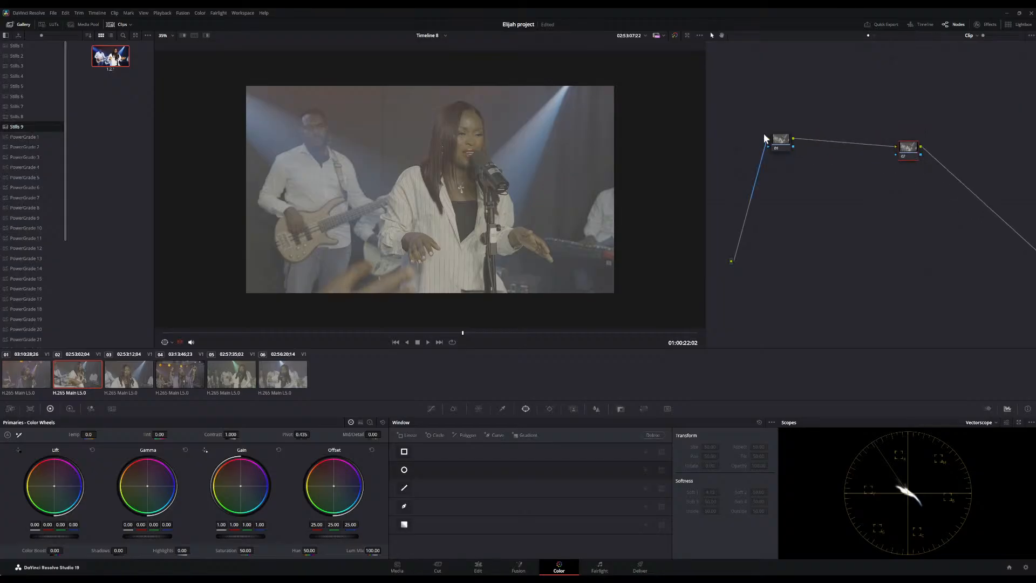
left_click_drag(779, 145, 767, 125)
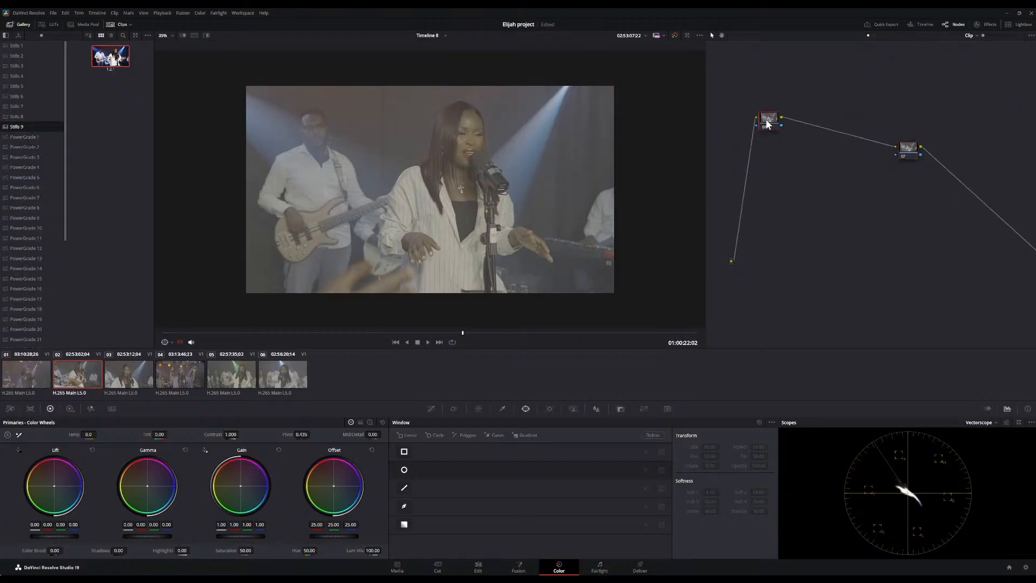
Try applying the Color Space Transform effect to the first node
left_click(992, 24)
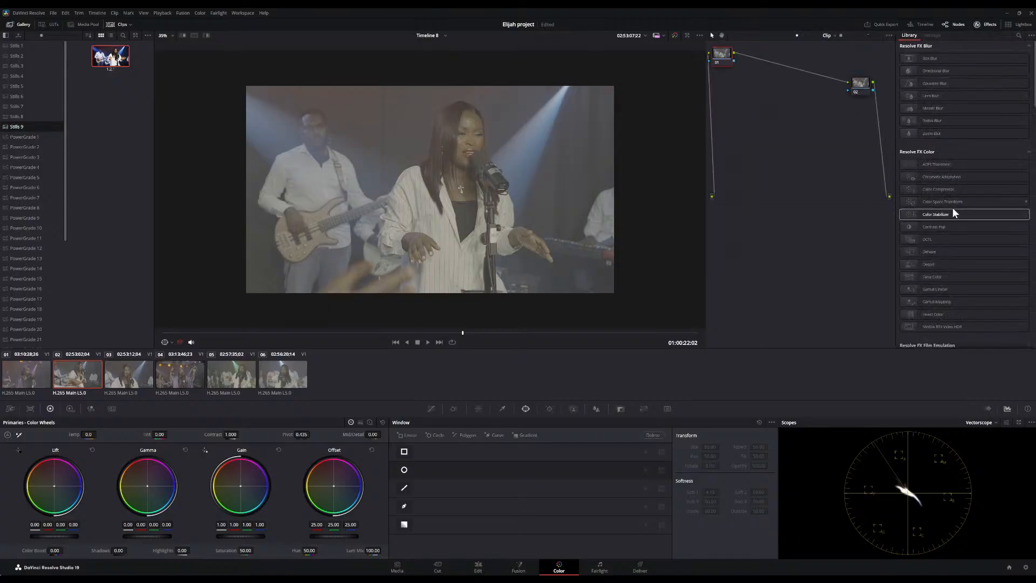
scroll(966, 206, "down", 2)
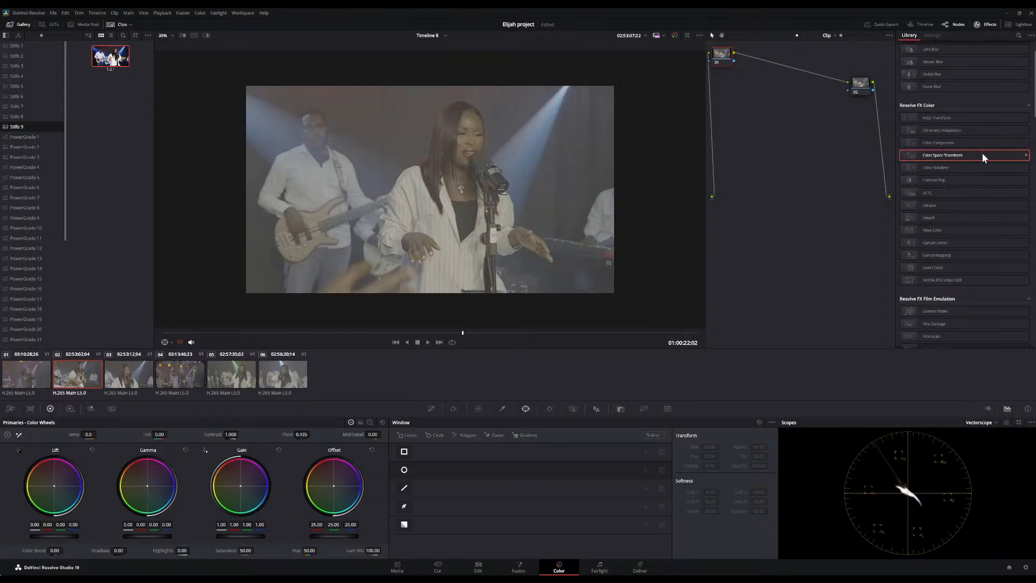
left_click_drag(982, 156, 751, 103)
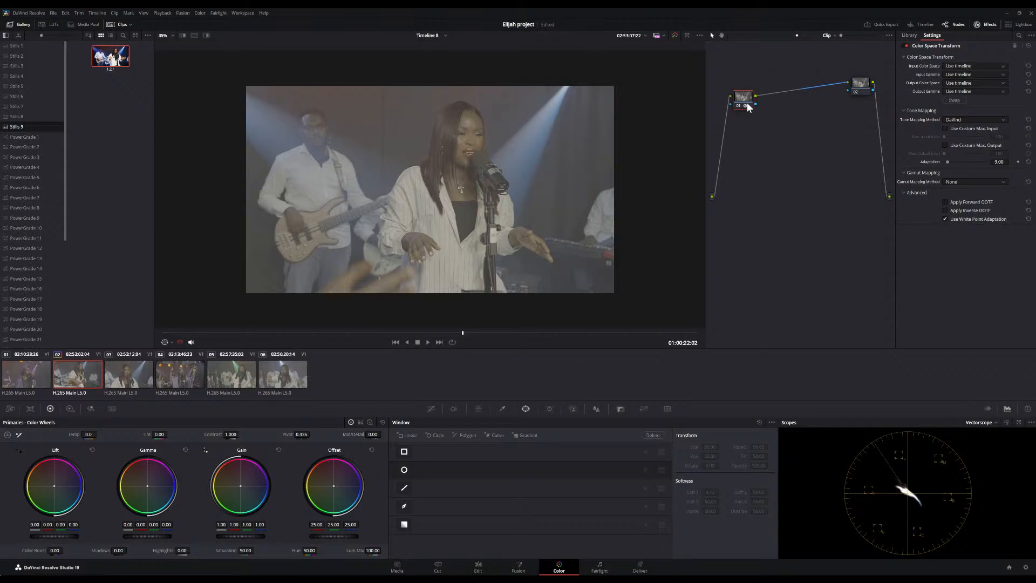
key("ctrl+z")
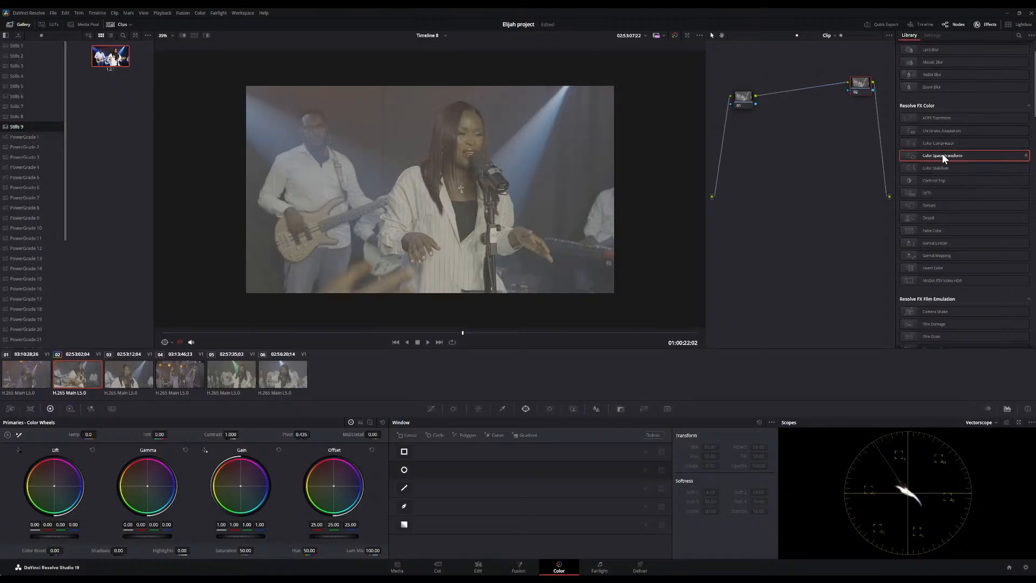
Apply Color Space Transform to the second node, converting Sony S-Gamut3.Cine / Sony S-Log3 to Rec.709 with Gamma 2.4
left_click_drag(871, 88, 868, 89)
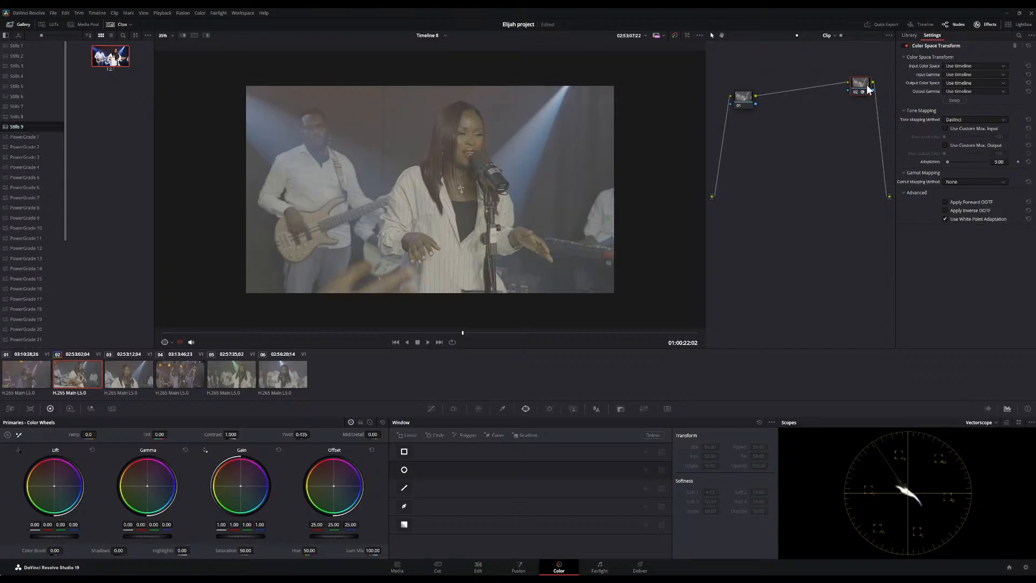
left_click(982, 119)
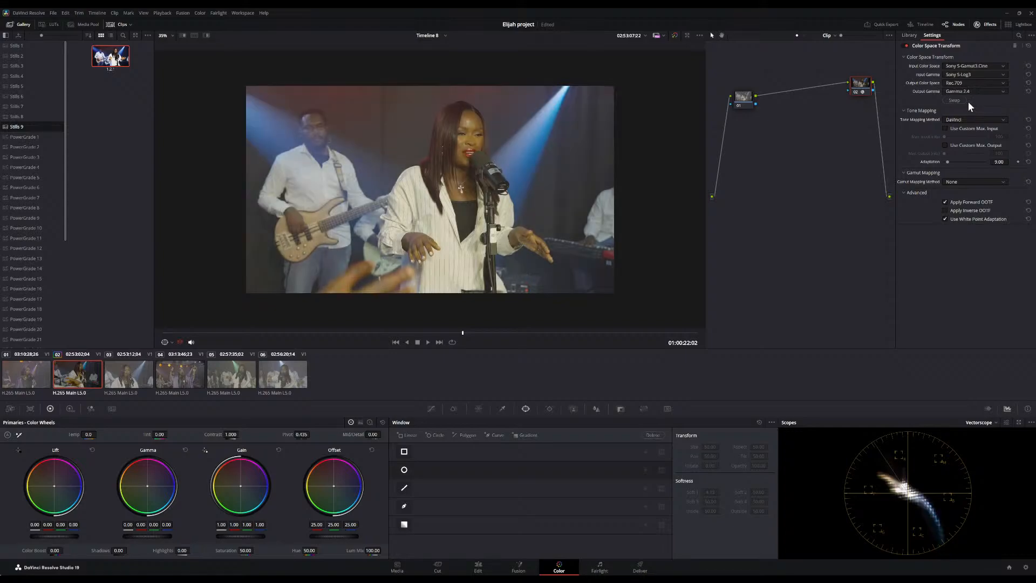
Play the clip and toggle the Color Space Transform node off and on to compare the conversion
scroll(473, 236, "down", 3)
scroll(473, 236, "up", 10)
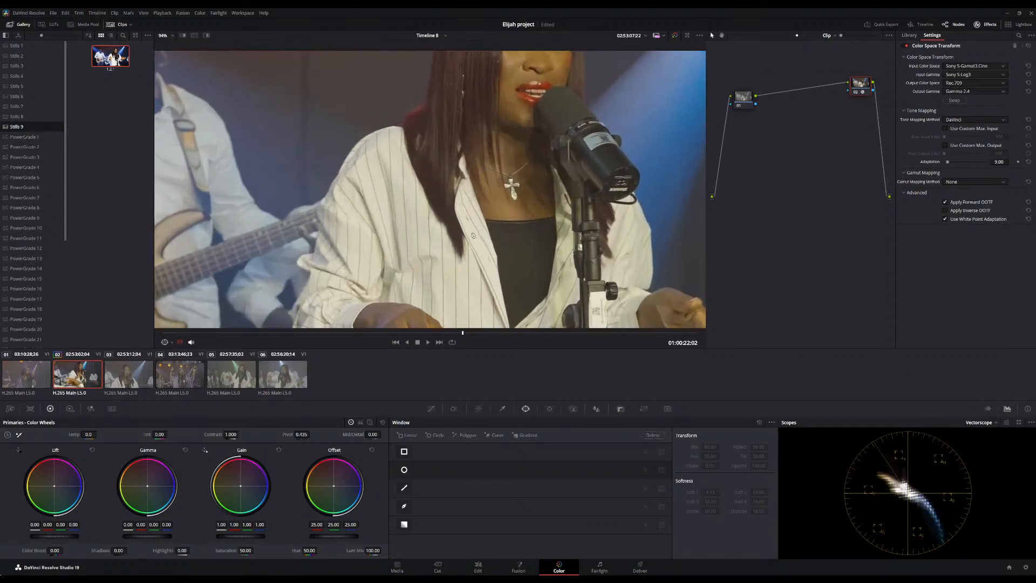
scroll(474, 235, "down", 8)
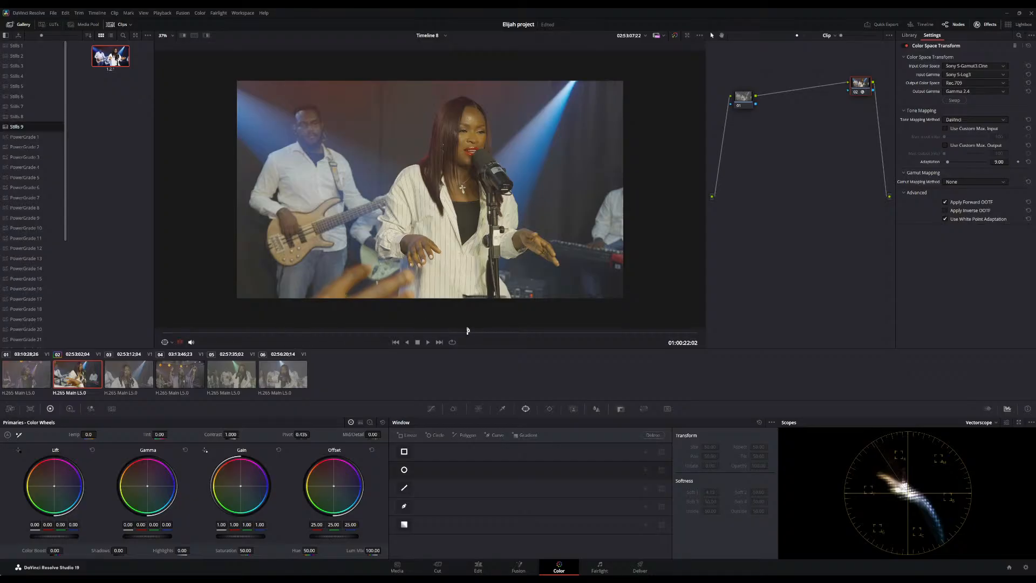
key("space")
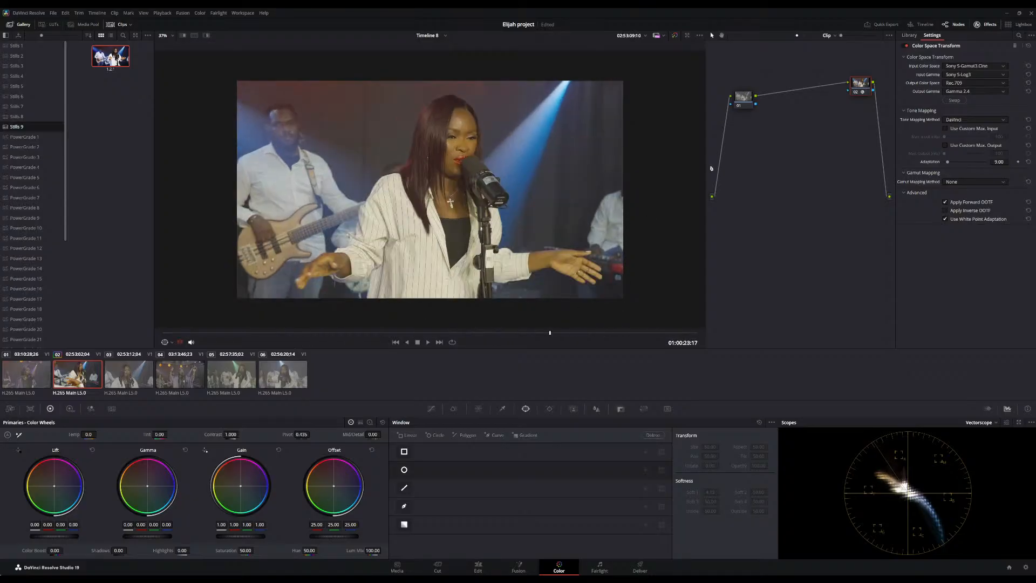
left_click(855, 91)
left_click(855, 92)
left_click(855, 92)
left_click(854, 92)
left_click(855, 92)
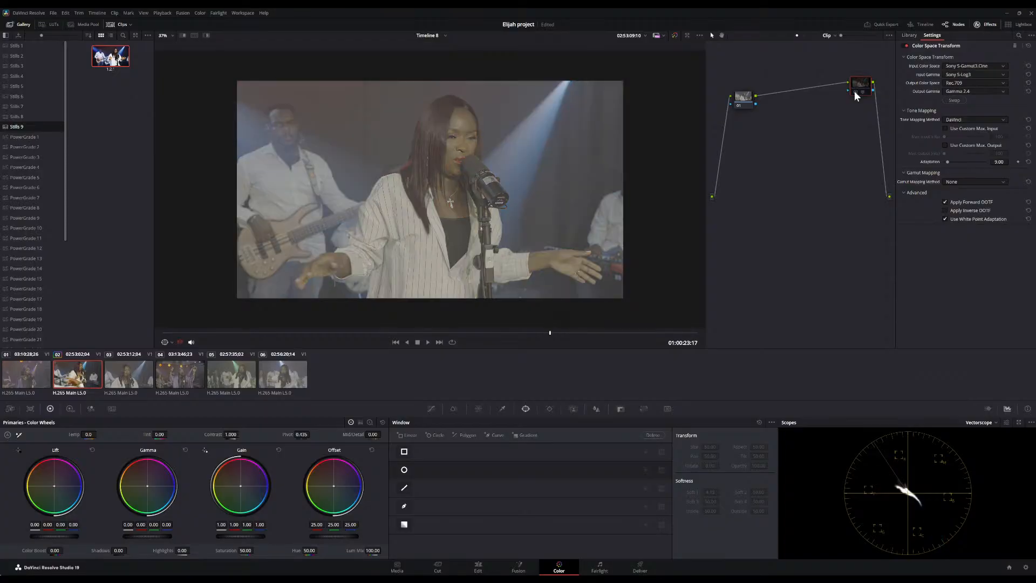
left_click(855, 92)
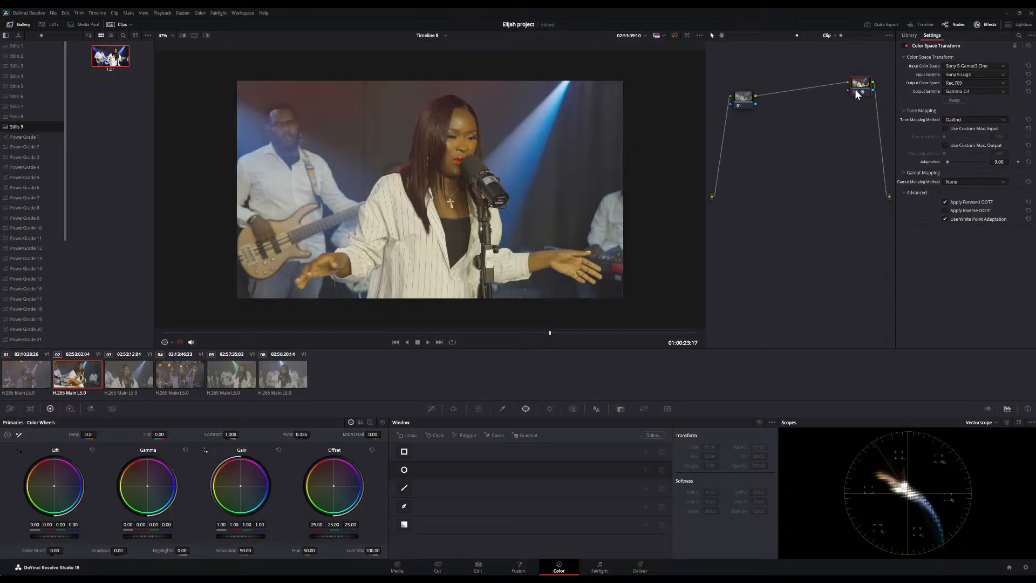
left_click(855, 92)
Add a serial node between the first node and the Color Space Transform node
left_click(745, 100)
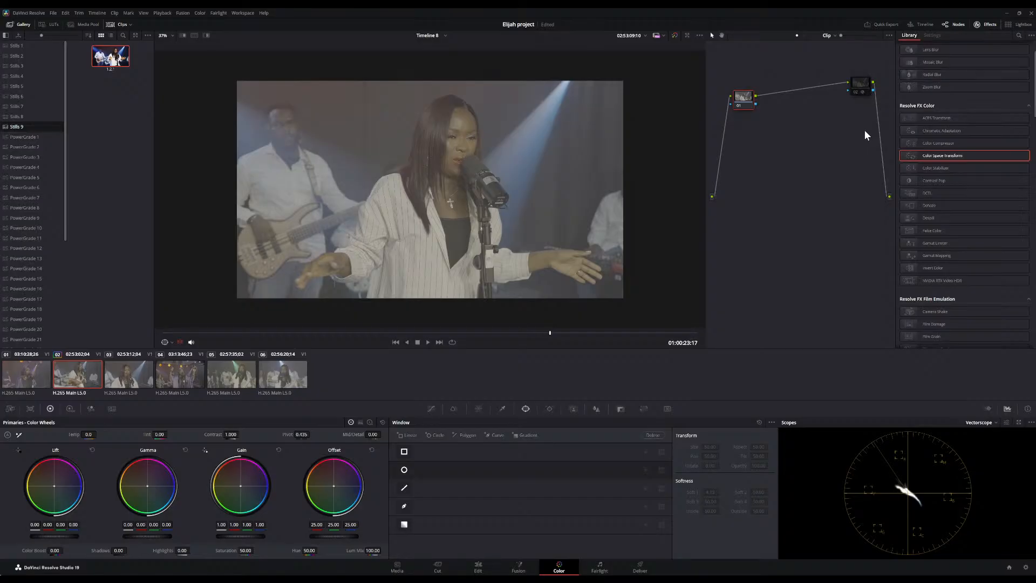
key("alt+s")
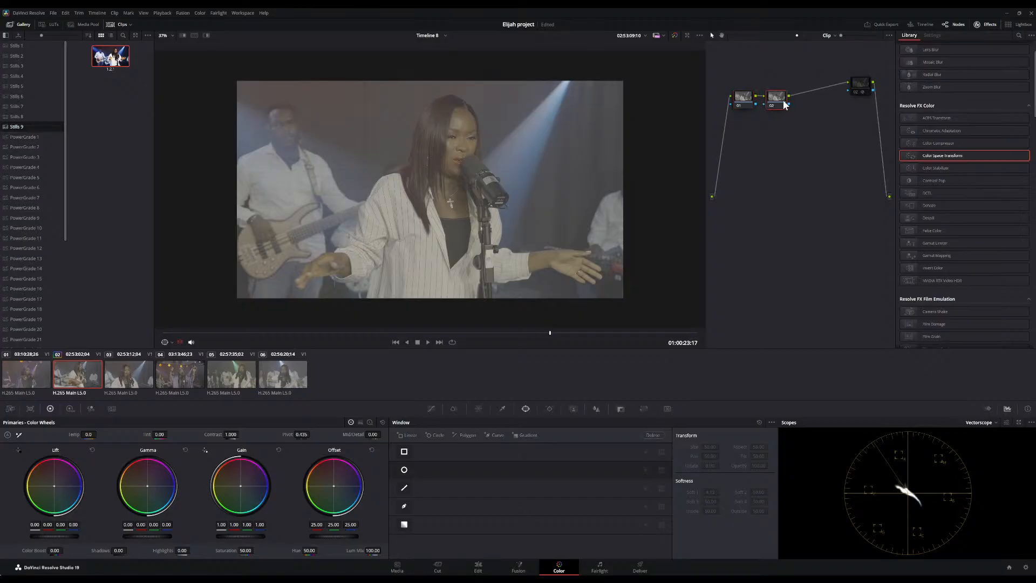
left_click_drag(777, 109, 802, 109)
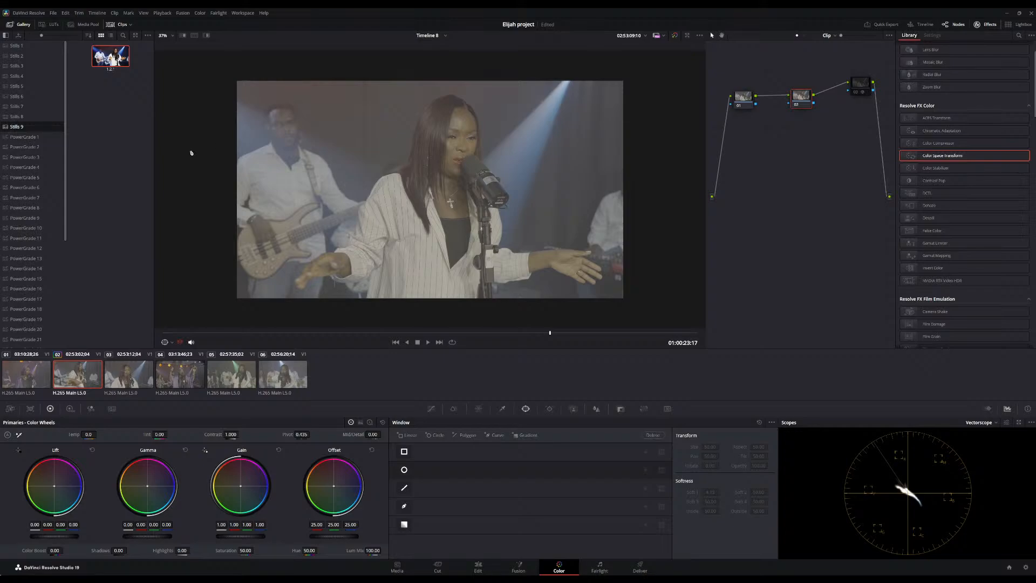
Save the project and open the LUTs browser at the Sony folder
key("ctrl+s")
left_click(52, 25)
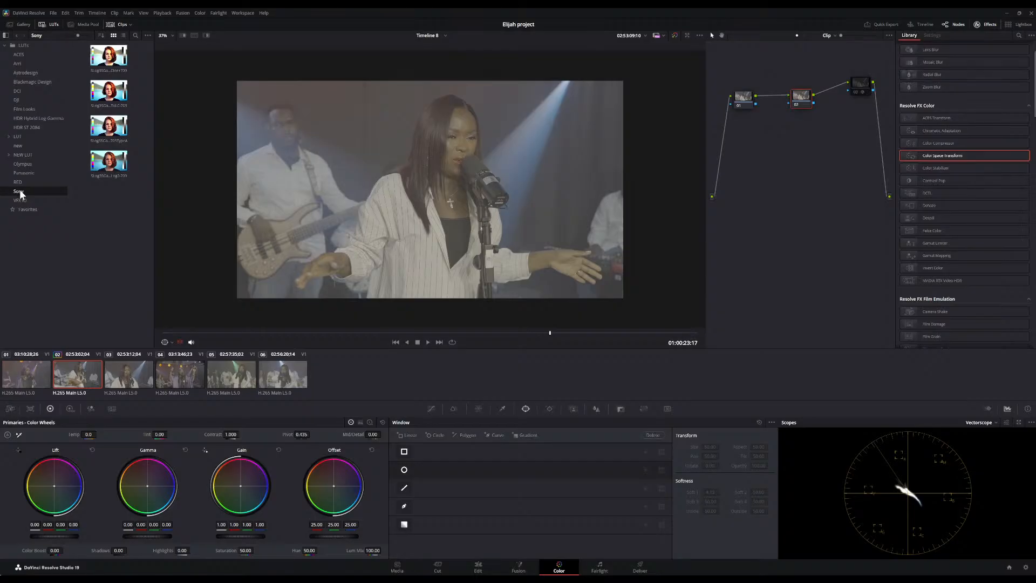
Apply a Sony S-Log3 LUT from the browser to the serial node and scrub through the clip to preview it
left_click_drag(104, 169, 493, 166)
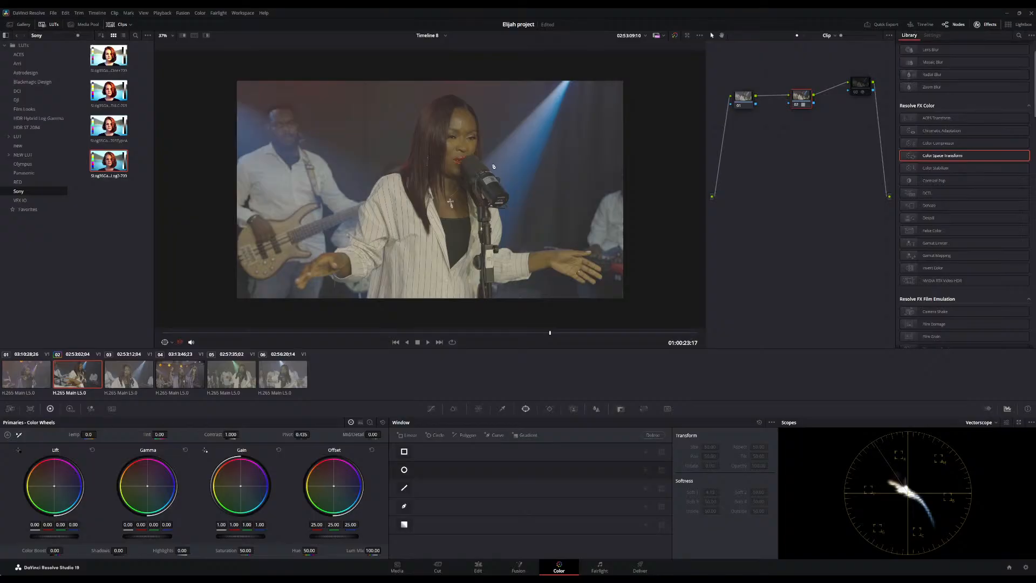
scroll(478, 168, "up", 5)
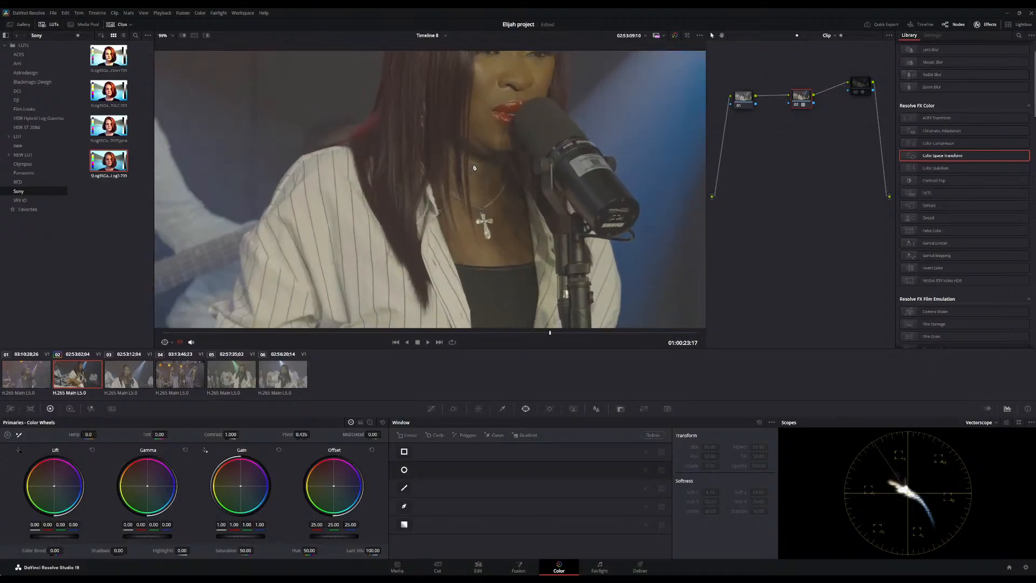
scroll(475, 168, "down", 5)
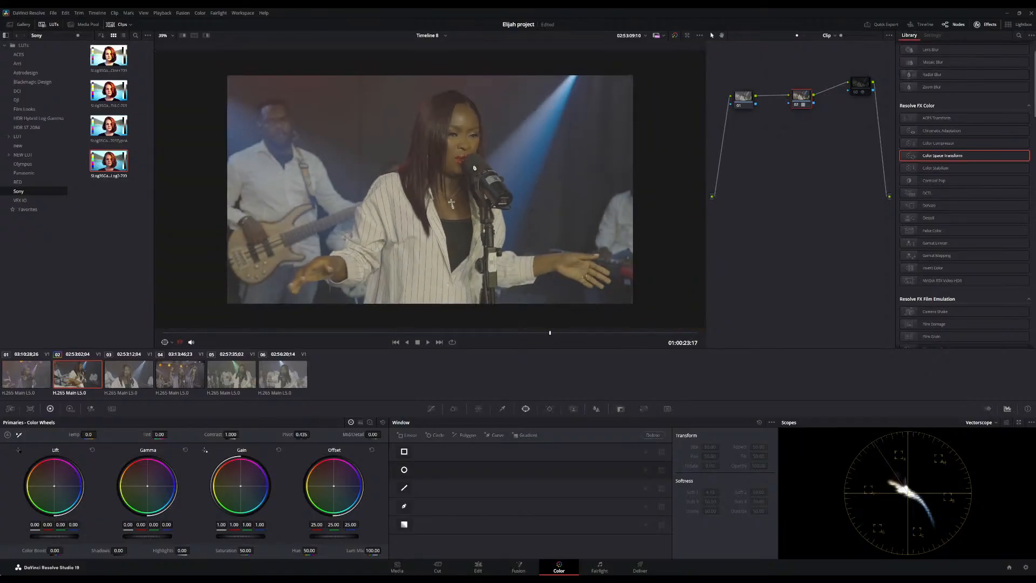
left_click(378, 333)
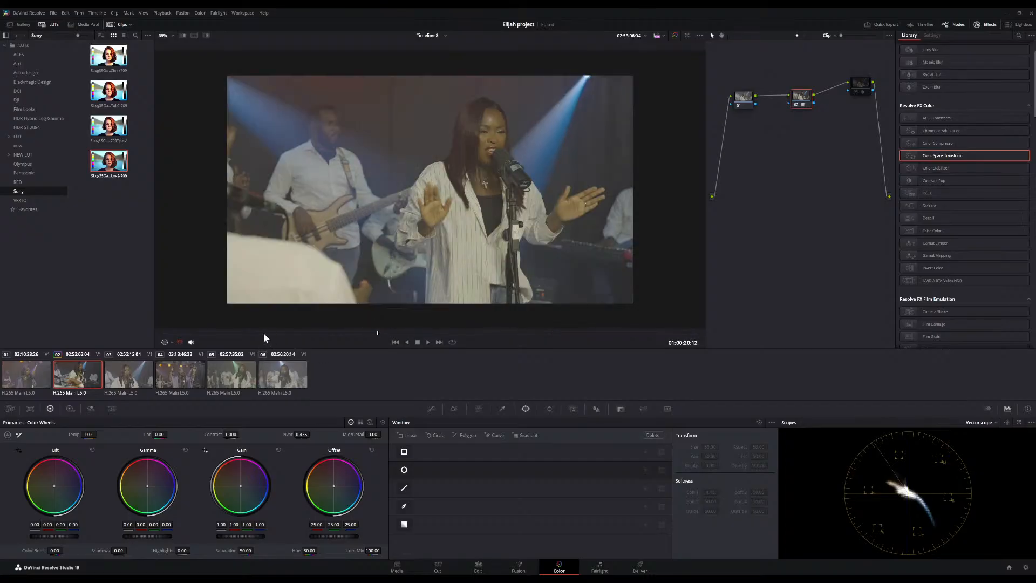
left_click_drag(263, 333, 533, 320)
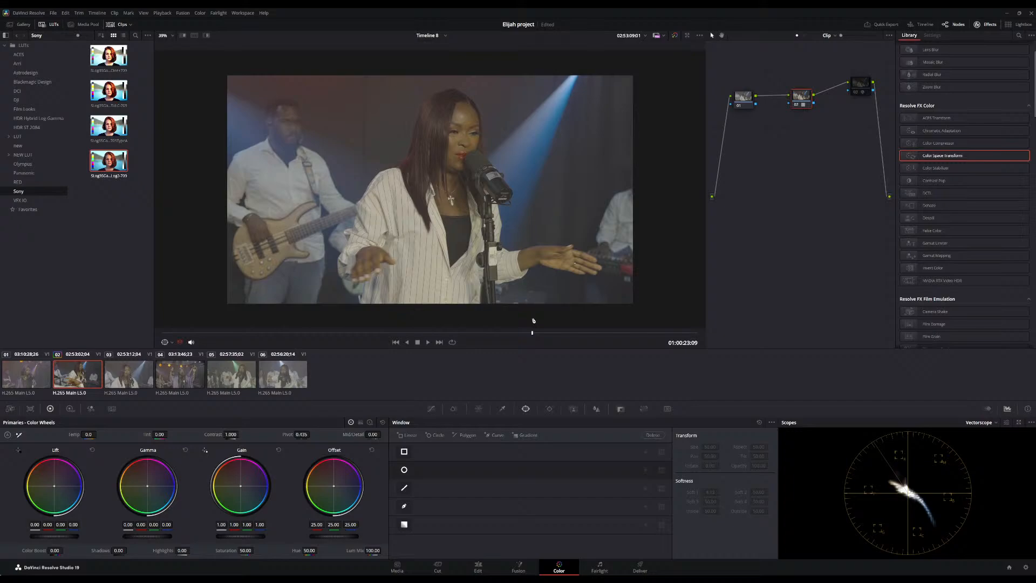
Try another Sony LUT on the serial node, preview it along the clip, and undo it
double_click(111, 125)
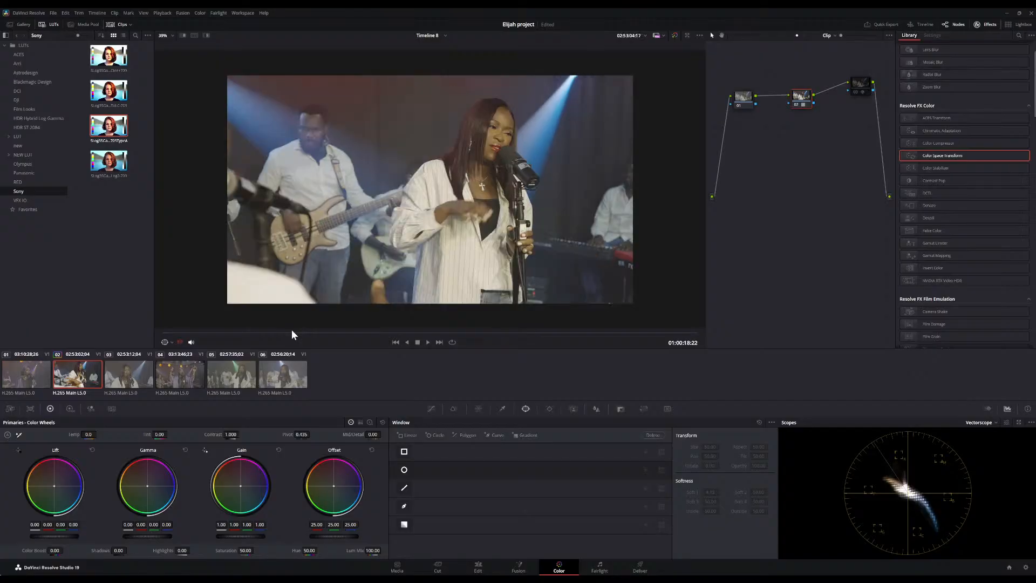
left_click(430, 324)
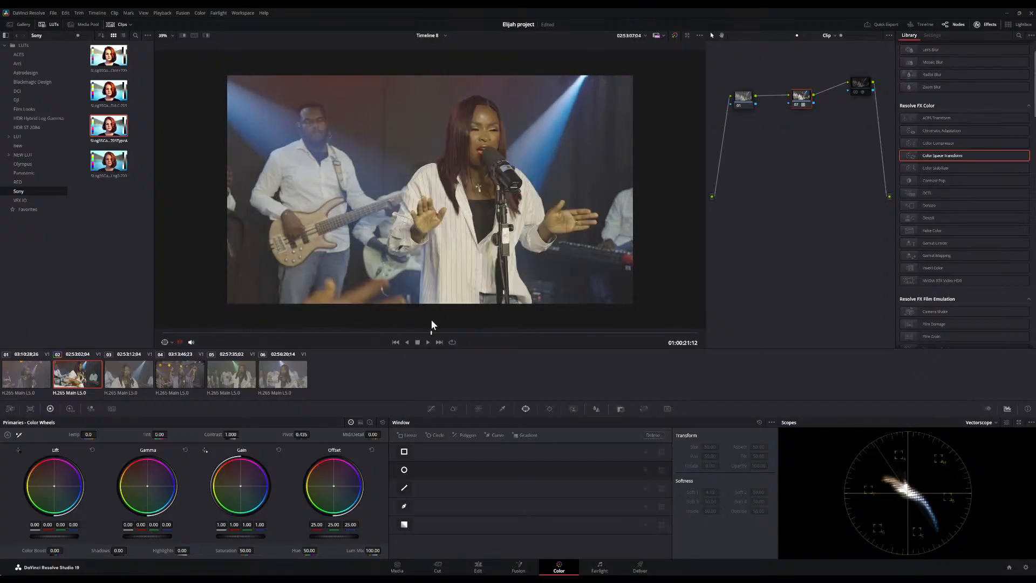
left_click_drag(431, 324, 535, 343)
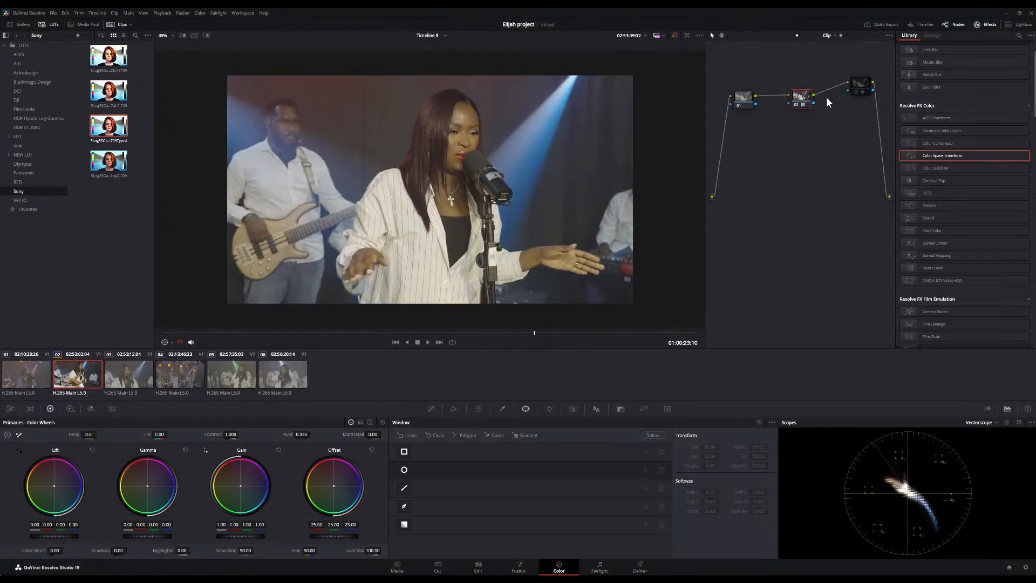
key("ctrl+z")
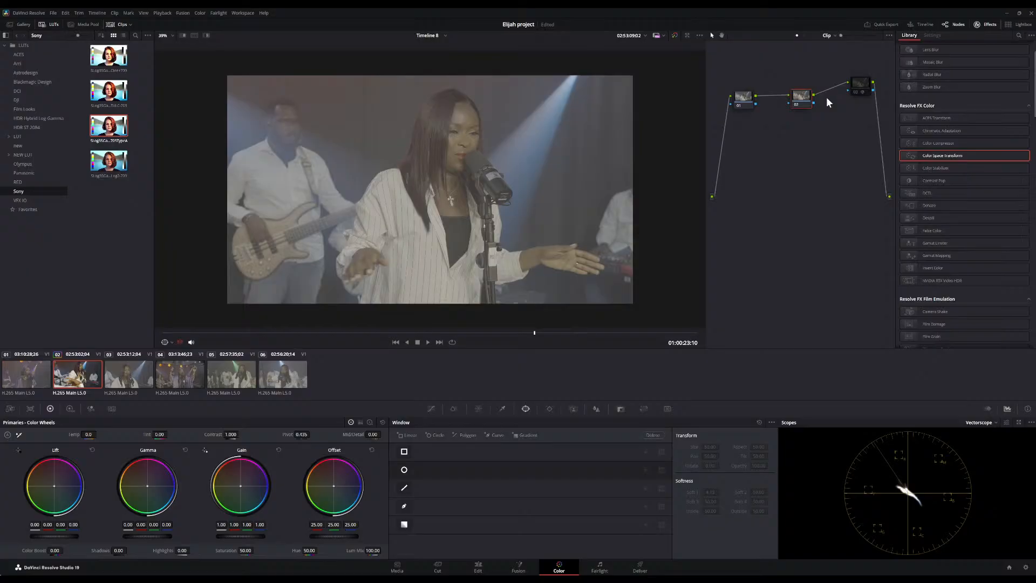
Review the Color Space Transform node's settings, then apply the third Sony LUT to the serial node
left_click(860, 91)
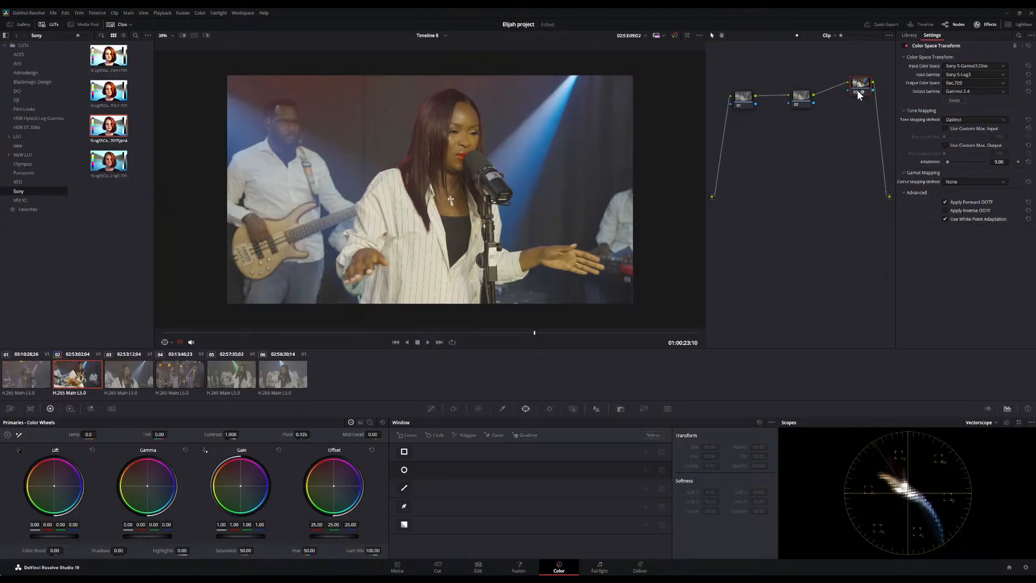
left_click(858, 90)
left_click(797, 96)
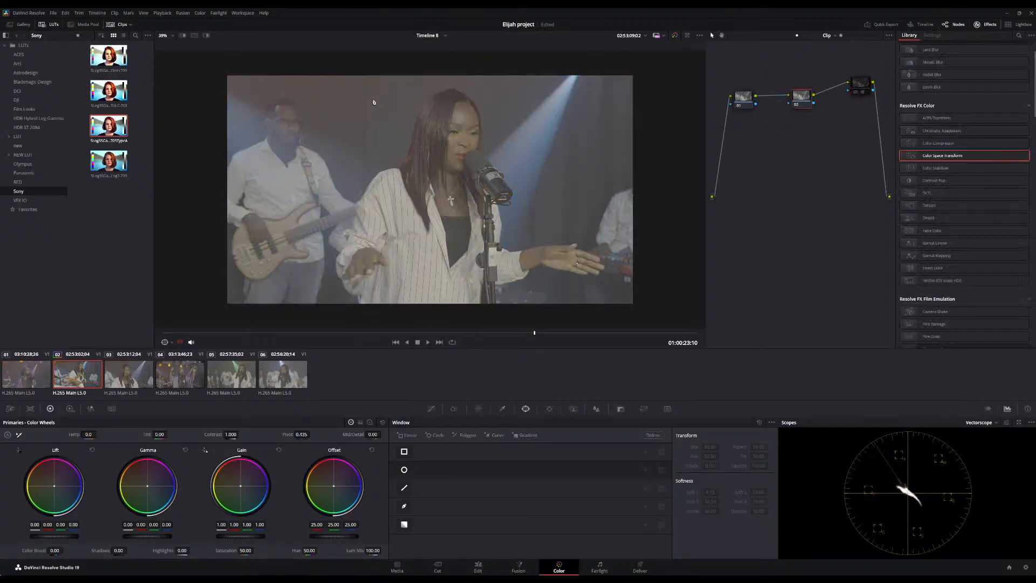
mouse_move(114, 137)
left_mouse_down()
mouse_move(236, 131)
mouse_move(126, 137)
left_mouse_up()
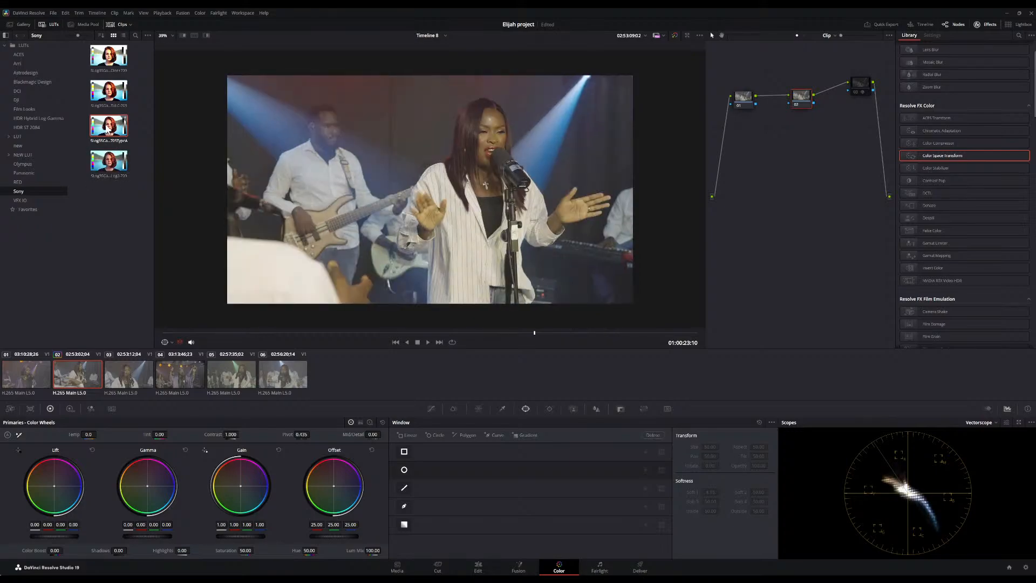
left_click_drag(108, 129, 800, 99)
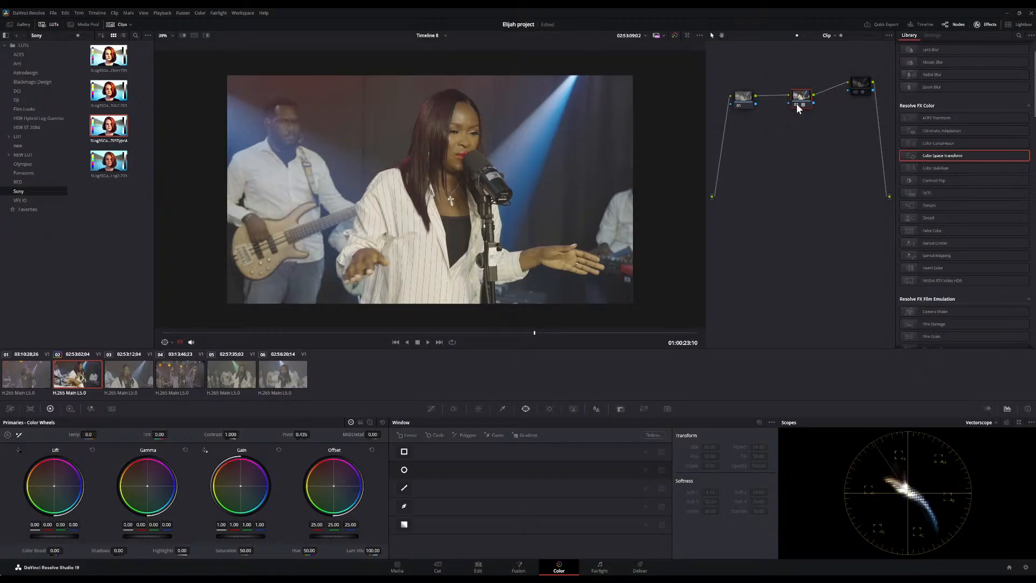
Toggle the LUT node and the Color Space Transform node off and on to compare their conversions
left_click(797, 106)
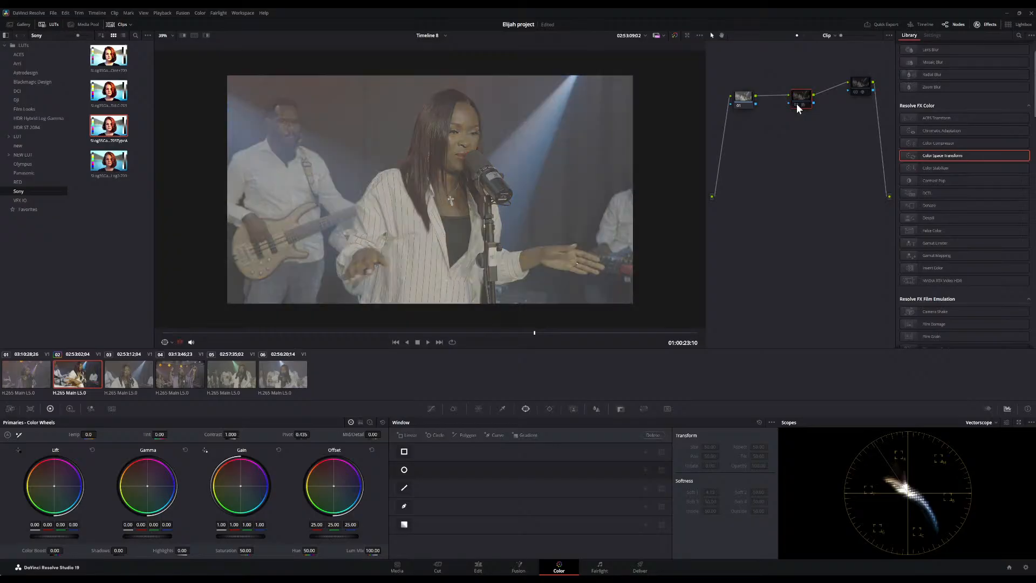
left_click(858, 91)
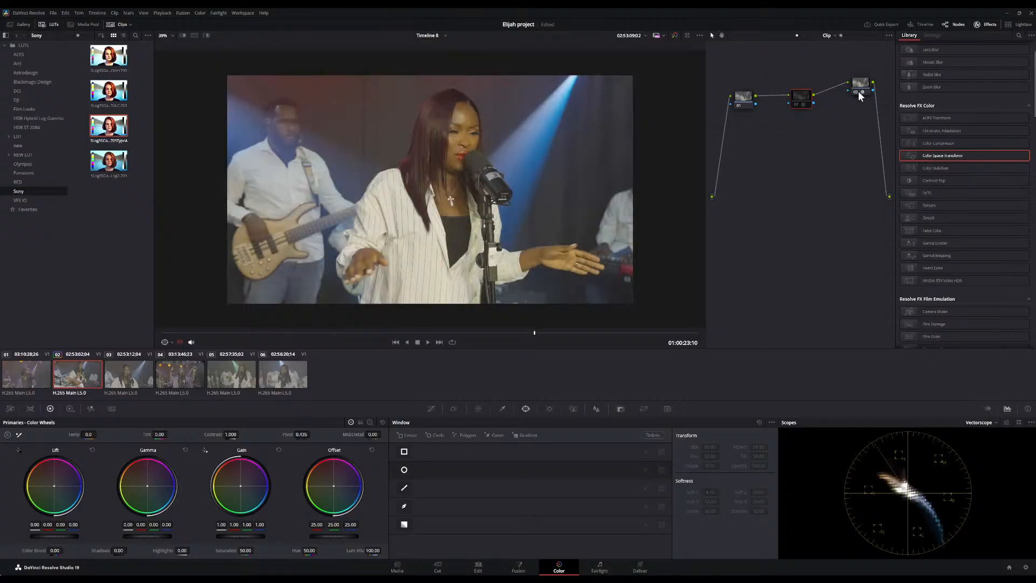
left_click(858, 90)
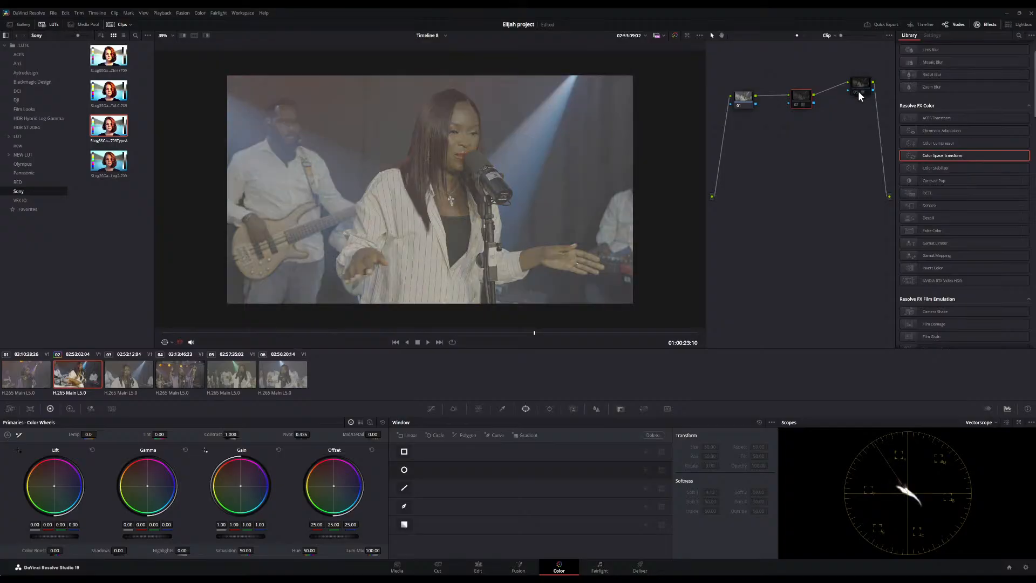
left_click(799, 107)
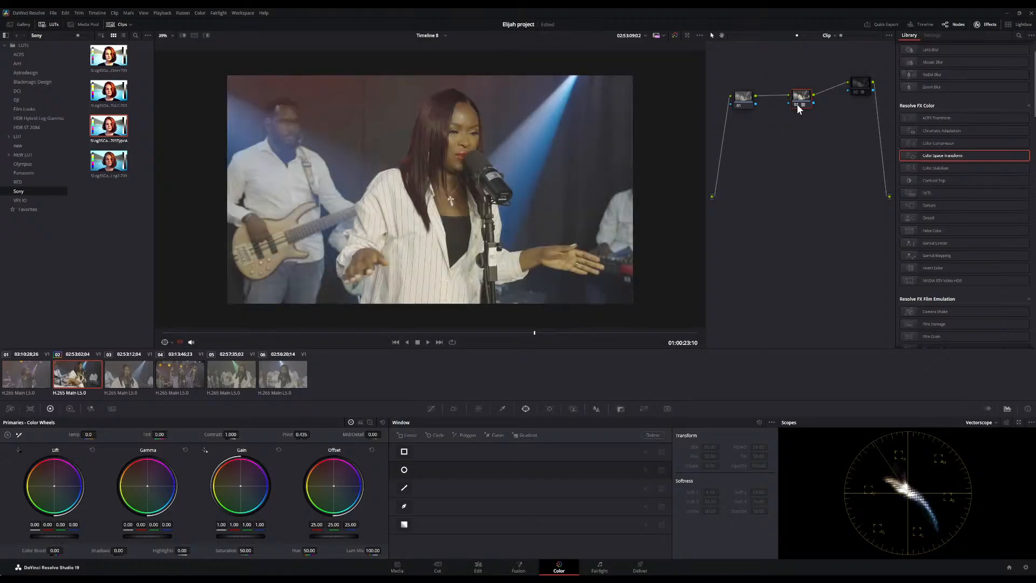
left_click(796, 103)
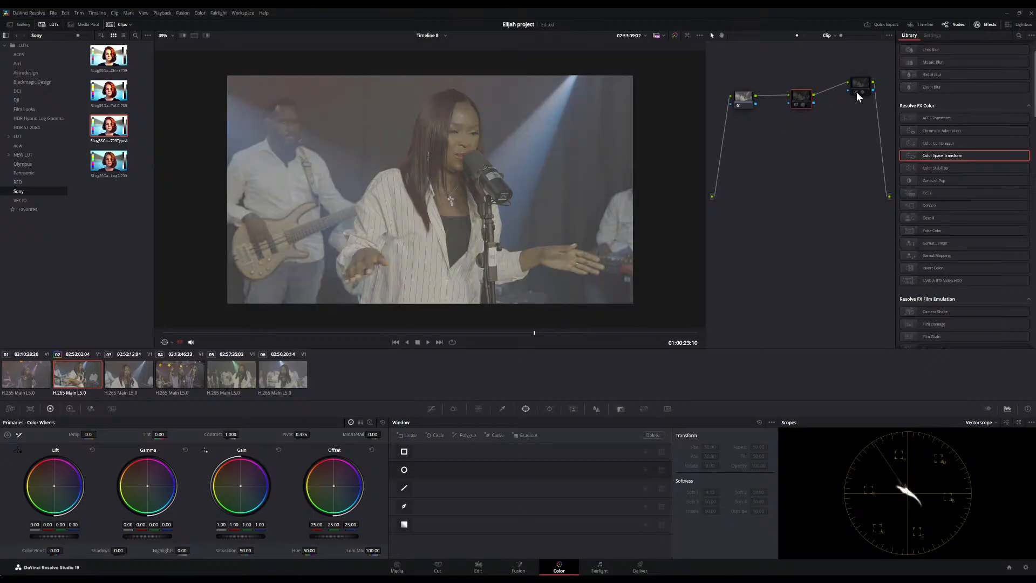
left_click(857, 91)
scroll(568, 176, "down", 8)
scroll(568, 176, "up", 7)
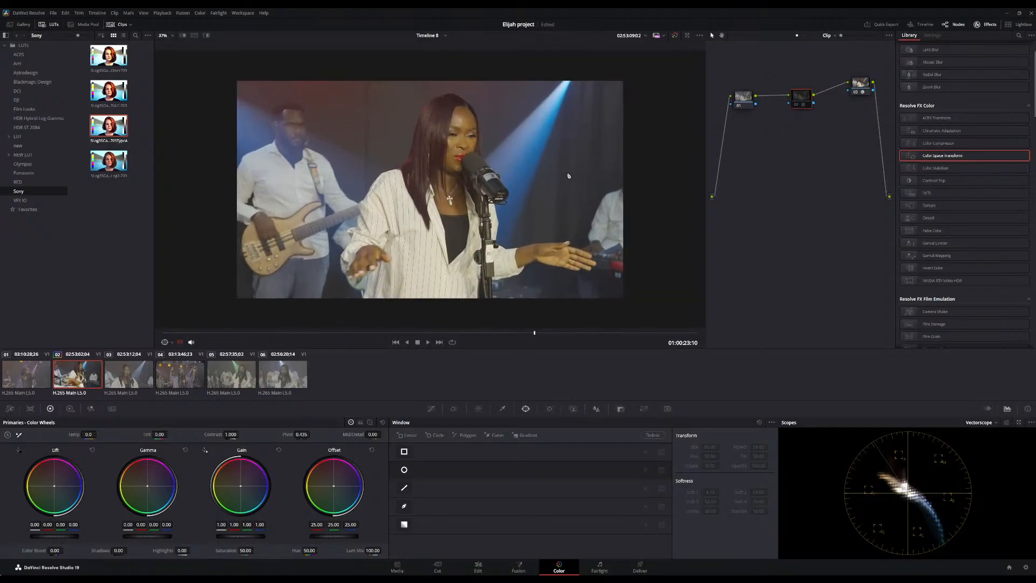
left_click(857, 91)
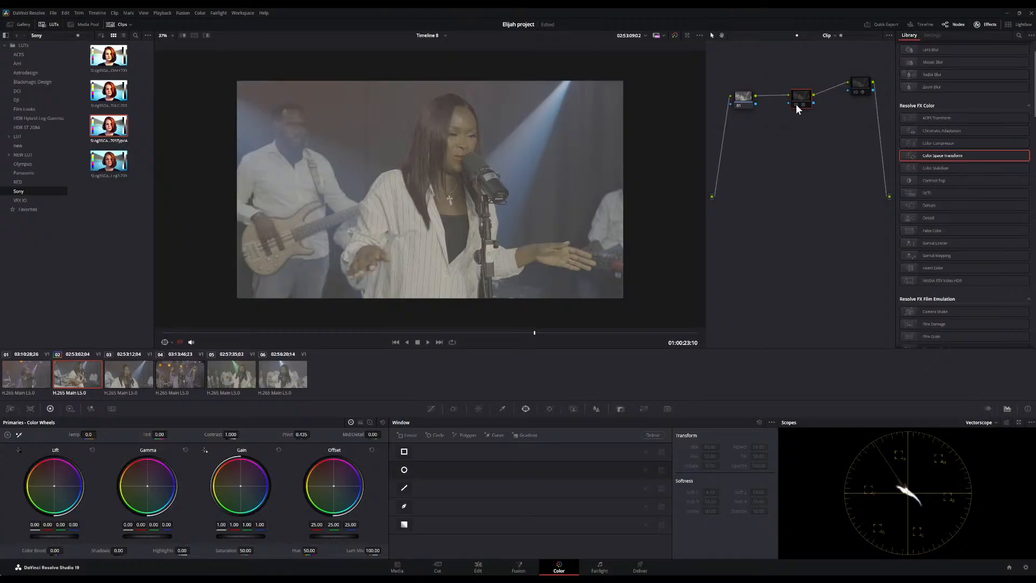
left_click(797, 105)
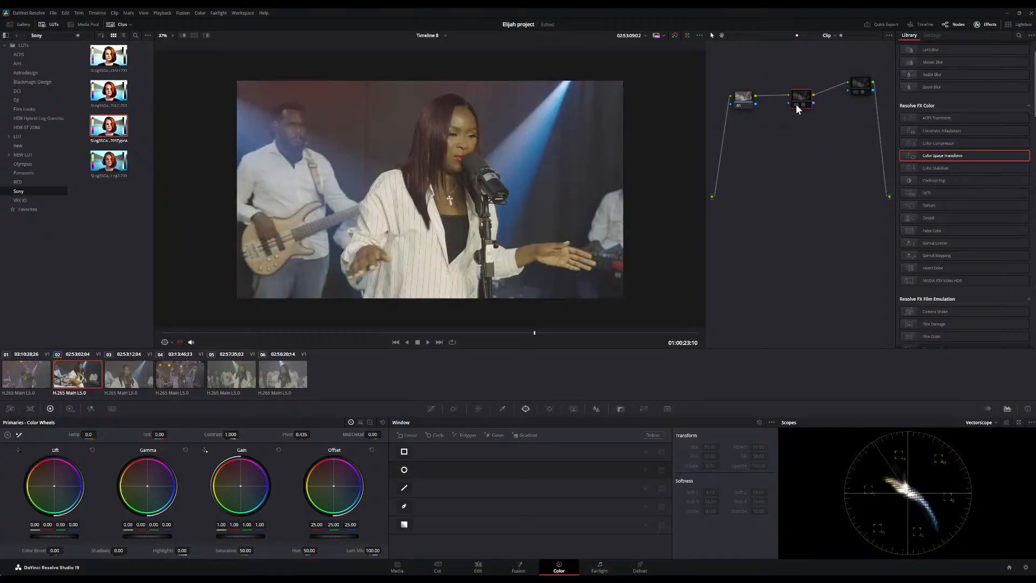
left_click(797, 106)
left_click(796, 106)
left_click(855, 92)
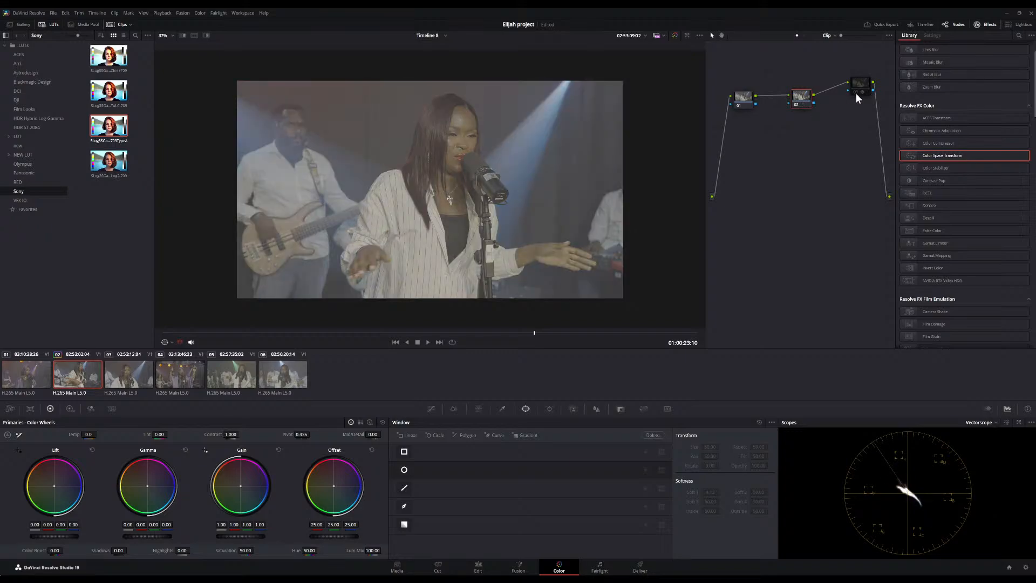
left_click(855, 92)
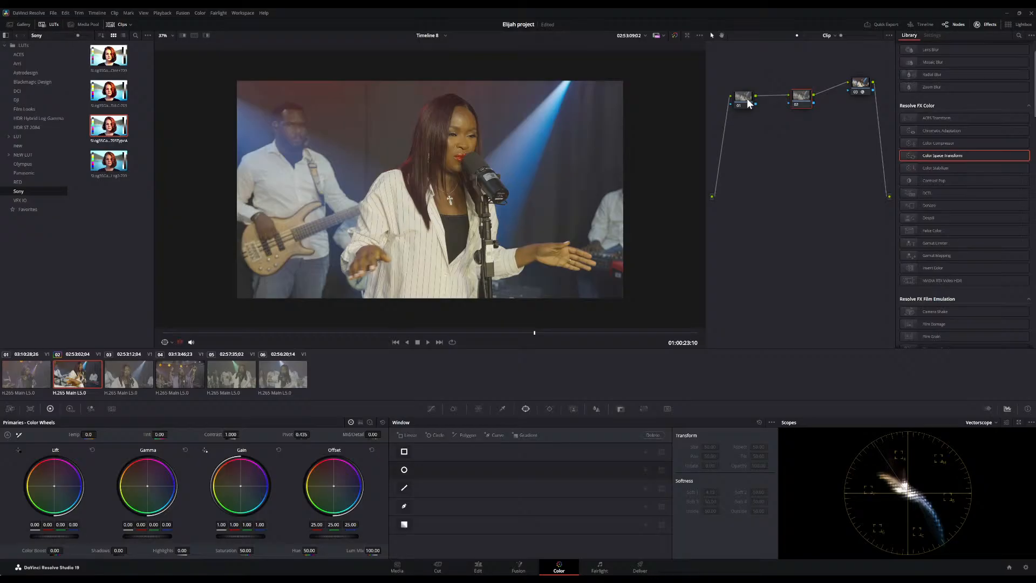
Add a new serial node after the first node and move it below the node chain
left_click(748, 102)
left_click_drag(741, 99, 739, 93)
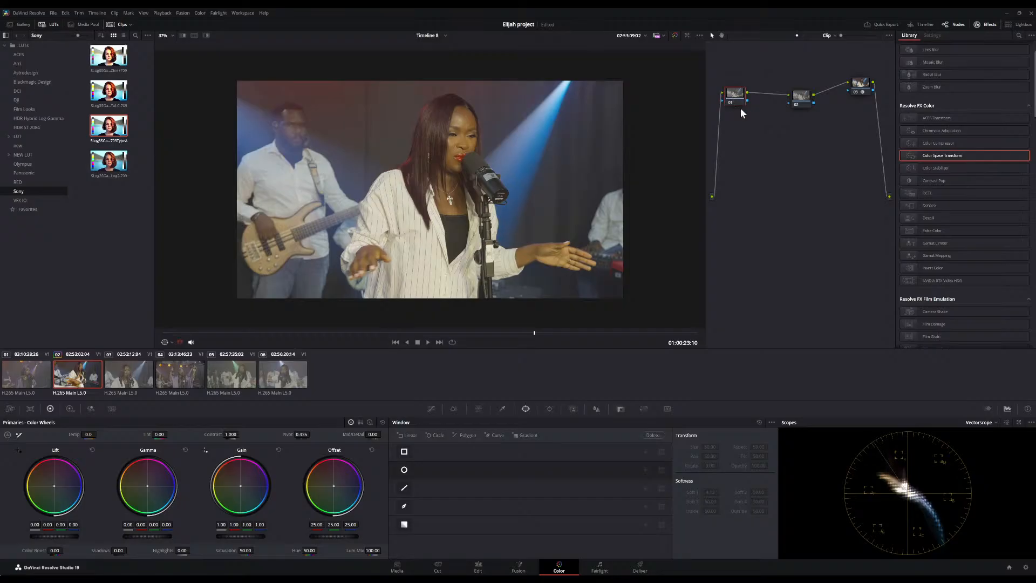
key("alt+s")
left_click_drag(764, 103, 753, 170)
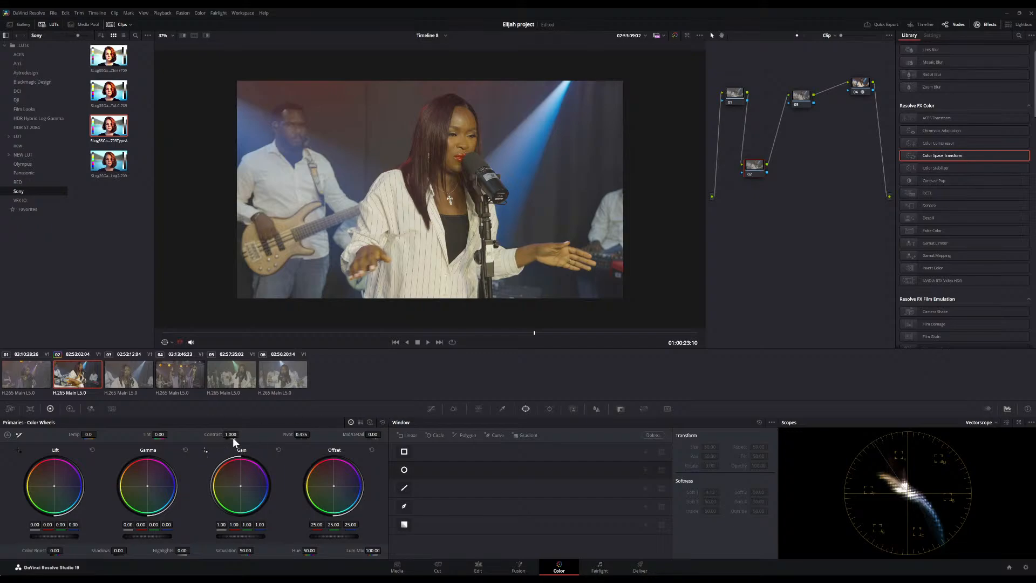
Set contrast to 1.322 and pivot to 0.367 on the new node, switching the scope to Parade
left_click_drag(231, 434, 241, 434)
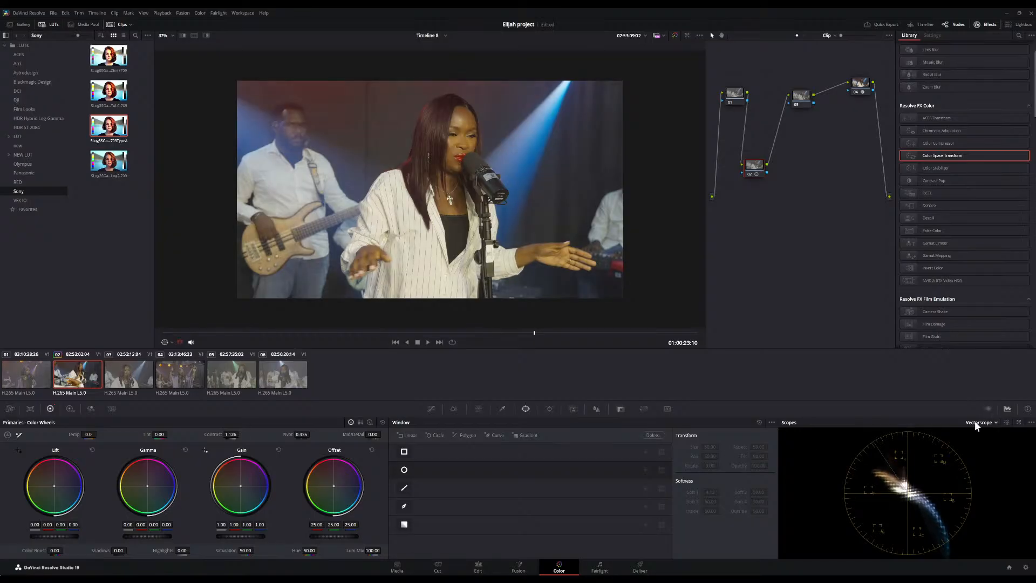
left_click(986, 431)
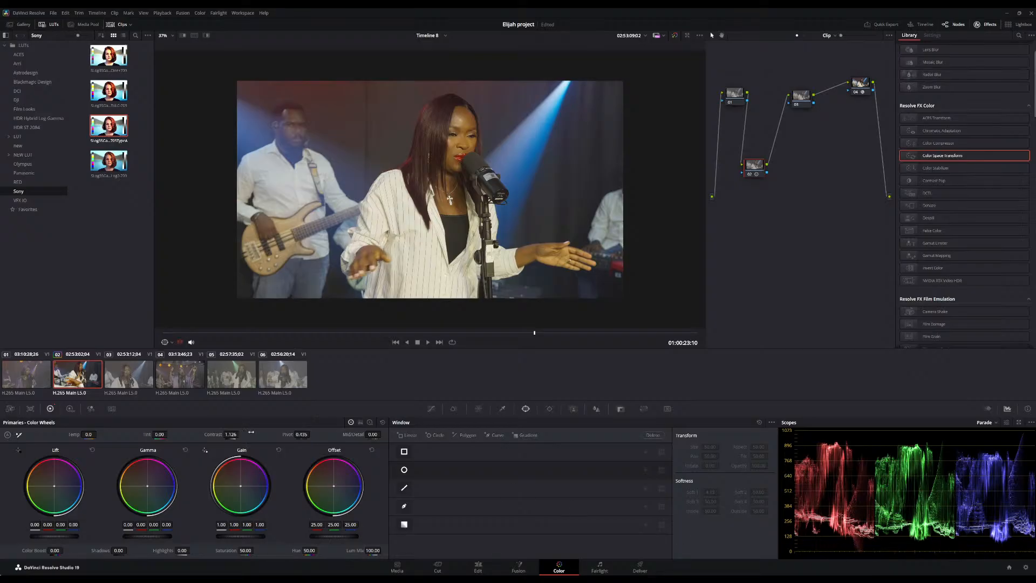
left_click_drag(232, 434, 242, 434)
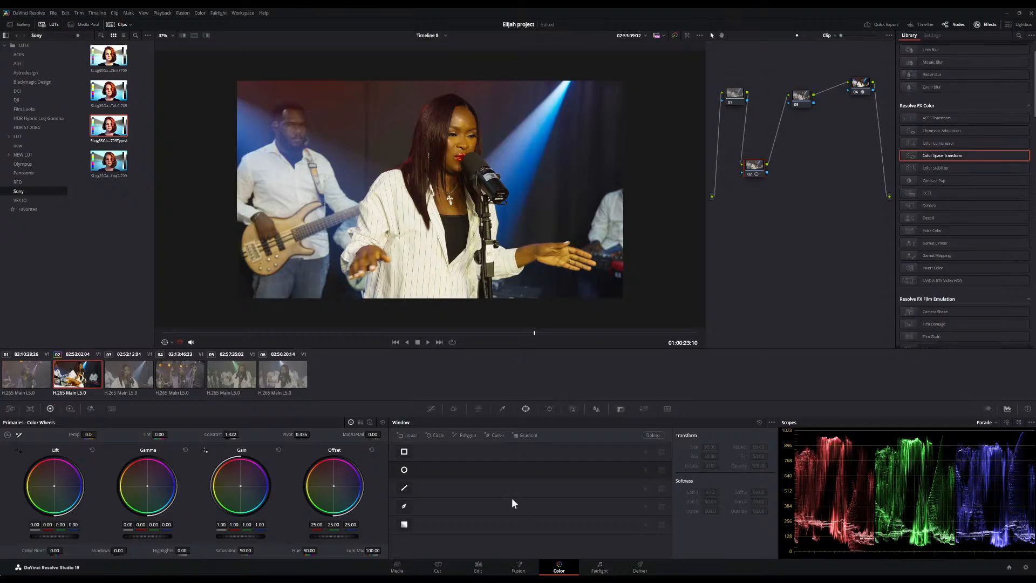
left_click_drag(312, 433, 311, 434)
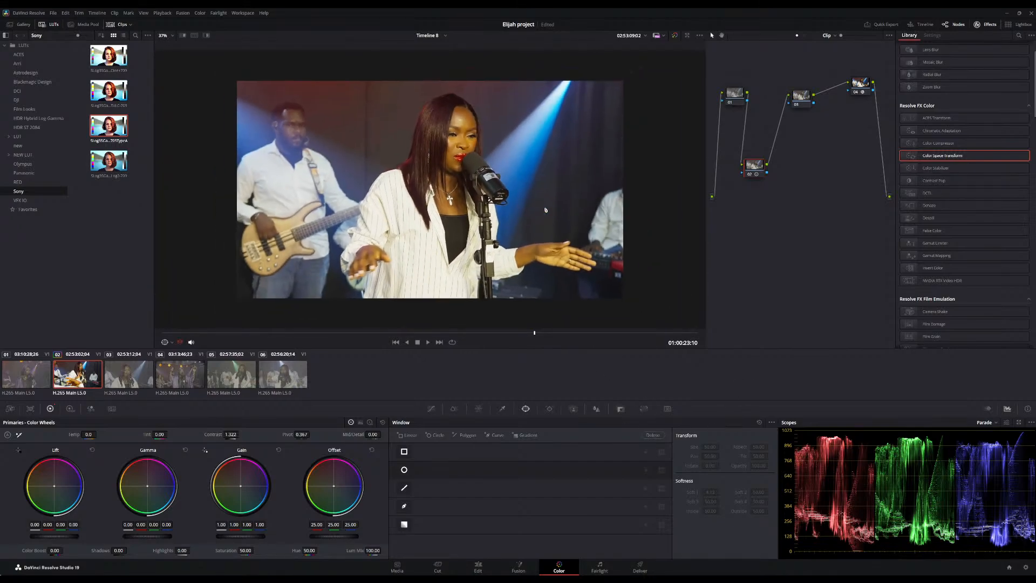
Bypass all grades on and off to compare the graded clip with the original
left_click(675, 36)
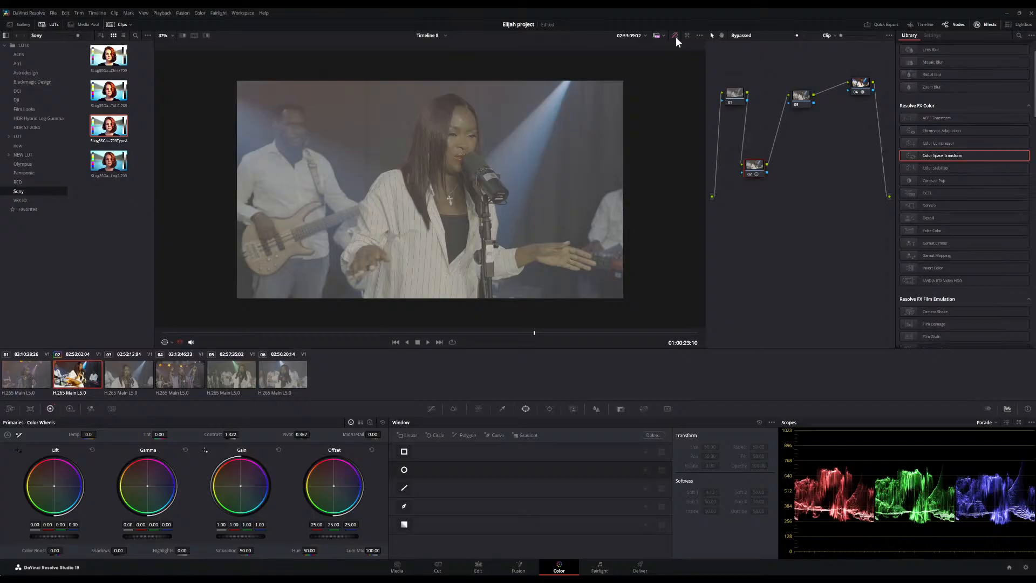
left_click(675, 36)
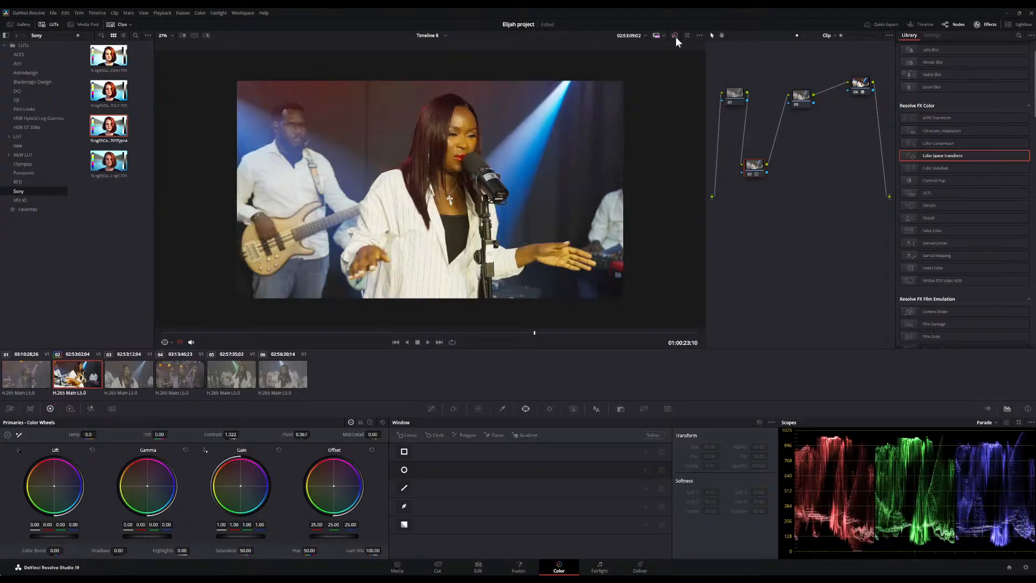
left_click(676, 35)
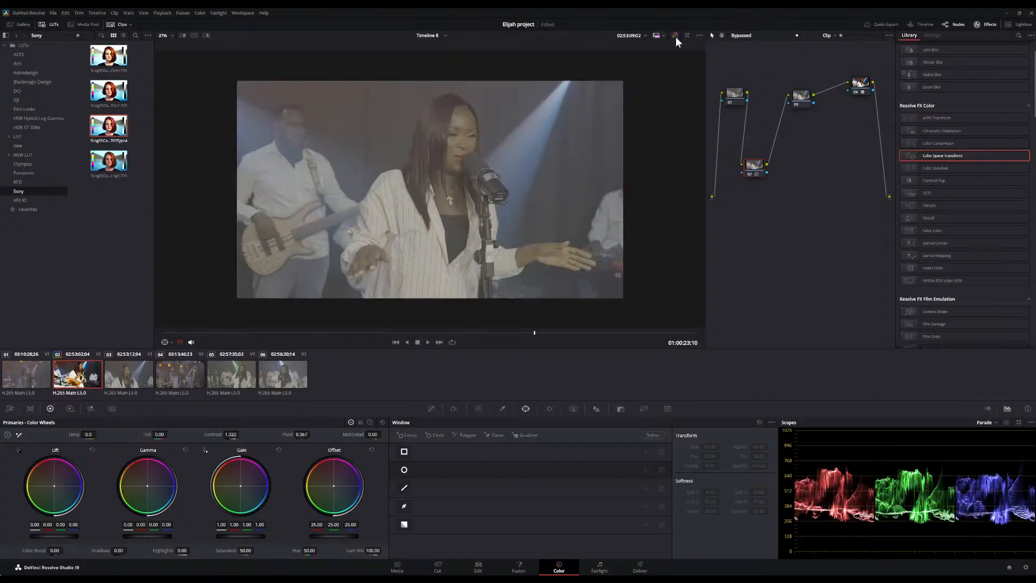
left_click(675, 36)
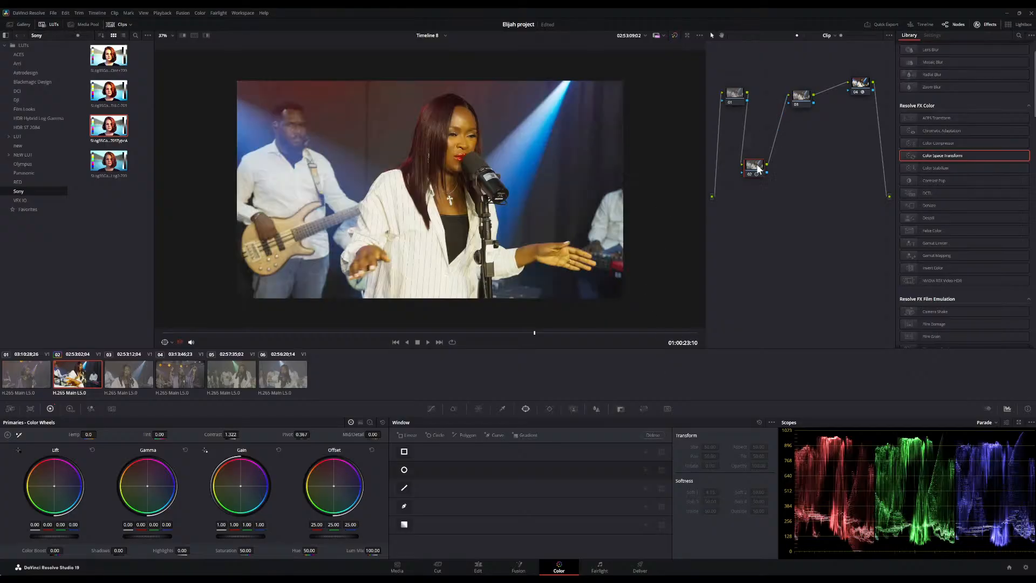
Move the contrast node above the chain and add another serial node placed below it
left_click_drag(750, 167, 792, 57)
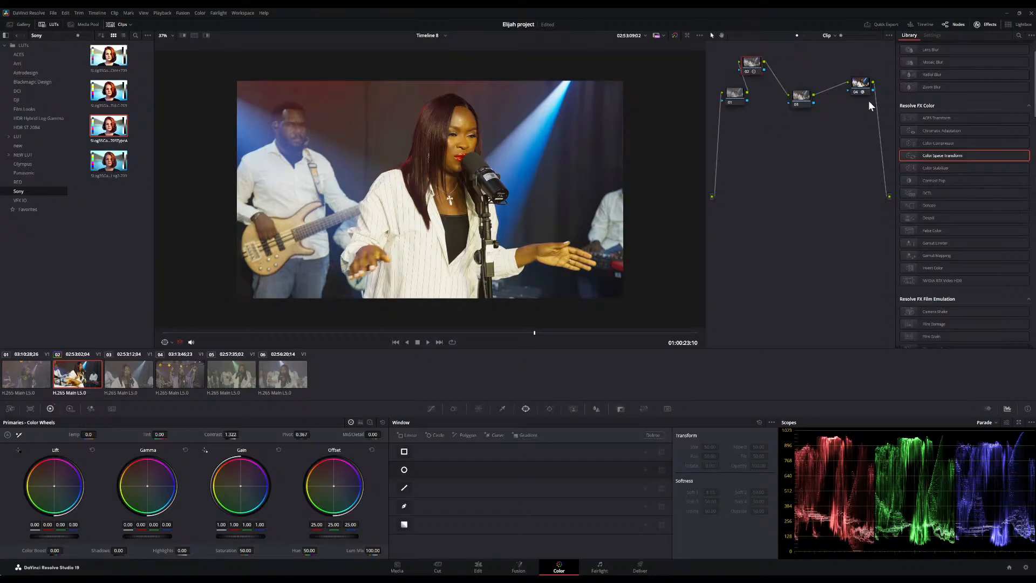
key("alt+s")
left_click_drag(785, 70, 769, 163)
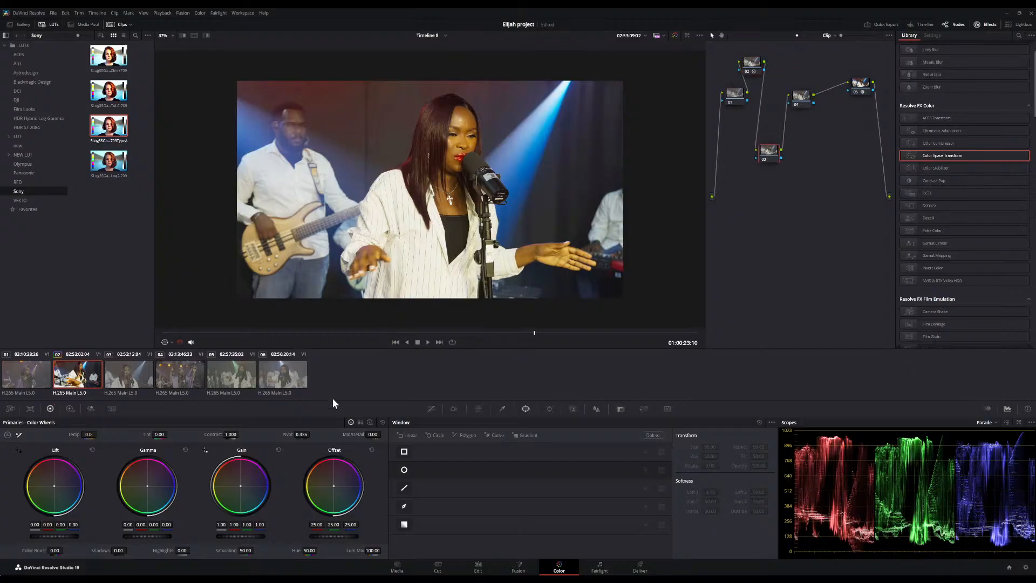
Try an automatic white balance by sampling the singer's white shirt, then undo it
left_click(19, 435)
left_click(431, 251)
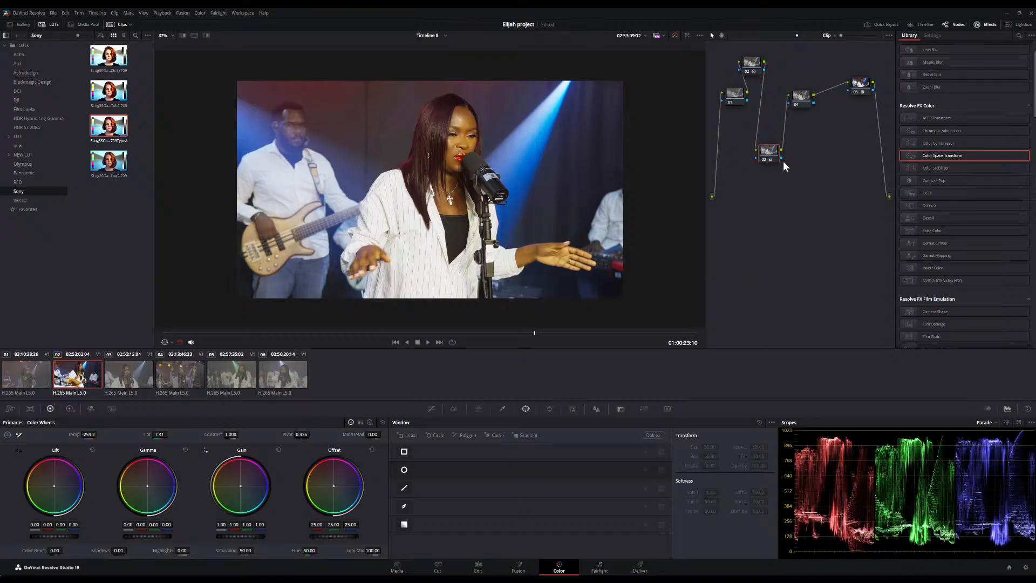
key("ctrl+z")
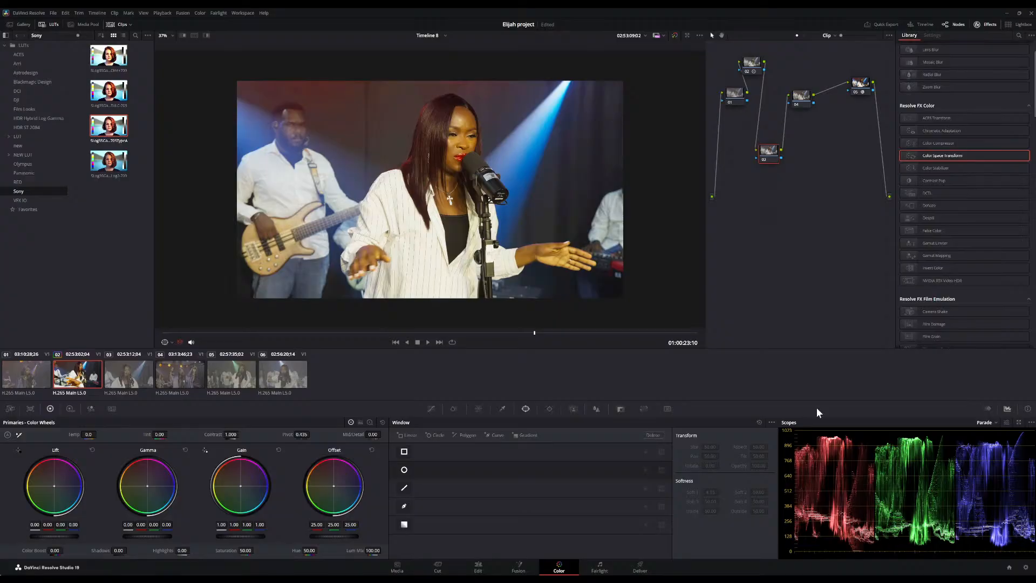
Draw a small circular window over the singer's forehead on the second node
scroll(468, 221, "up", 4)
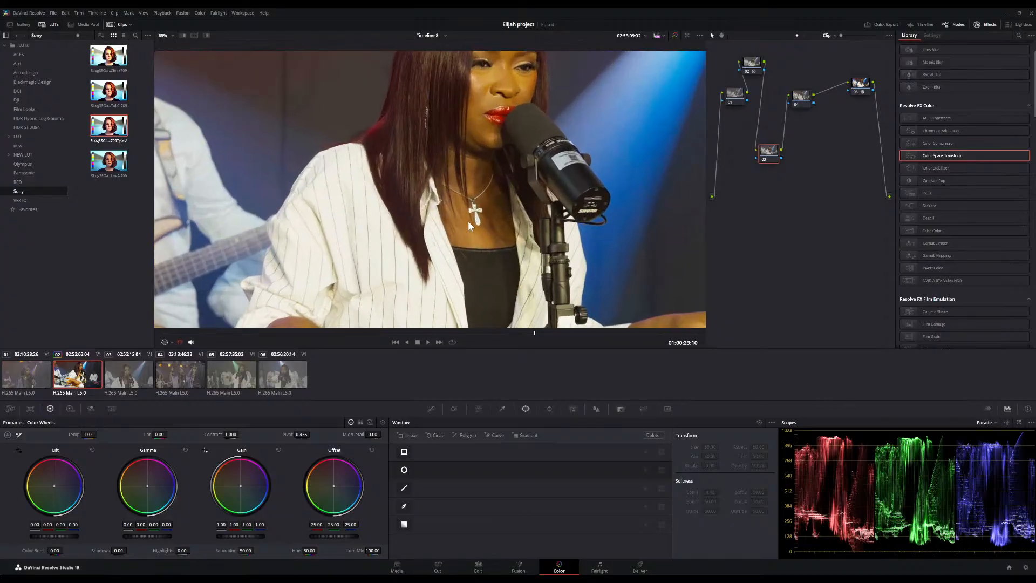
scroll(467, 222, "down", 2)
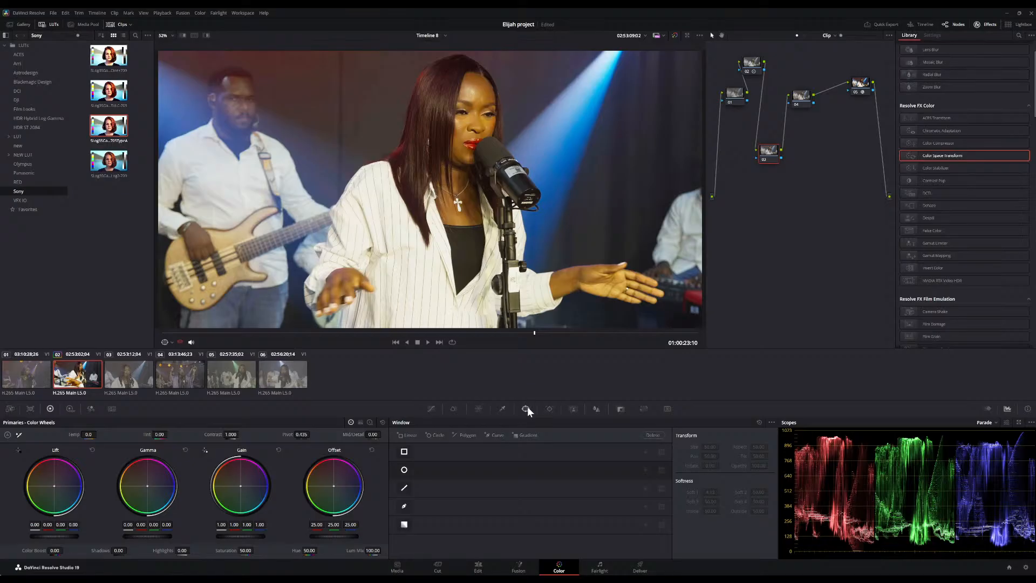
left_click(404, 470)
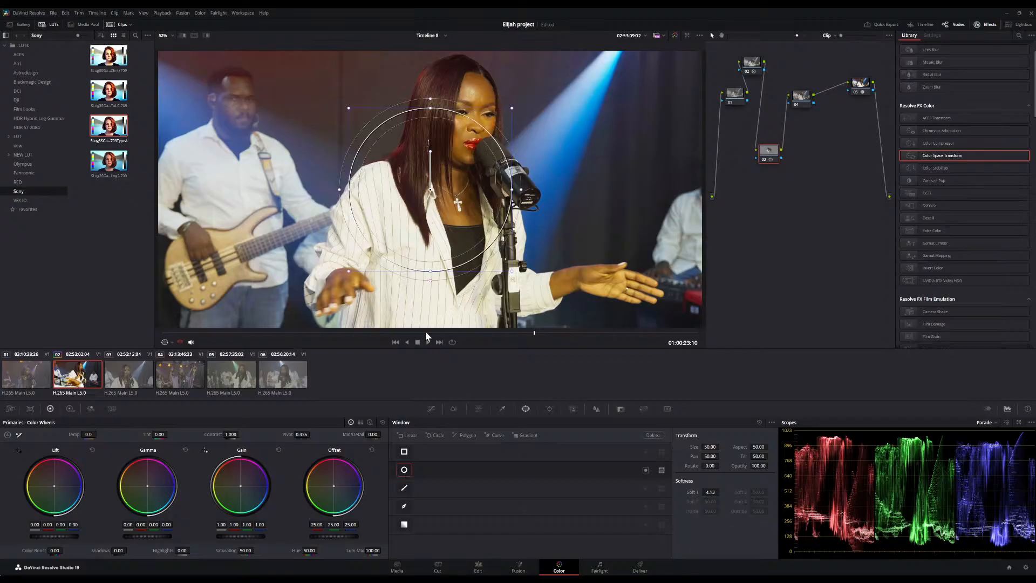
left_click_drag(348, 272, 478, 92)
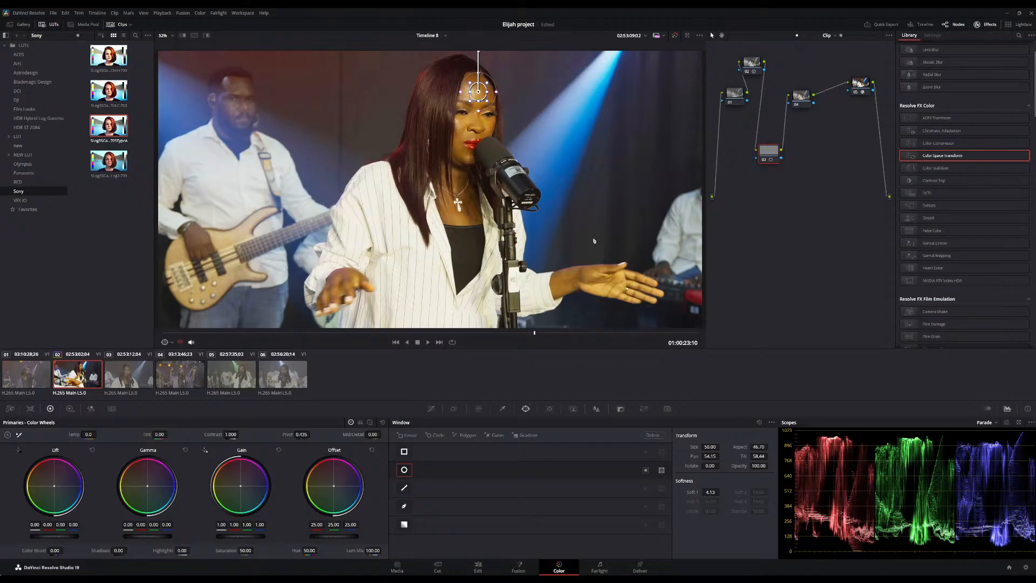
Turn on highlight mode and switch the scope to Vectorscope to isolate the skin tone
left_click(207, 35)
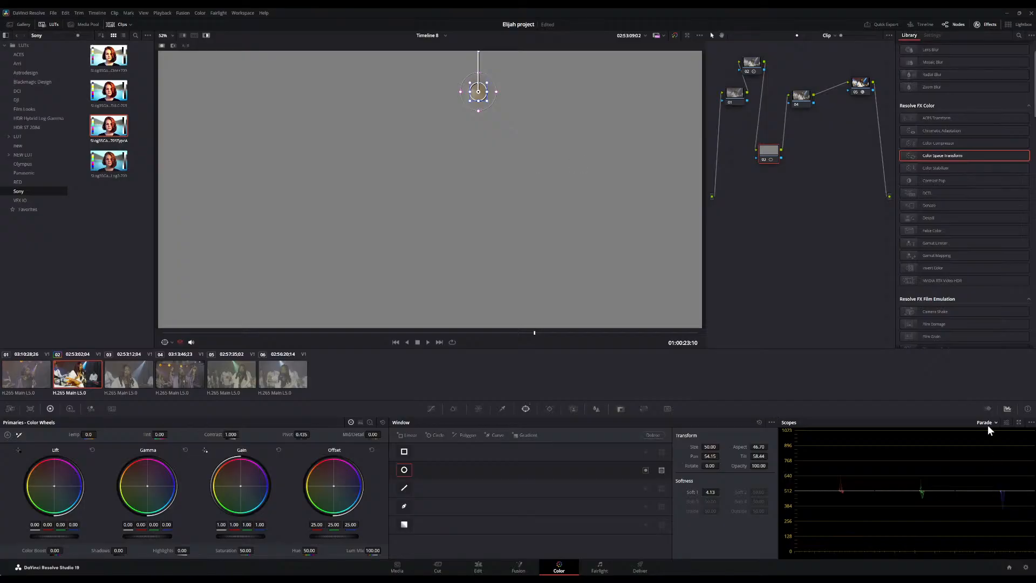
left_click(1003, 445)
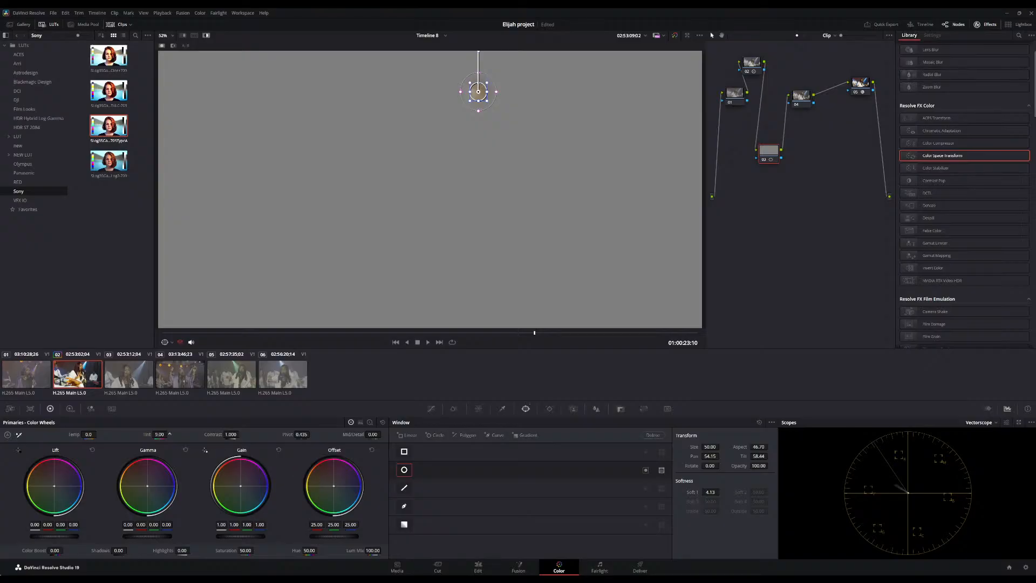
Set temperature to -200.0 and tint to 12.50, then reset the circular window
left_click_drag(160, 434, 176, 434)
key("ctrl+s")
left_click_drag(88, 434, 65, 435)
left_click(758, 422)
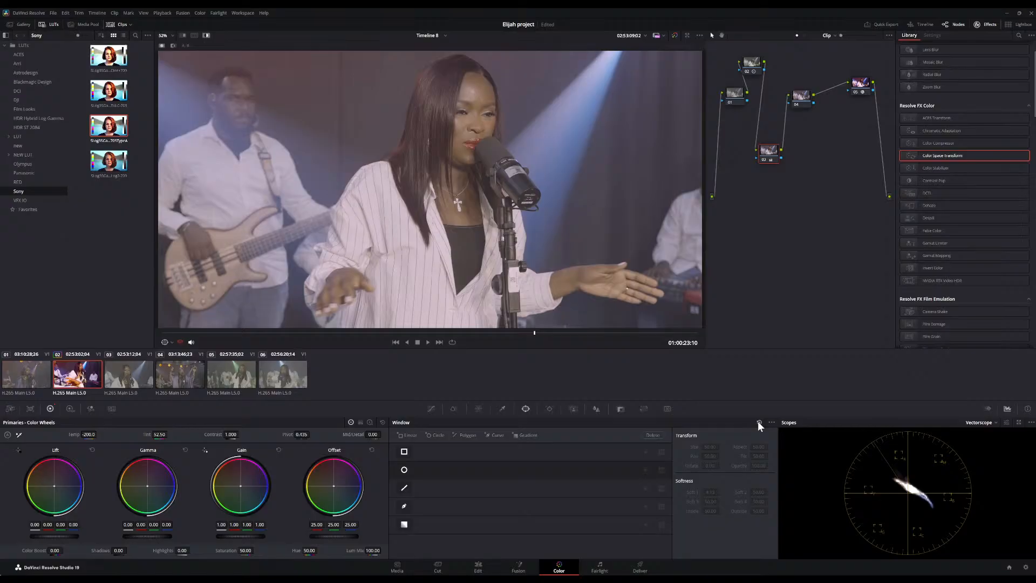
Leave highlight mode, select the white-balance node and raise its tint to 20.00
left_click(206, 34)
scroll(590, 166, "down", 3)
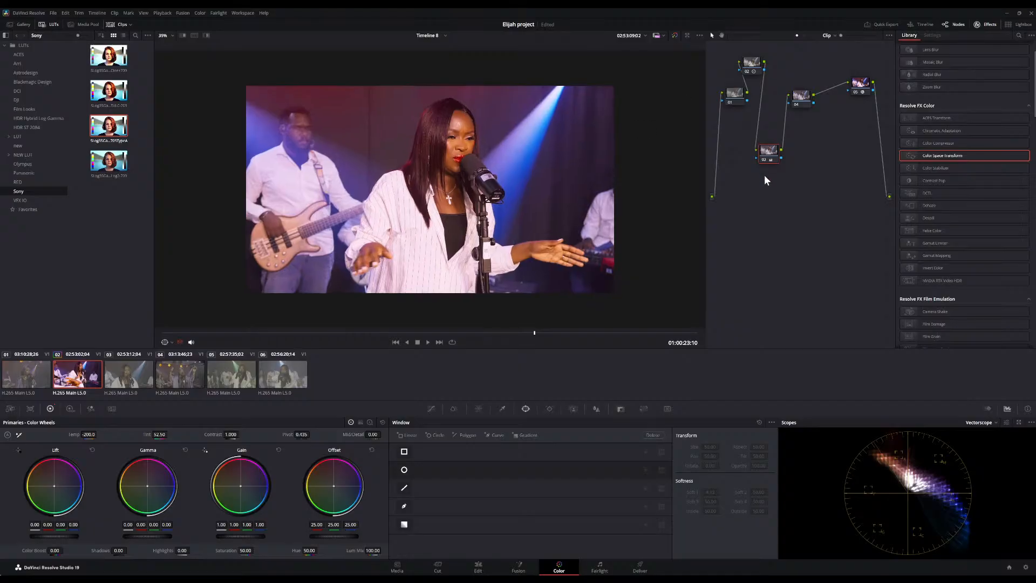
left_click(764, 160)
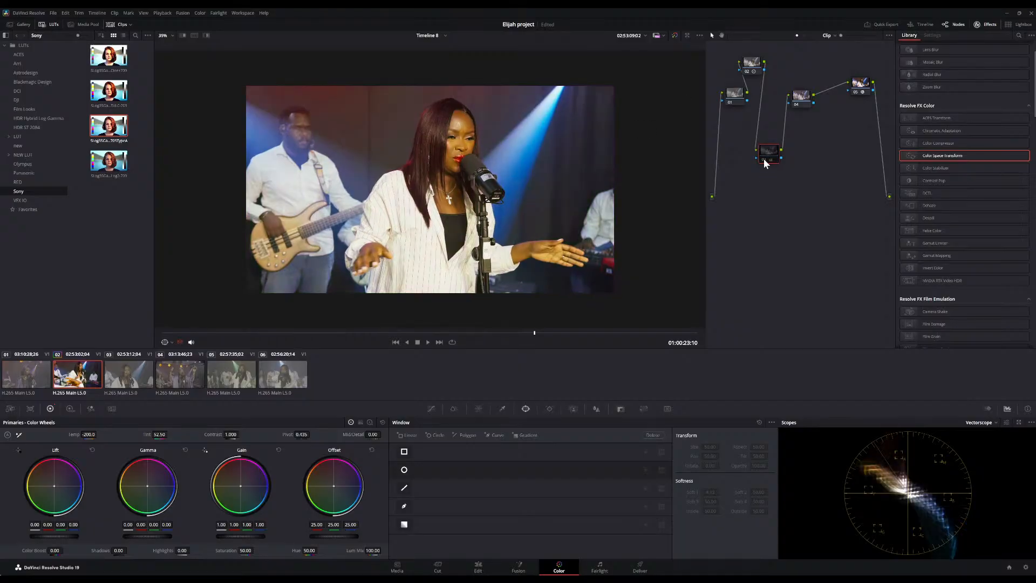
left_click(764, 161)
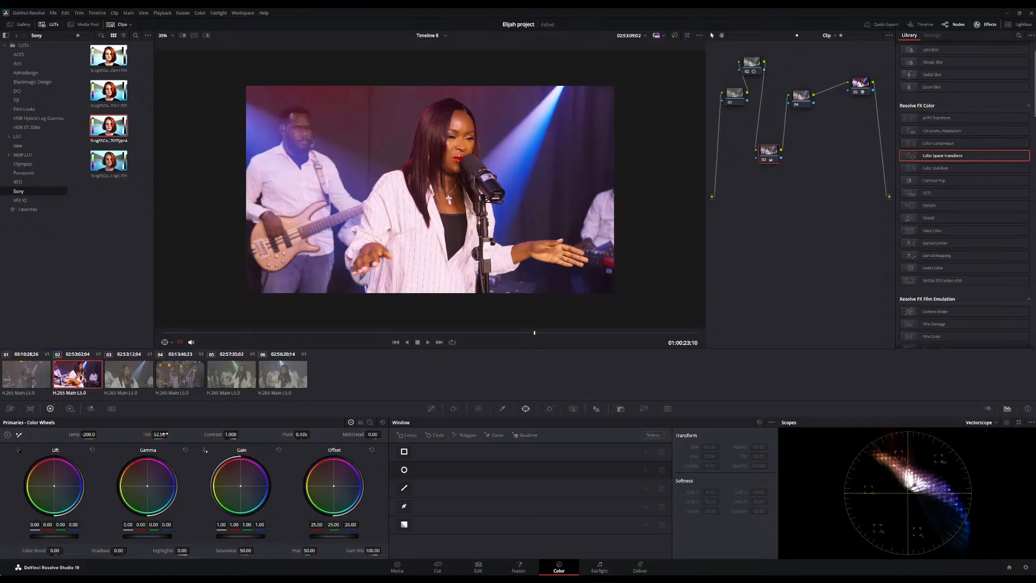
left_click_drag(159, 435, 126, 435)
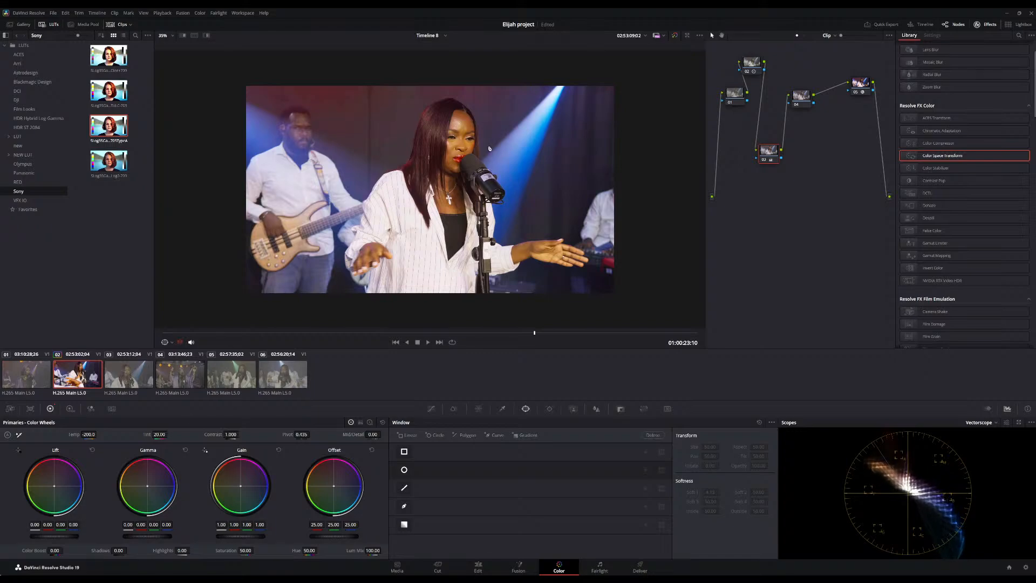
Fine-tune the tint to 20.50 and the temperature to -220.0
scroll(505, 141, "up", 2)
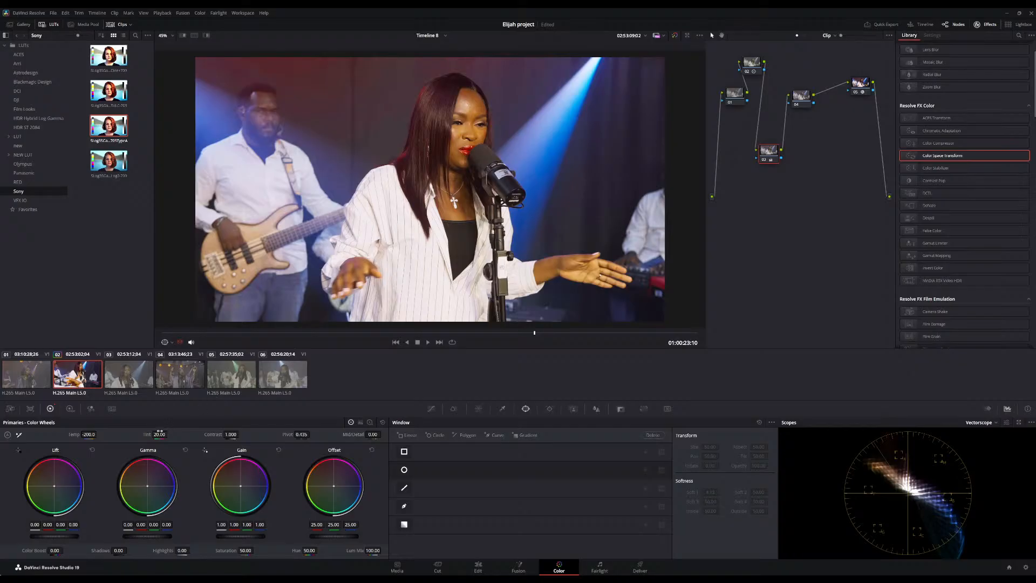
left_click_drag(125, 434, 136, 435)
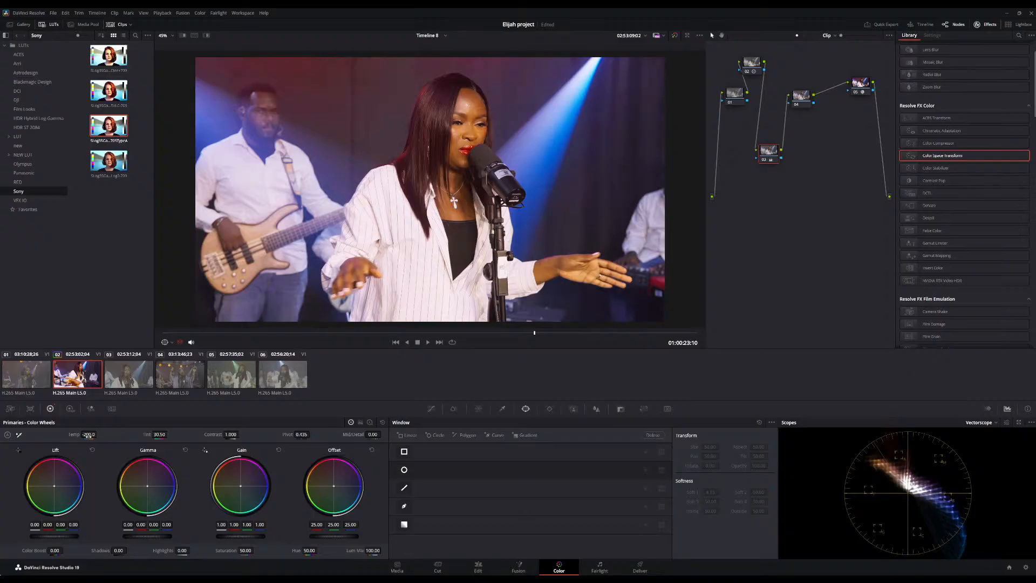
scroll(460, 232, "down", 2)
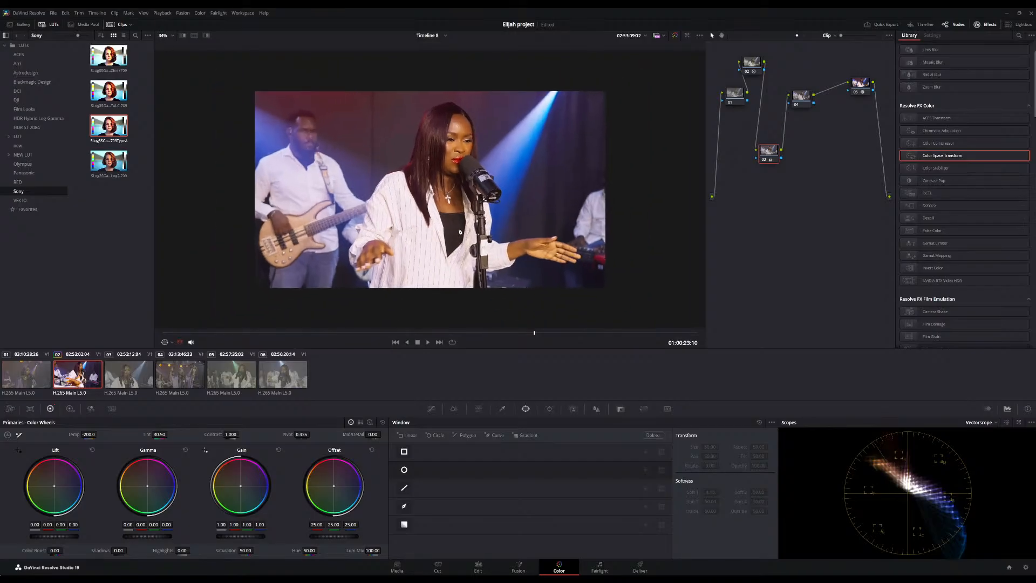
mouse_move(97, 434)
left_mouse_down()
mouse_move(86, 435)
mouse_move(98, 434)
left_mouse_up()
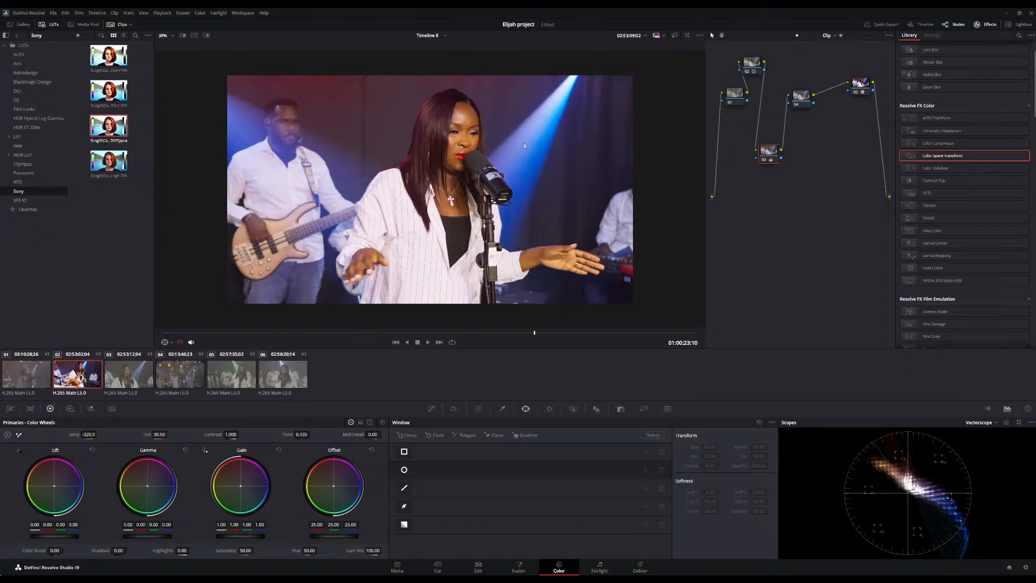
Move the white-balance node up and insert it into the main node chain
scroll(519, 192, "down", 2)
scroll(524, 146, "up", 4)
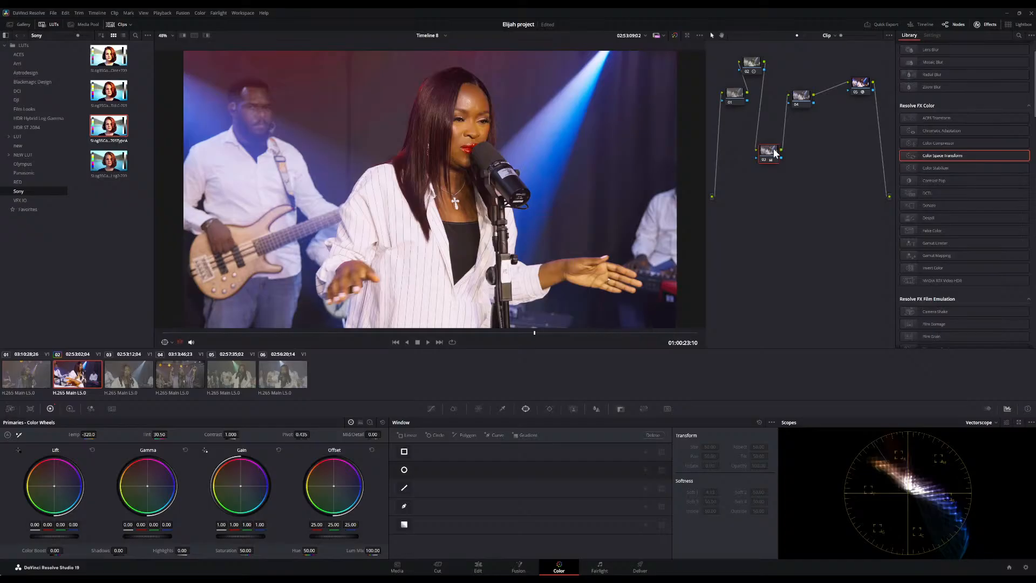
left_click_drag(775, 152, 773, 128)
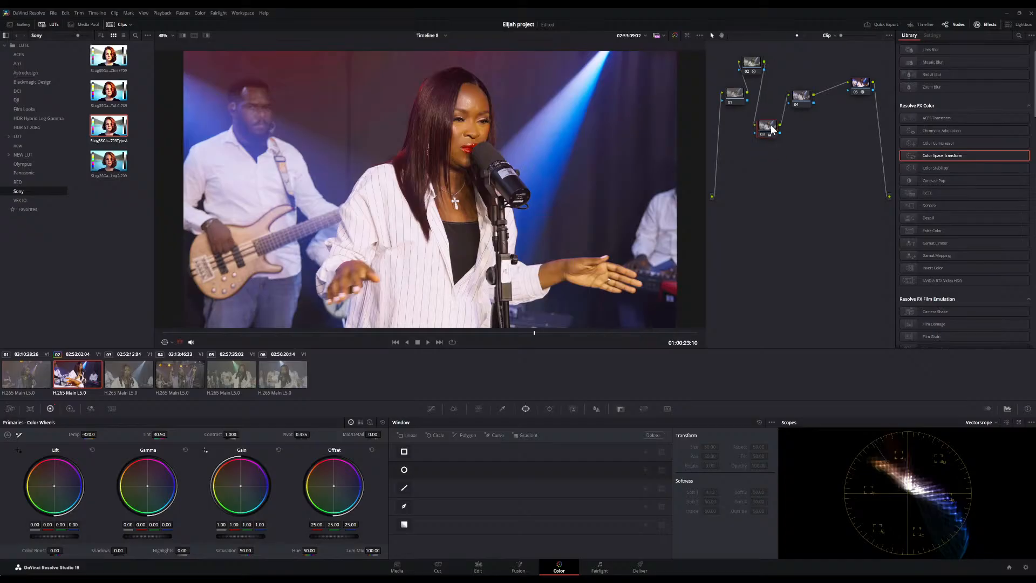
left_click_drag(770, 128, 859, 123)
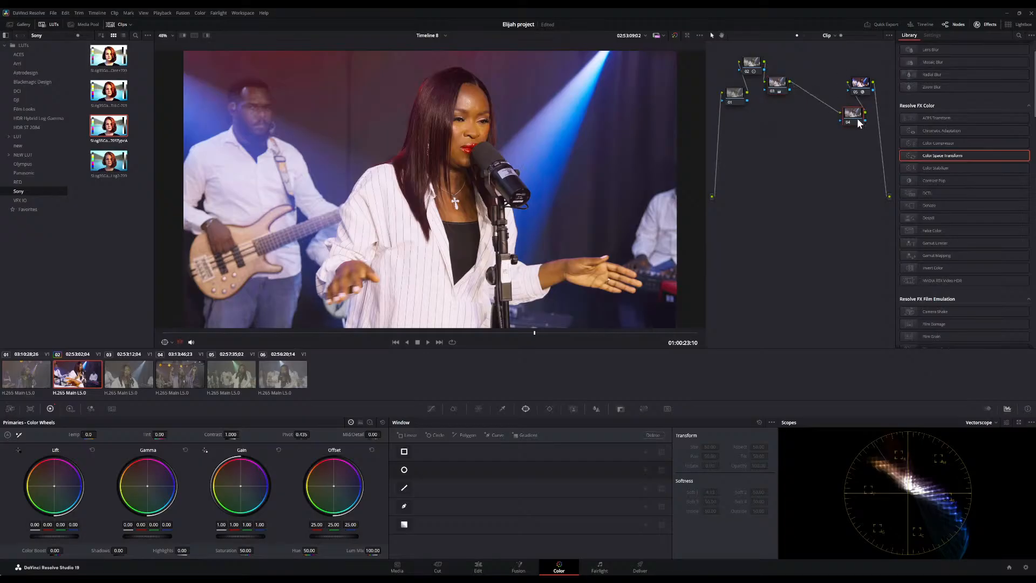
Add a new serial node after the white-balance node and move it below the chain
left_click(775, 90)
key("alt+s")
left_click_drag(815, 87, 784, 135)
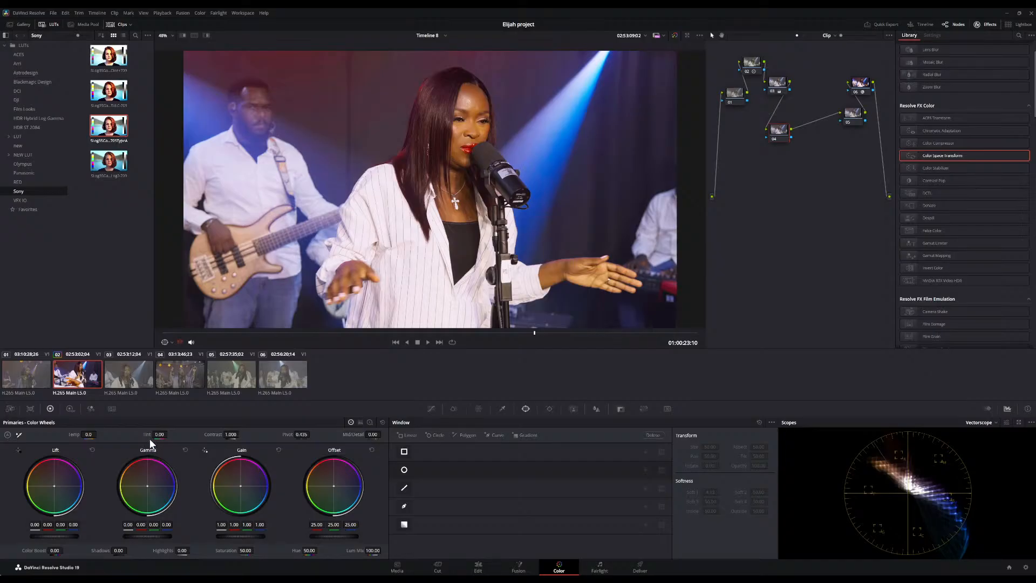
Lower the master offset to 19.70 on the new node, switching the scope back to Parade
scroll(356, 253, "down", 2)
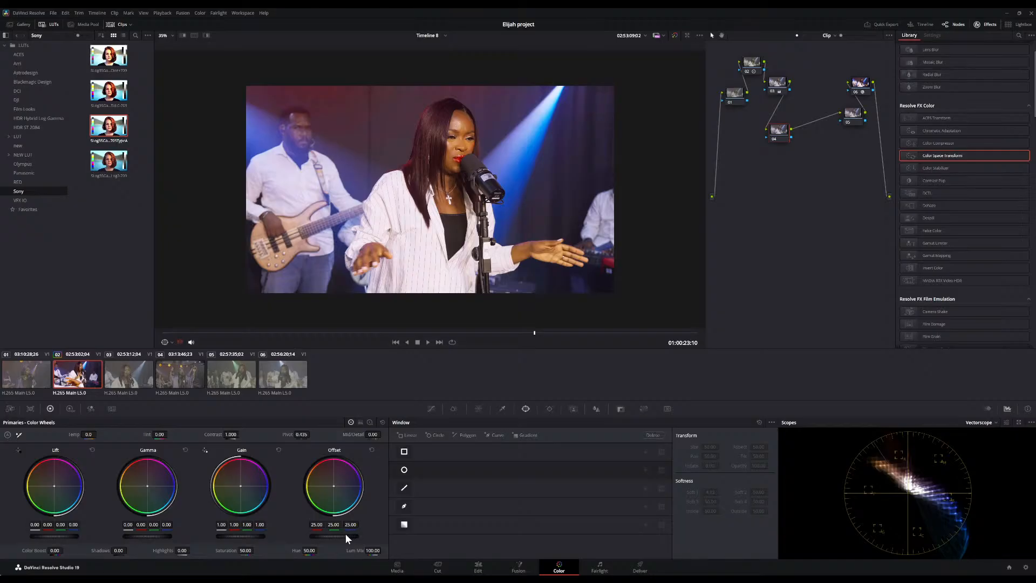
left_click_drag(348, 538, 336, 538)
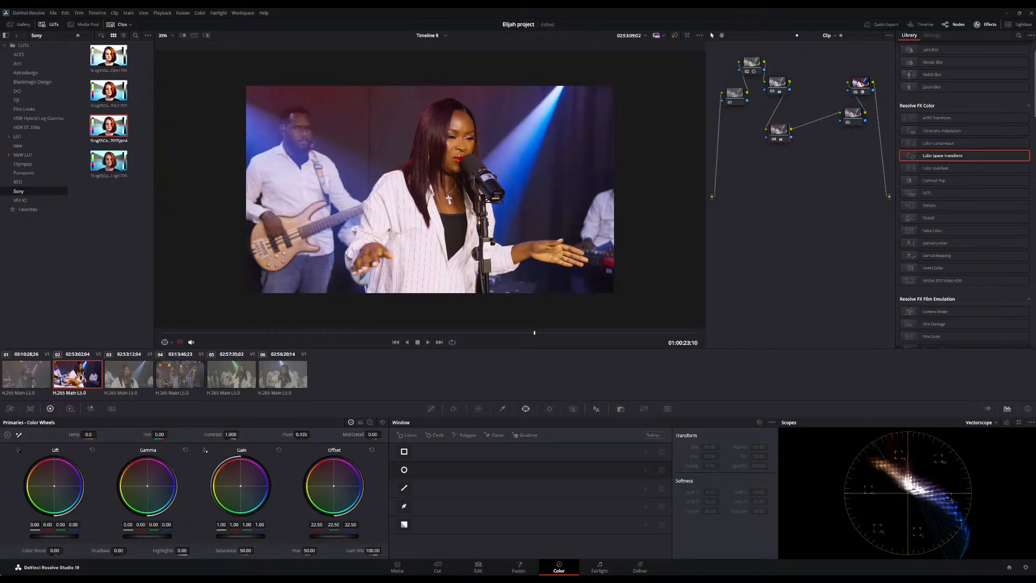
left_click_drag(330, 538, 327, 538)
left_click(984, 429)
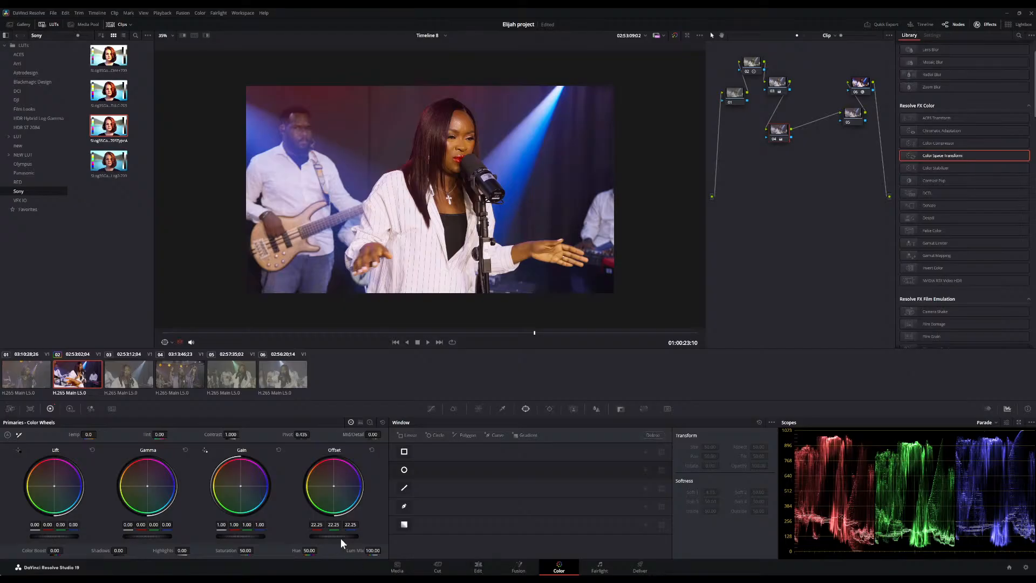
left_click_drag(348, 534, 330, 535)
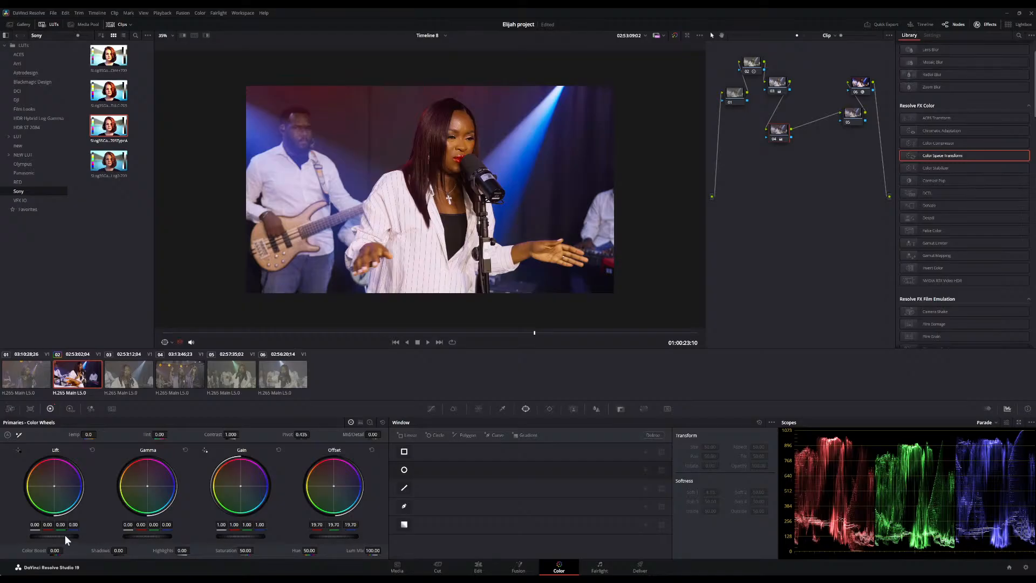
Set the lift master to -0.02, gamma master to 0.02 and gain master to 1.02
left_click_drag(54, 536, 47, 536)
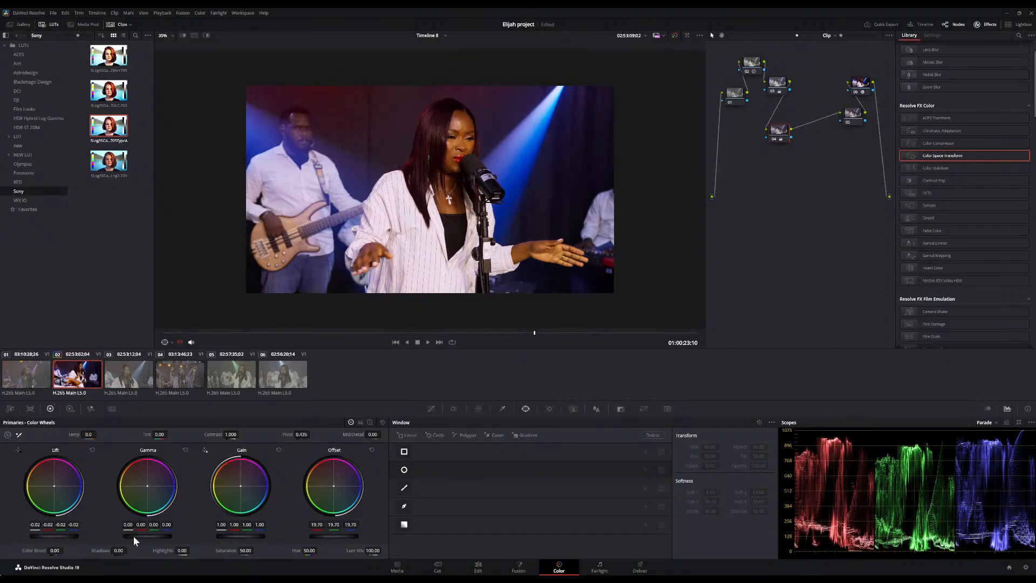
left_click_drag(147, 536, 153, 535)
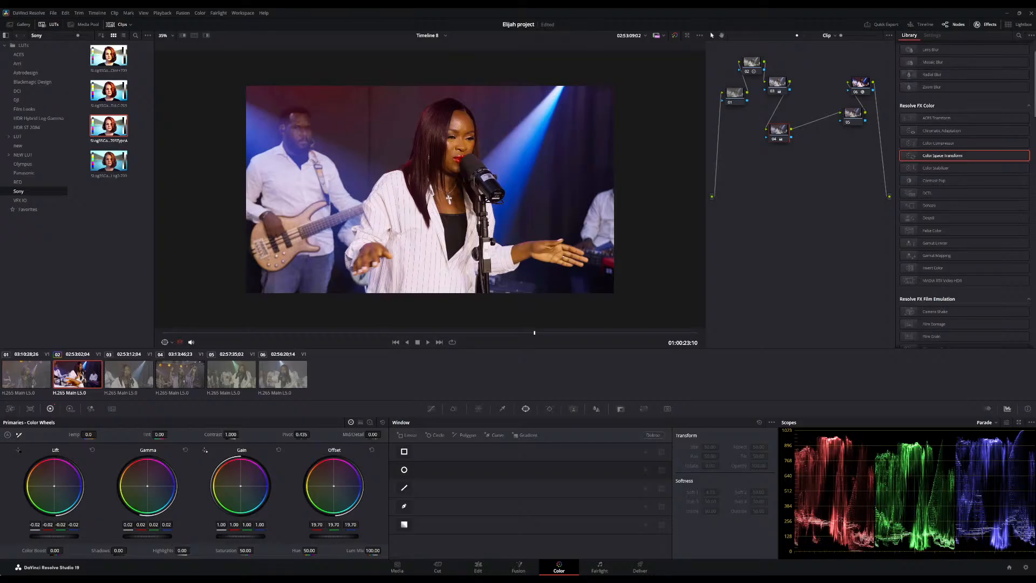
left_click_drag(241, 536, 247, 535)
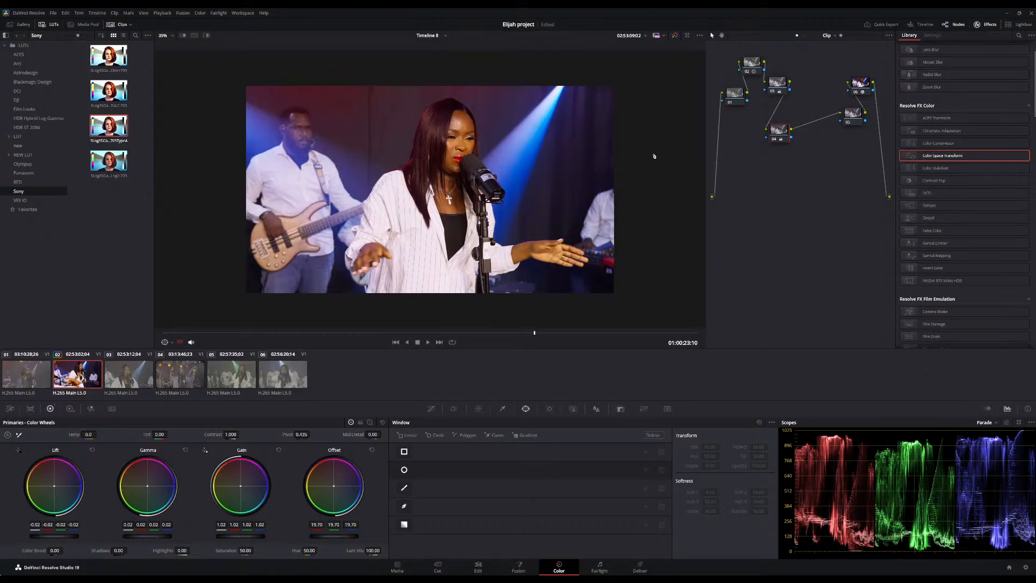
Toggle the new correction node off and on to compare the result
left_click(774, 138)
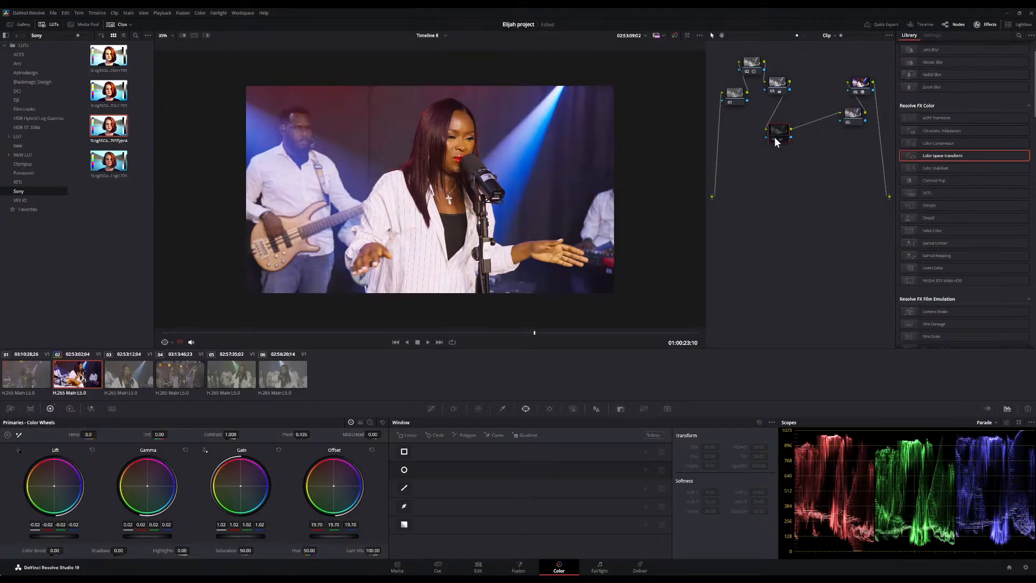
left_click(775, 138)
left_click(775, 138)
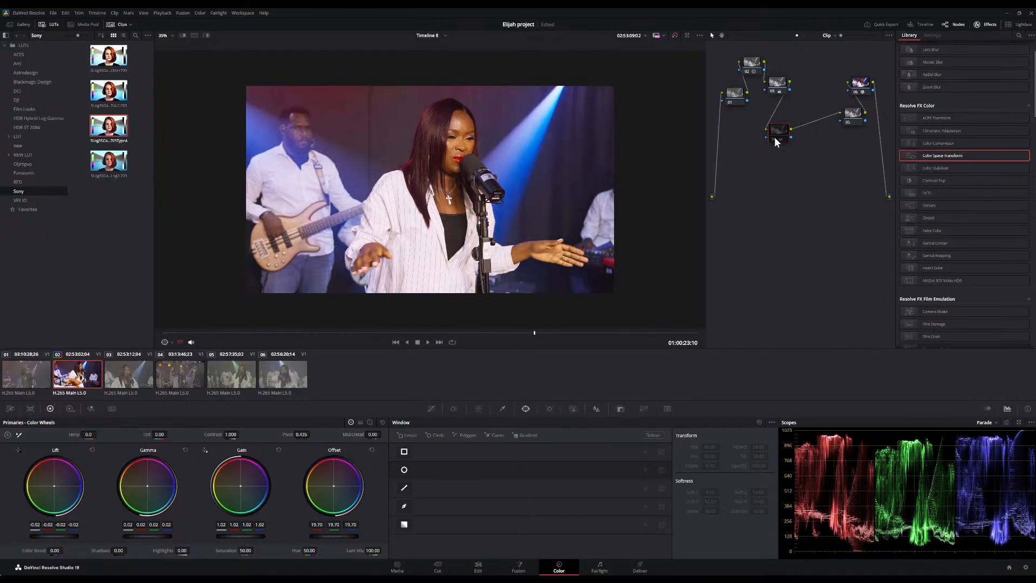
left_click(775, 138)
scroll(509, 222, "down", 4)
scroll(510, 221, "up", 4)
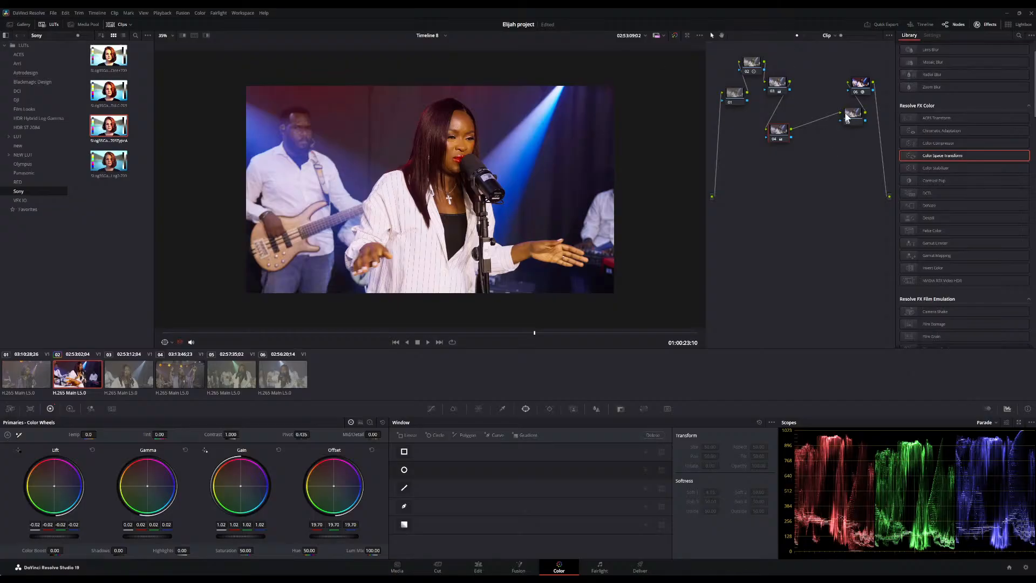
Reposition nodes in the graph, moving one into the upper chain and another lower down
left_click_drag(852, 115, 814, 79)
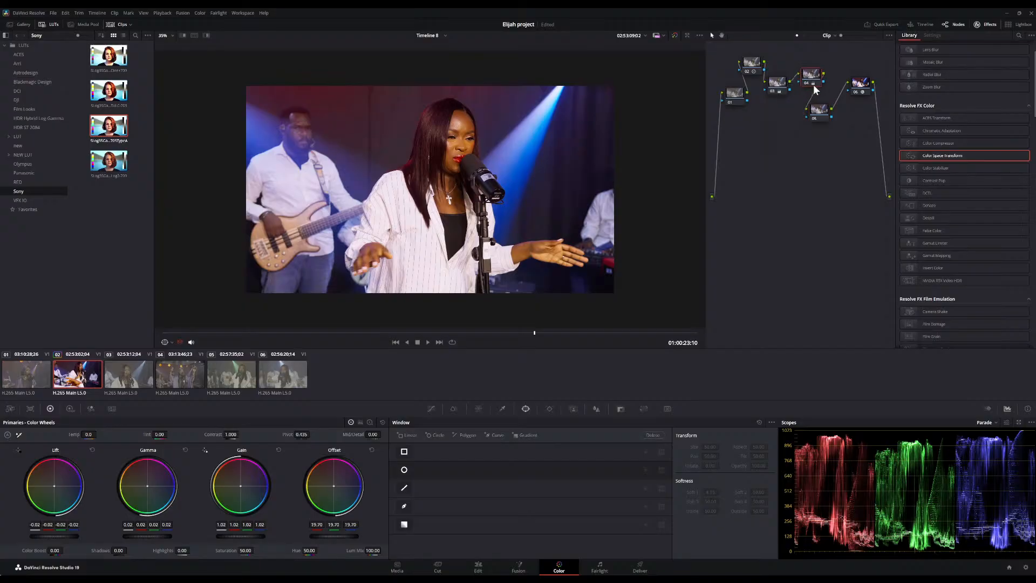
left_click_drag(820, 116, 787, 145)
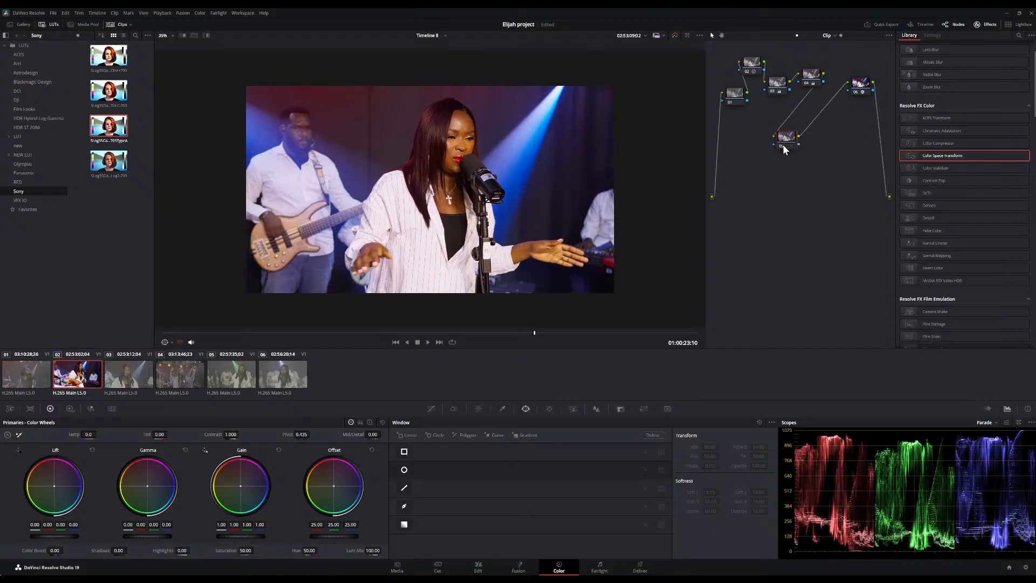
scroll(531, 167, "down", 2)
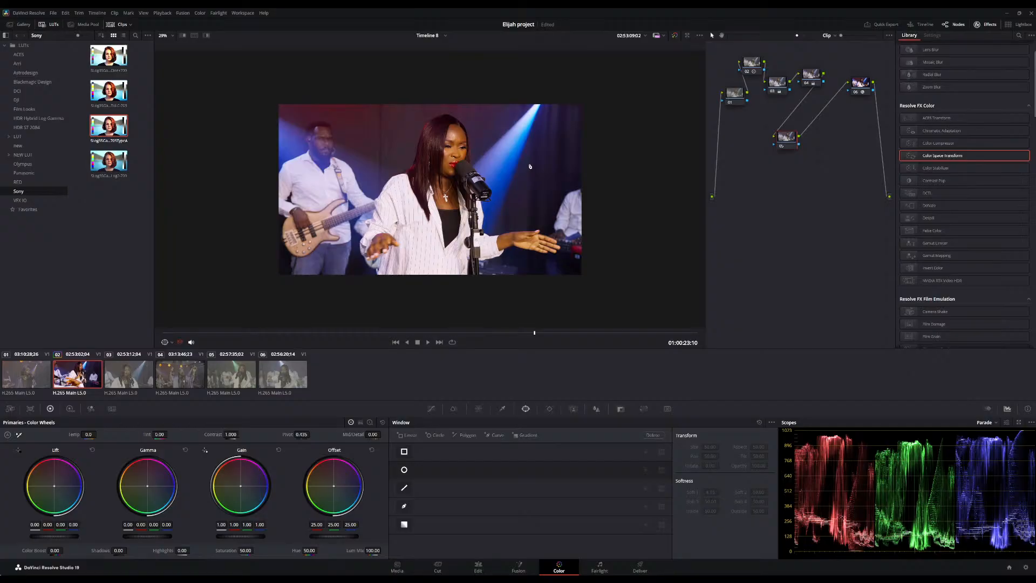
Select the upper chain's nodes and zoom the viewer to review the grade
left_click(772, 86)
left_click(754, 61)
scroll(462, 206, "down", 3)
scroll(462, 206, "up", 8)
scroll(462, 206, "down", 1)
scroll(590, 146, "down", 1)
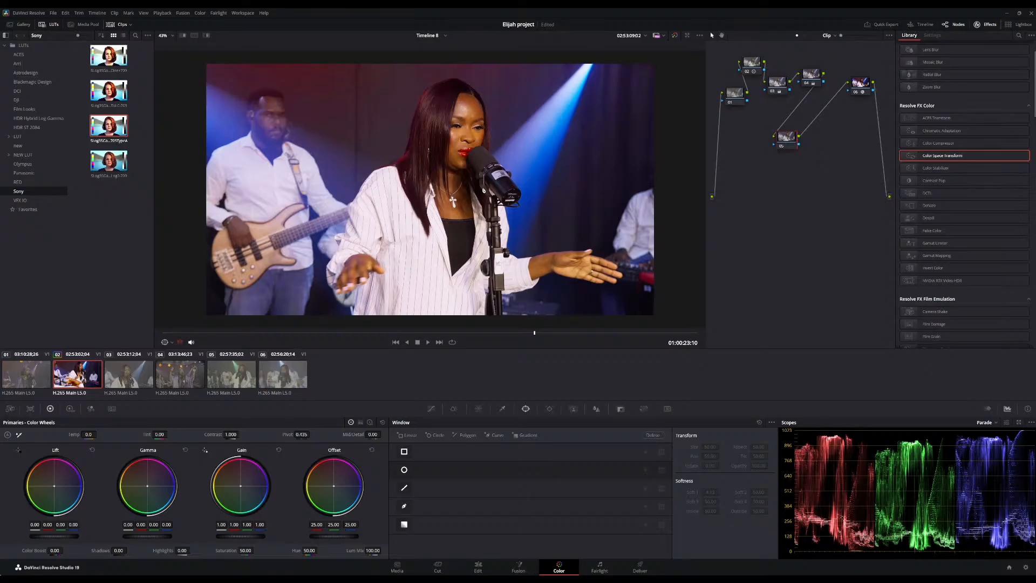
Move a node lower in the graph and add a serial node plus a parallel node after it
scroll(387, 118, "down", 2)
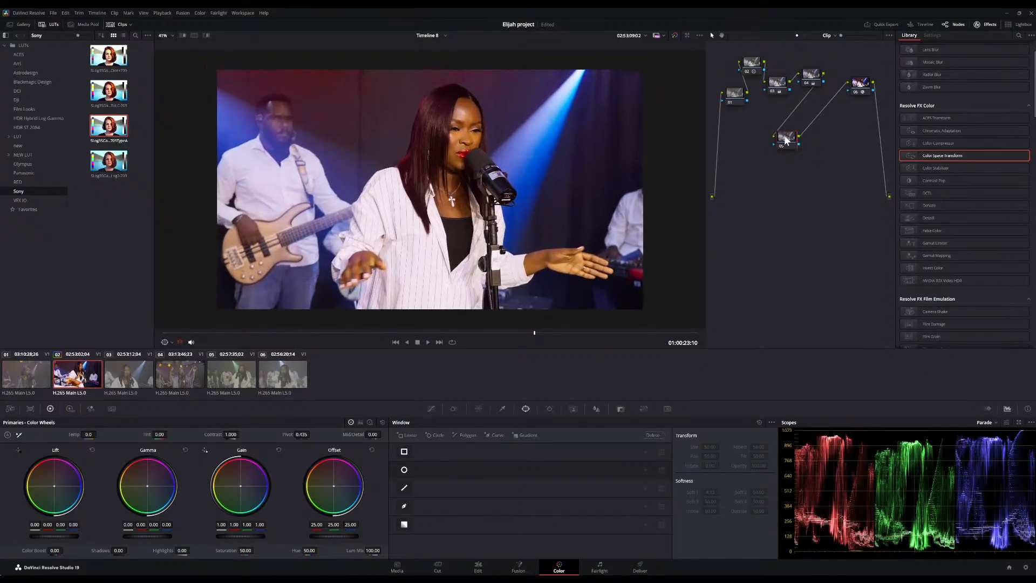
left_click_drag(788, 139, 752, 156)
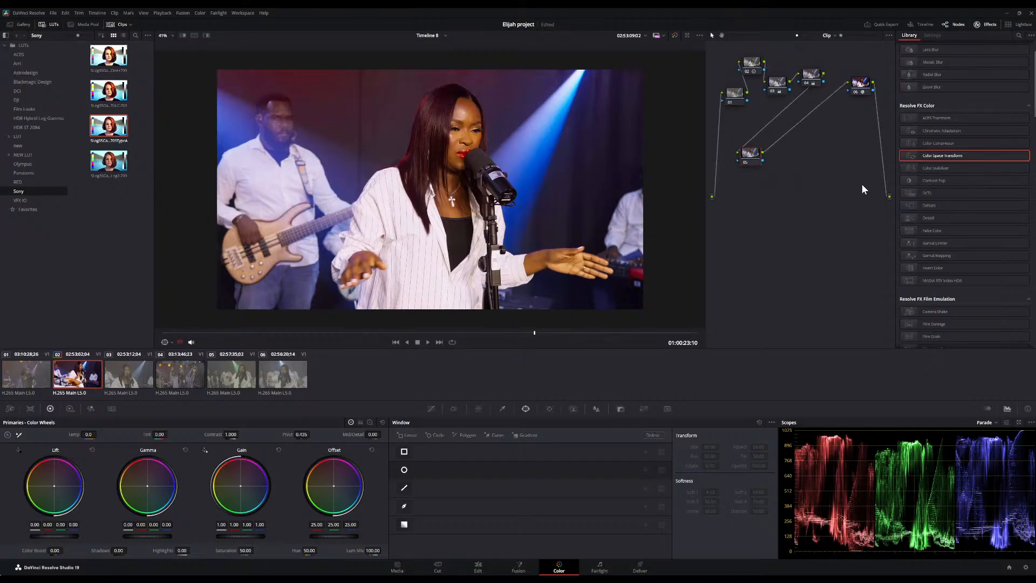
key("alt+s")
key("alt+p")
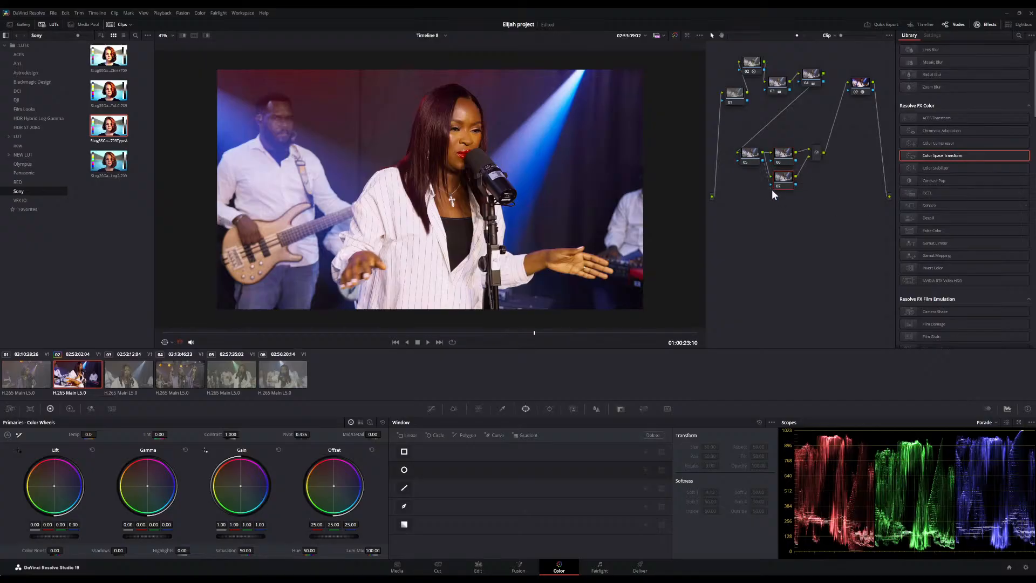
Select the first node of the lower chain and bypass the grade off and on to compare
left_click(749, 156)
left_click(675, 36)
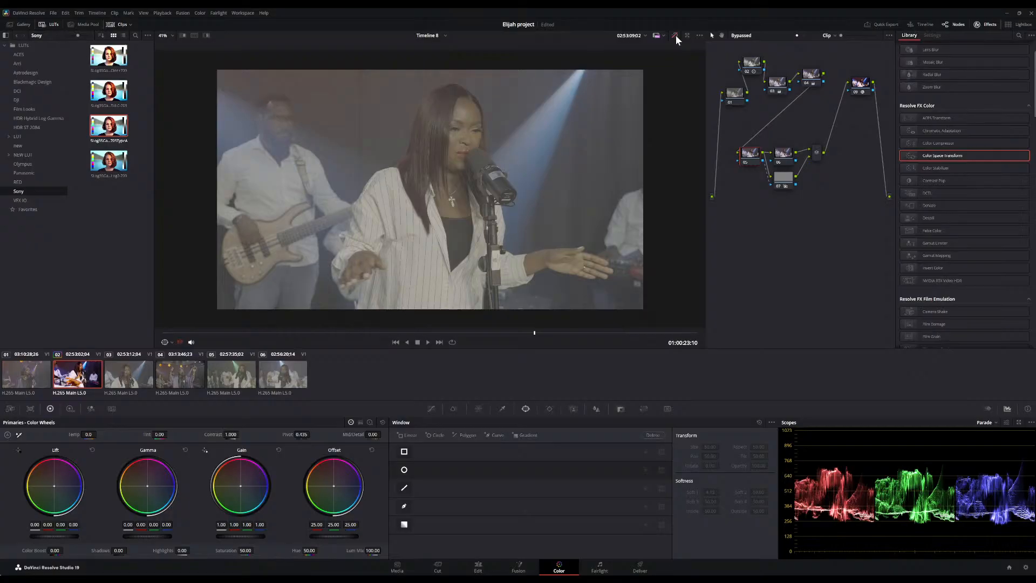
left_click(675, 36)
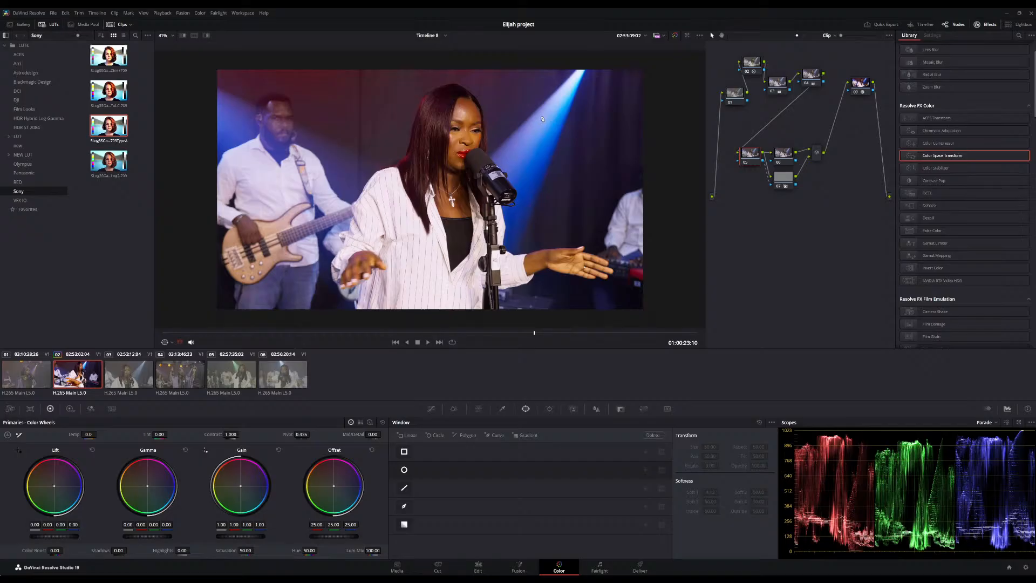
Qualify the singer's skin by sampling her face, drawing a 3D qualifier stroke on her forehead, and highlighting the matte
left_click(502, 409)
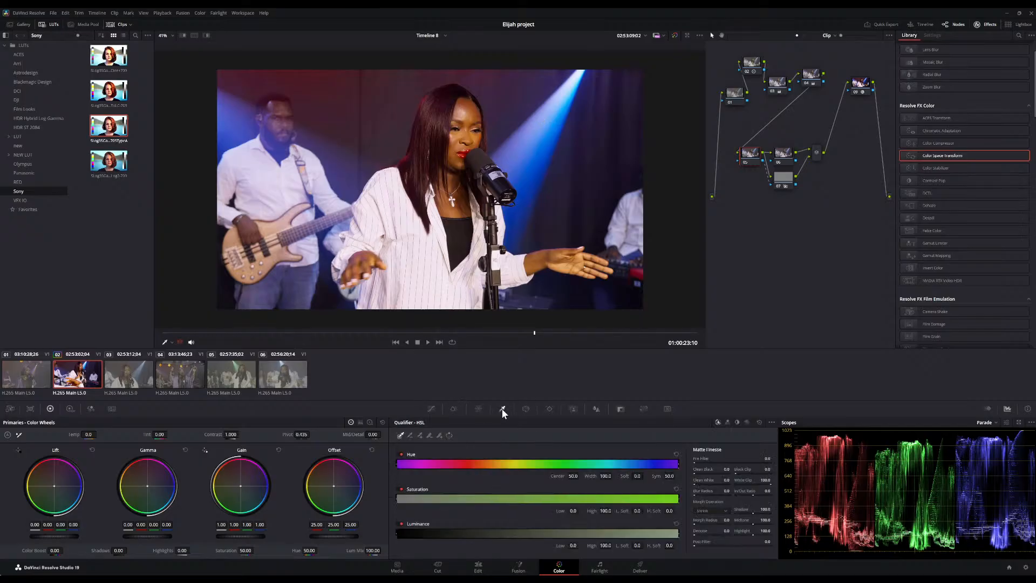
left_click(473, 110)
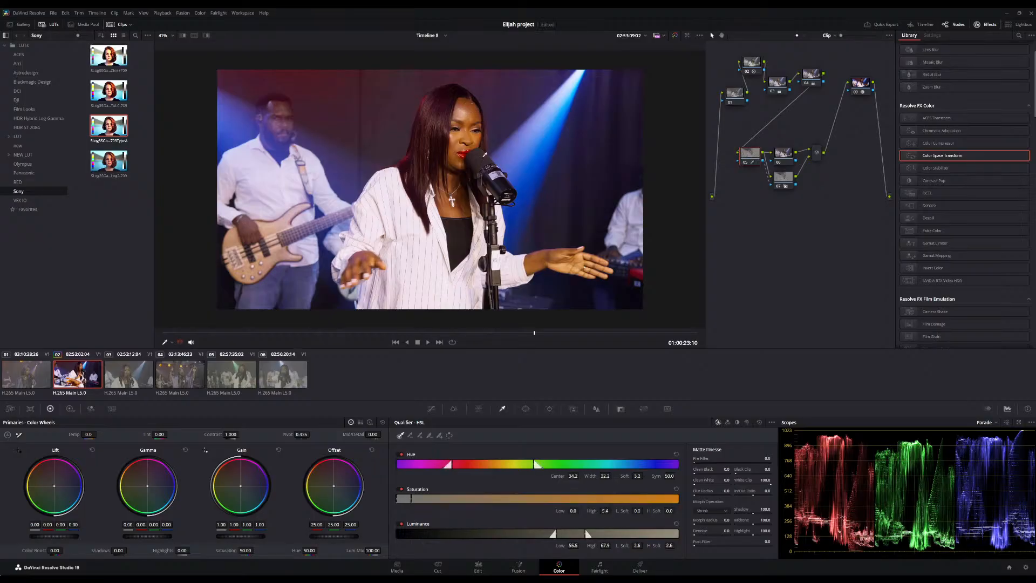
left_click(463, 101)
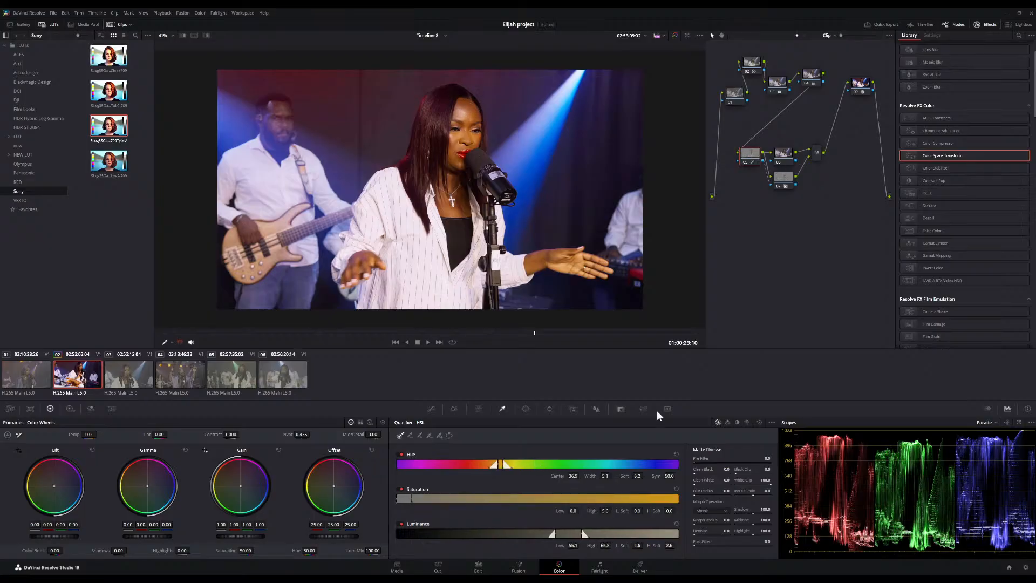
left_click(746, 423)
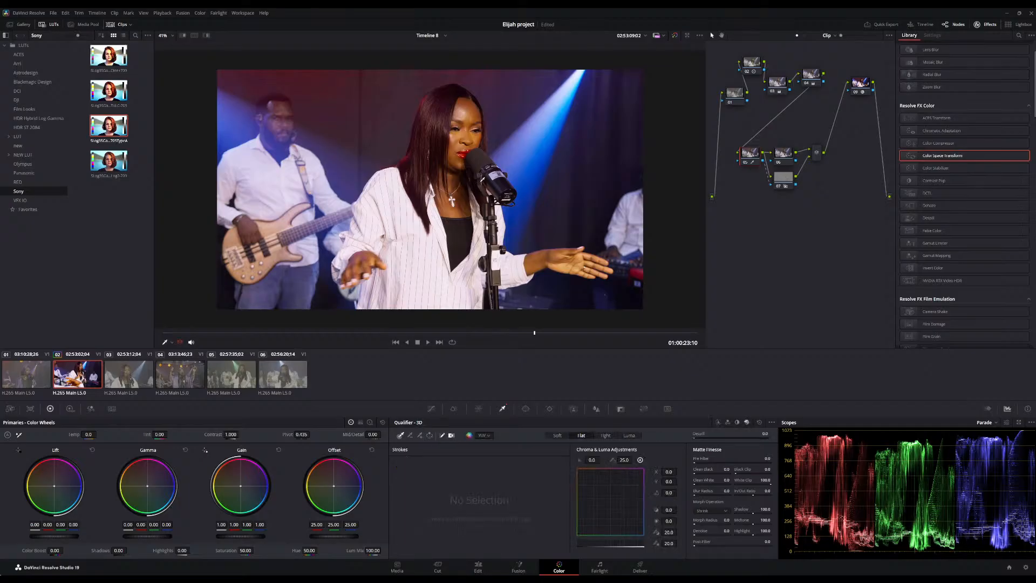
left_click_drag(466, 106, 473, 123)
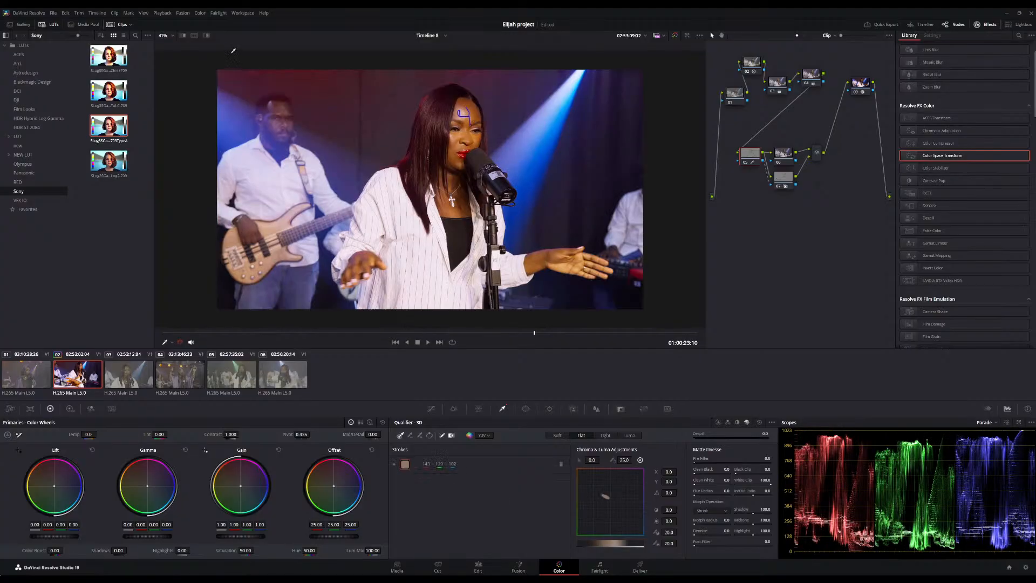
left_click(208, 34)
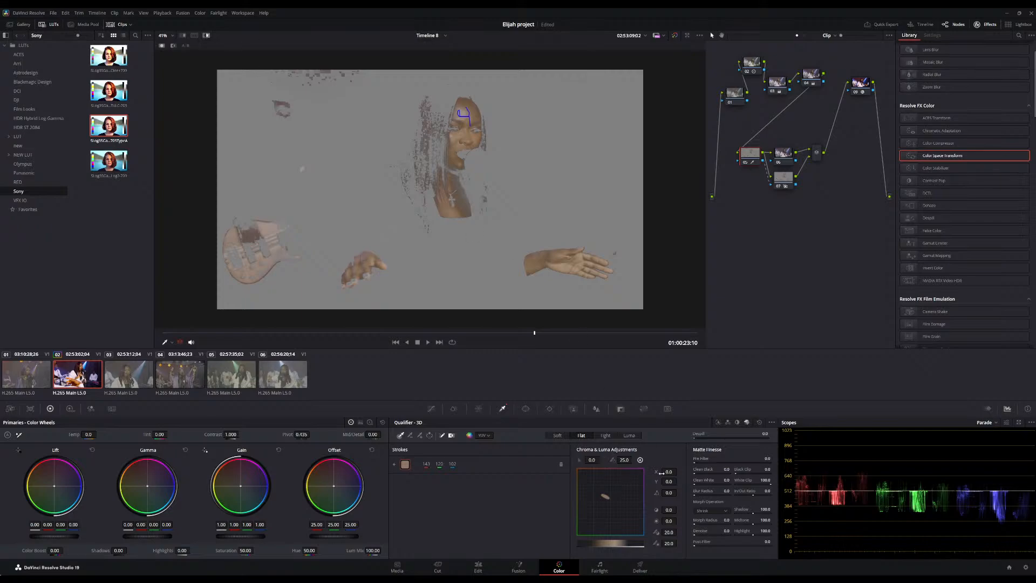
Refine the 3D qualifier's chroma and luma adjustments to 0.1, 1.3, -3.5, 7.4 and 32.6
left_click_drag(670, 473, 662, 472)
left_click_drag(669, 471, 679, 492)
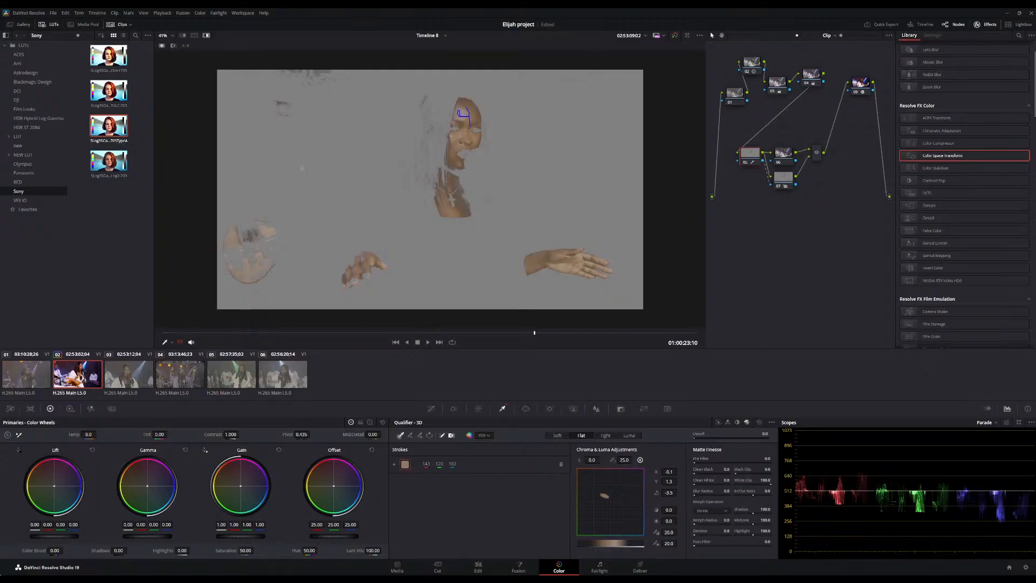
left_click_drag(601, 459, 635, 459)
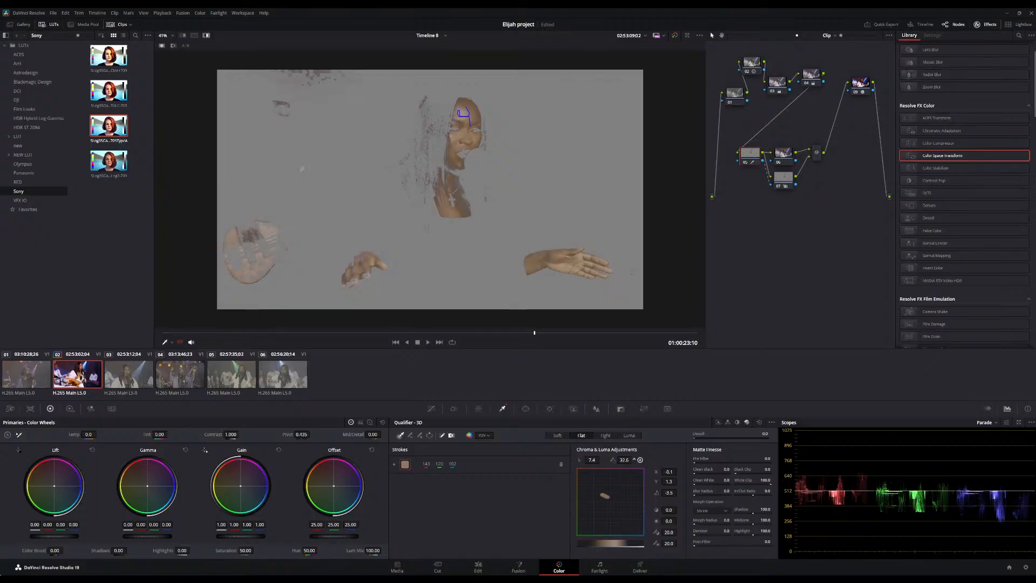
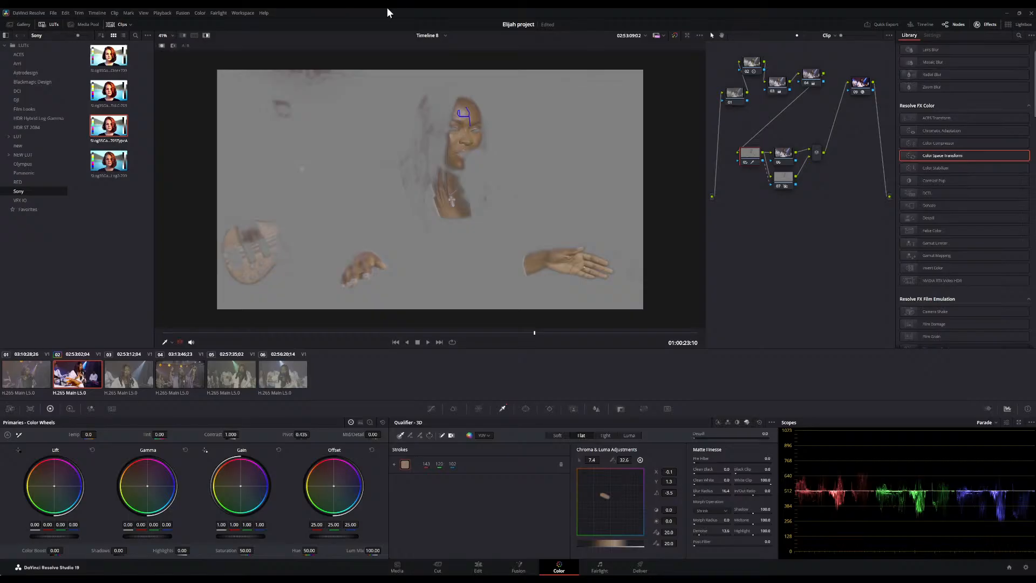
Refine the qualified skin node by lowering saturation to about 40.8 and mid detail to -17, nudging the midtone wheel slightly
left_click(205, 35)
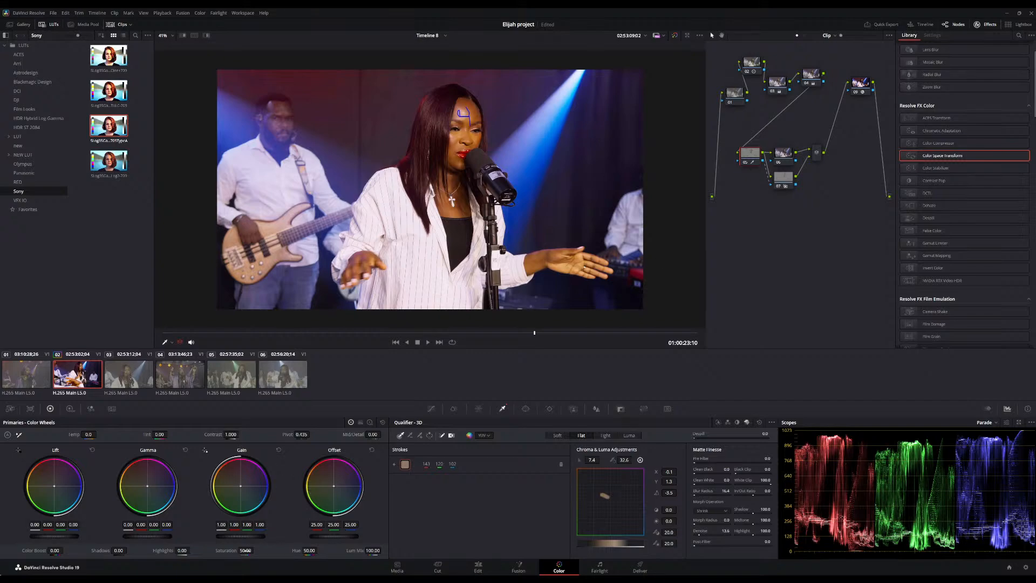
left_click_drag(246, 550, 239, 551)
left_click_drag(231, 433, 241, 434)
key("ctrl+s")
left_click_drag(373, 435, 362, 435)
left_click(370, 422)
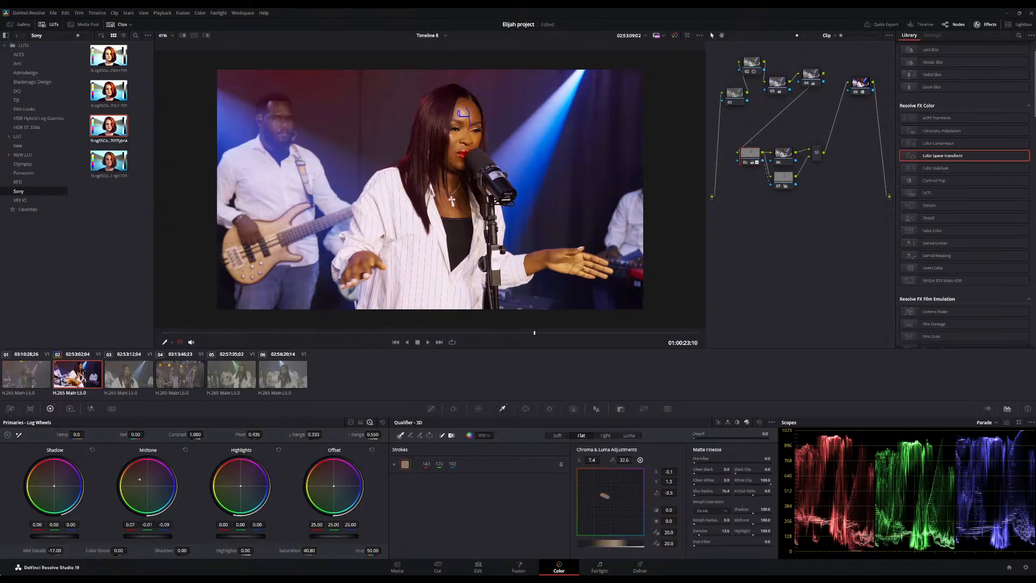
left_click_drag(140, 479, 140, 480)
Select the next node in the lower chain and shift its Offset wheel toward blue, about 17.85, 26.81, 27.83
left_click(783, 155)
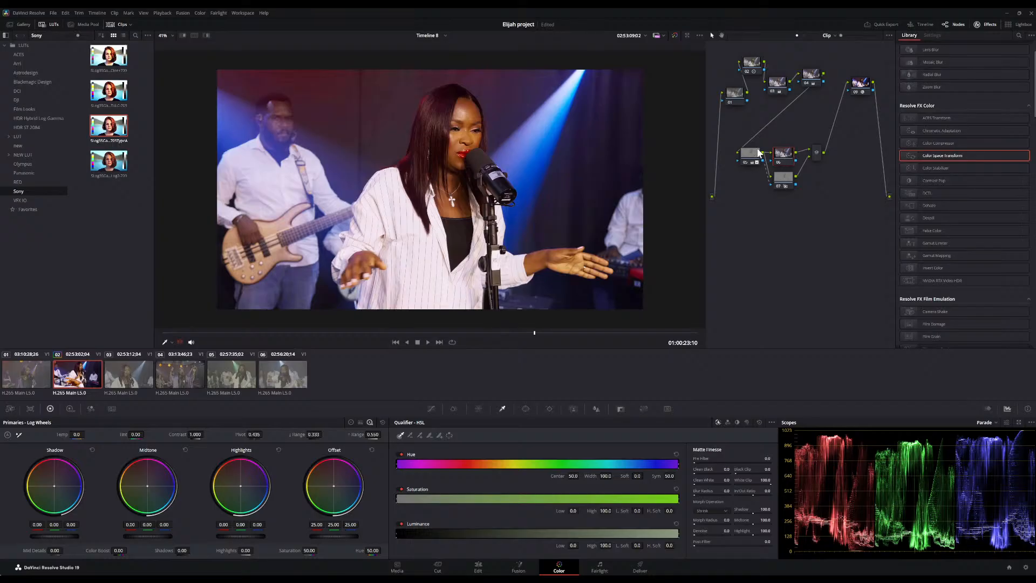
left_click(206, 35)
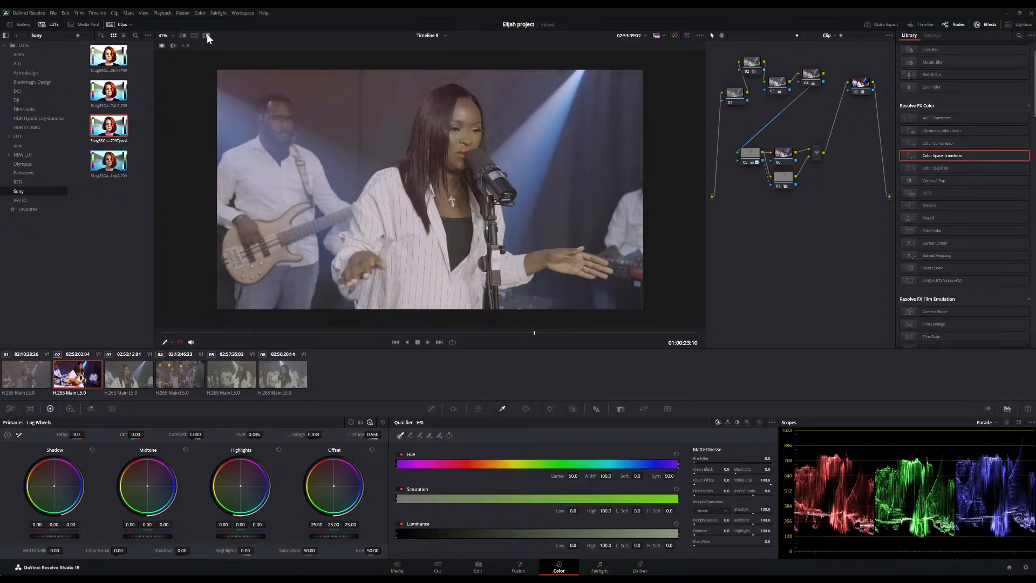
left_click(207, 36)
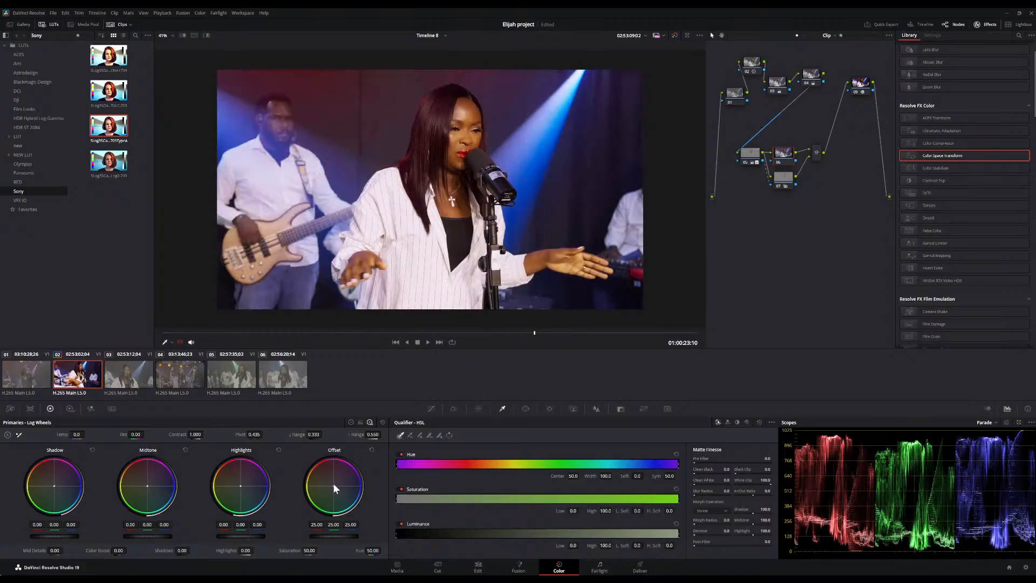
left_click_drag(333, 487, 334, 487)
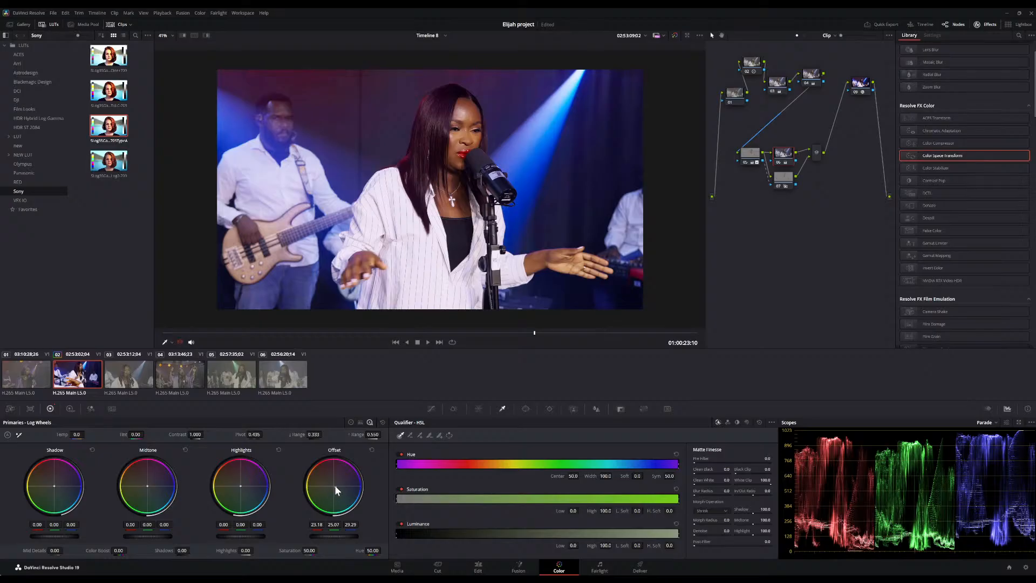
left_click_drag(335, 486, 337, 487)
left_click_drag(336, 487, 335, 487)
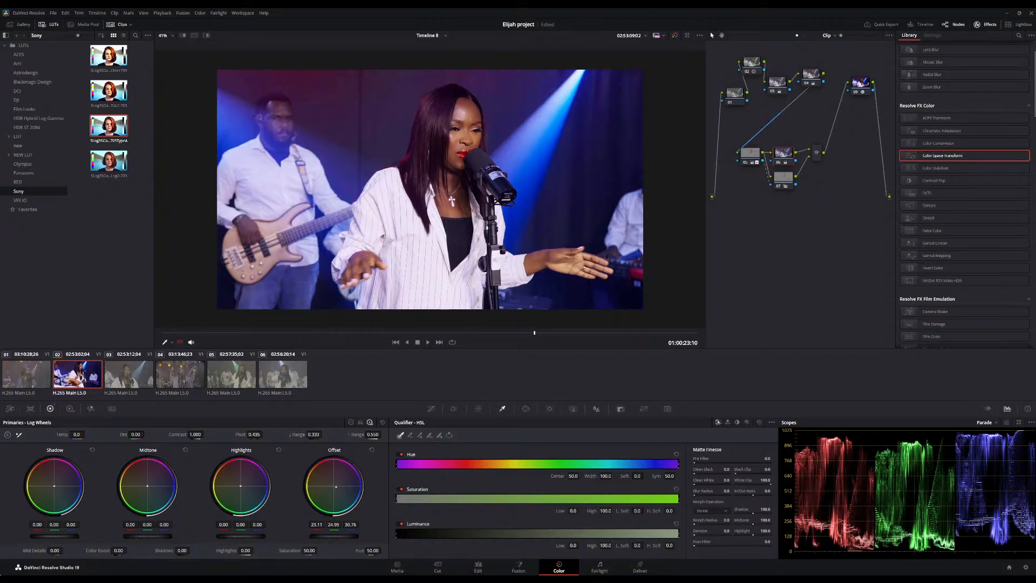
left_click_drag(336, 486, 335, 489)
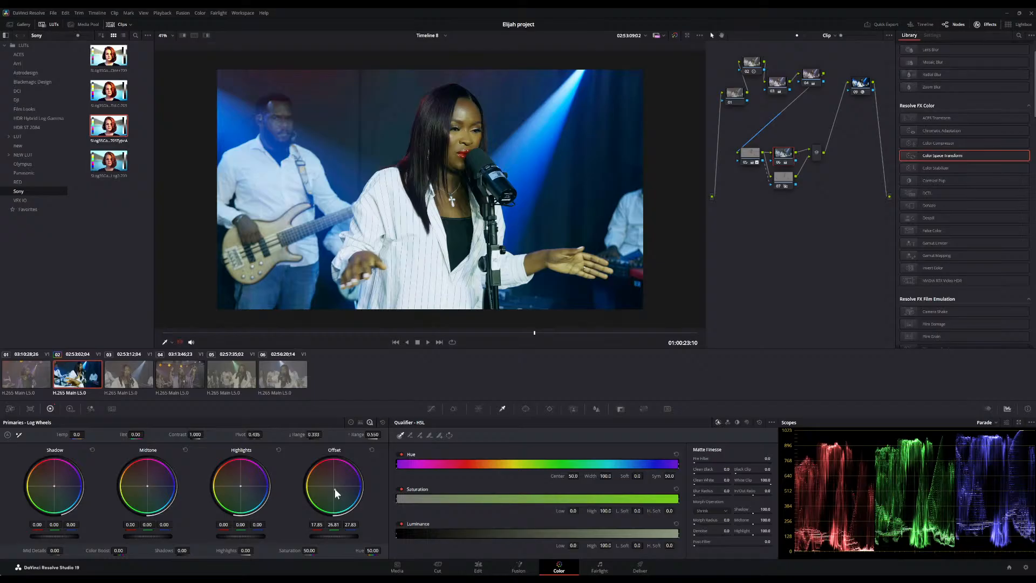
Open the Edit page and preview the joyzumah24 clip in the source viewer, playing and zooming it
left_click(475, 569)
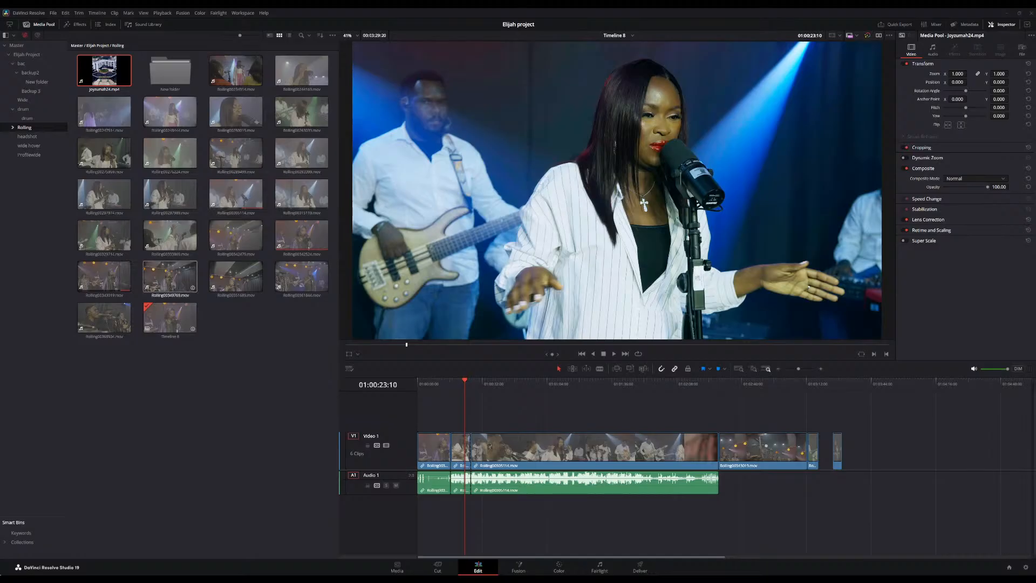
double_click(113, 63)
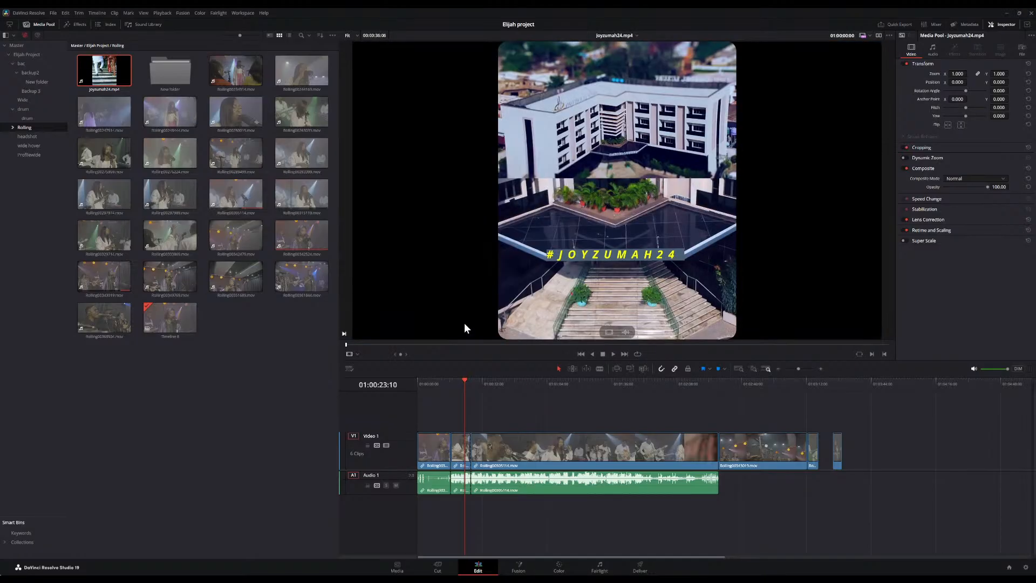
key("space")
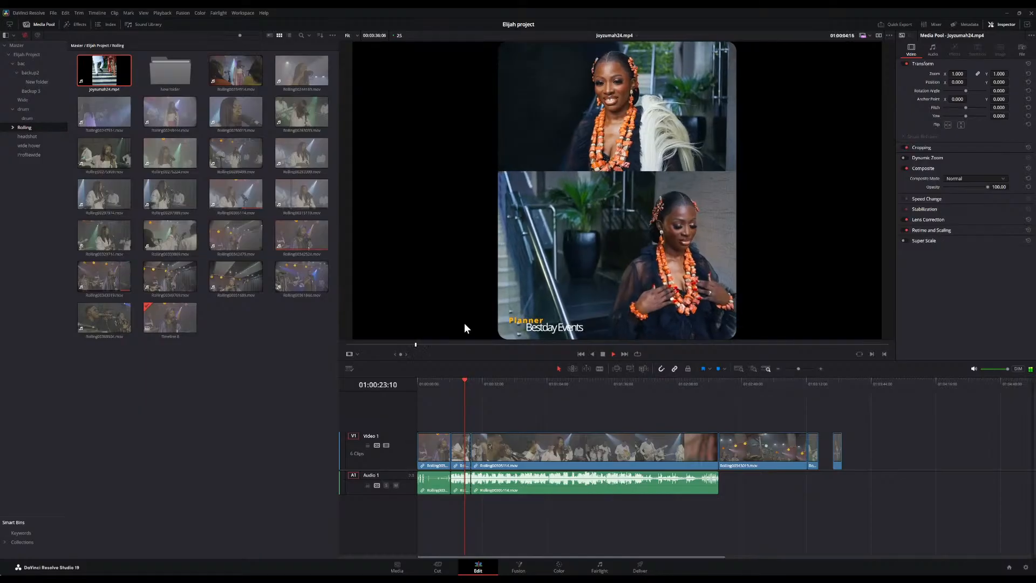
key("space")
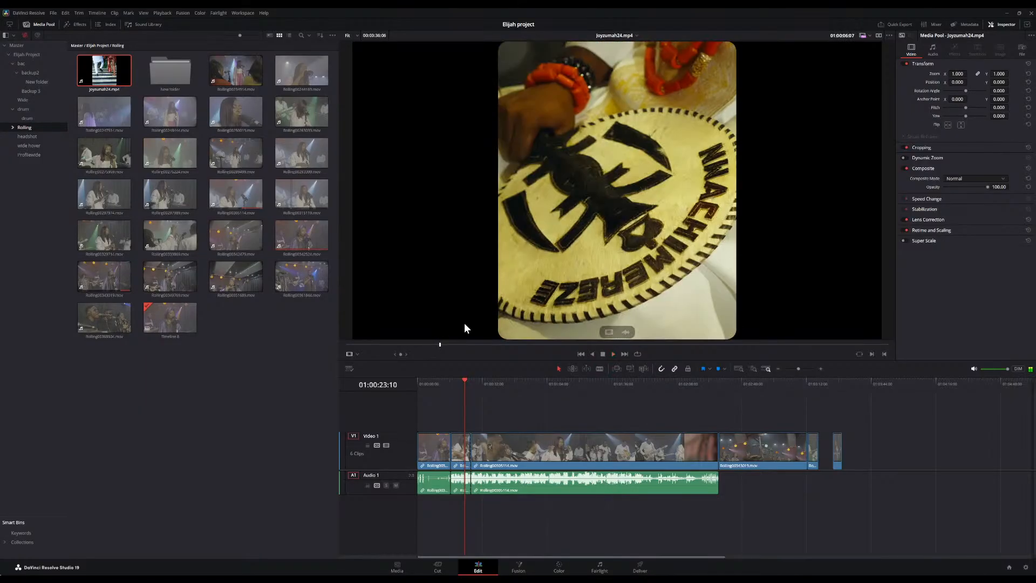
left_click_drag(425, 343, 404, 345)
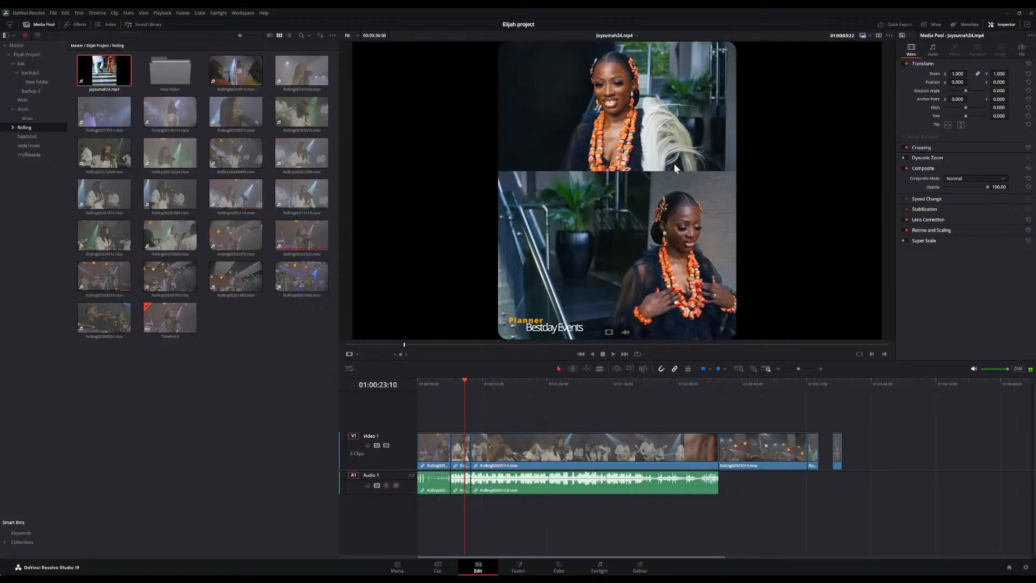
scroll(675, 163, "up", 3)
scroll(674, 163, "down", 3)
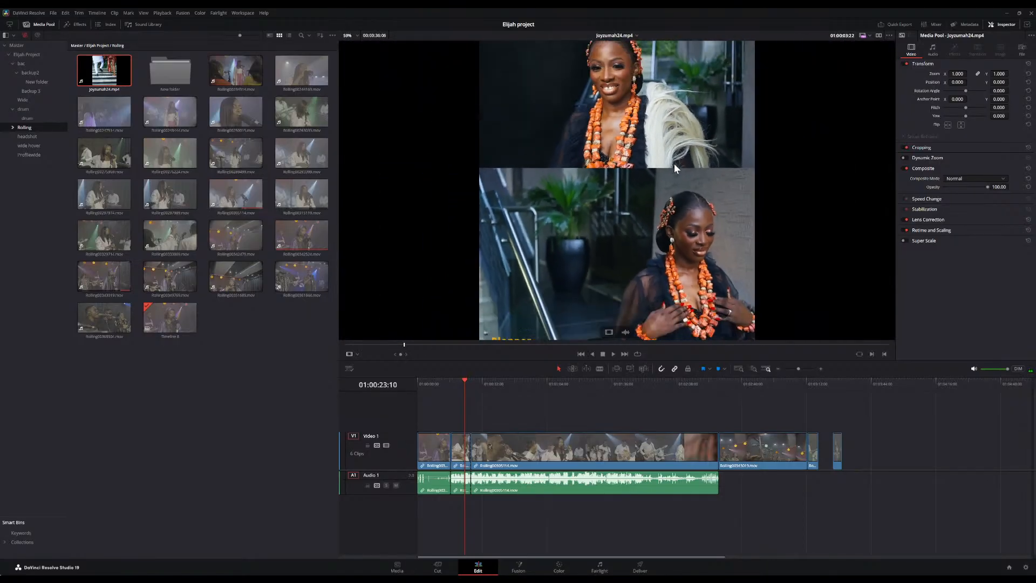
scroll(675, 163, "up", 1)
scroll(675, 163, "down", 1)
scroll(675, 163, "down", 1)
scroll(674, 163, "down", 1)
scroll(675, 164, "up", 3)
scroll(674, 164, "down", 2)
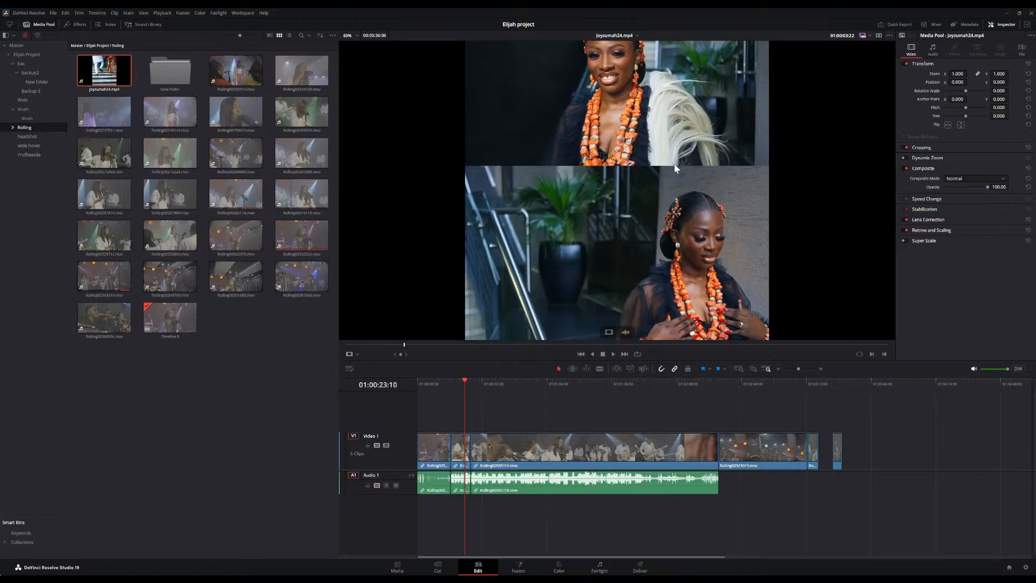
key("space")
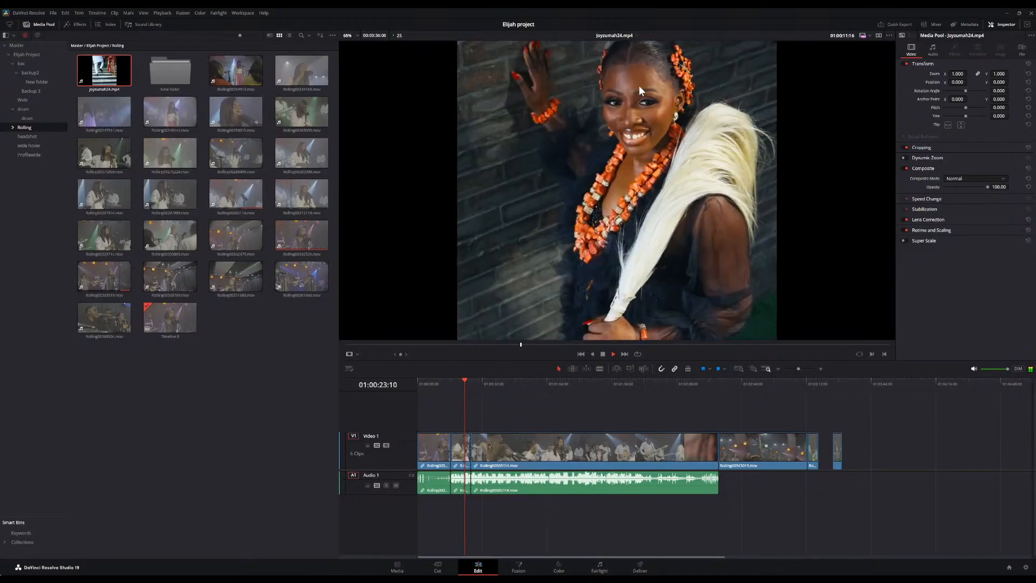
scroll(640, 89, "down", 2)
scroll(639, 86, "up", 2)
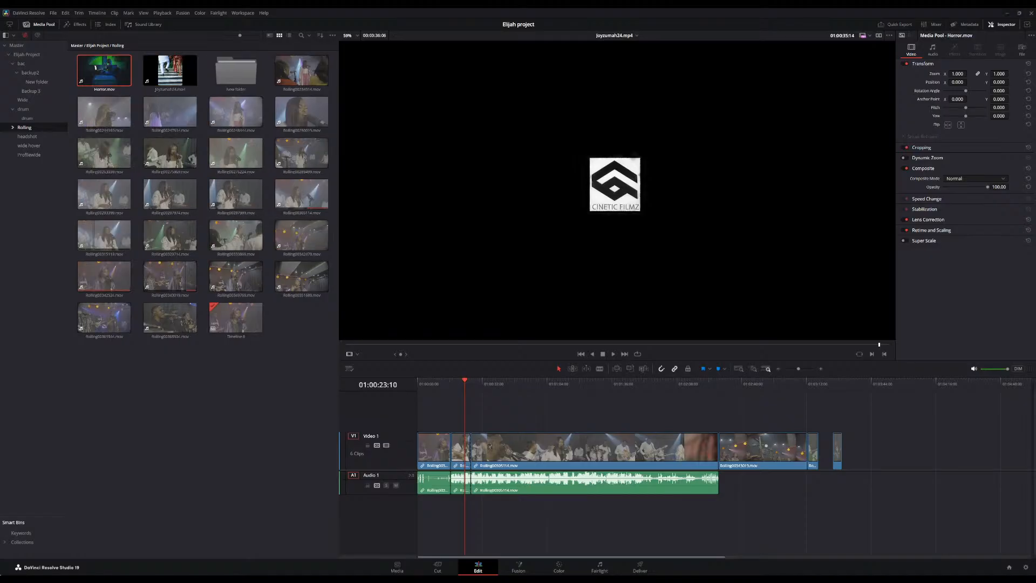
Preview the Horror.mov clip in the source viewer from its start
left_click(91, 77)
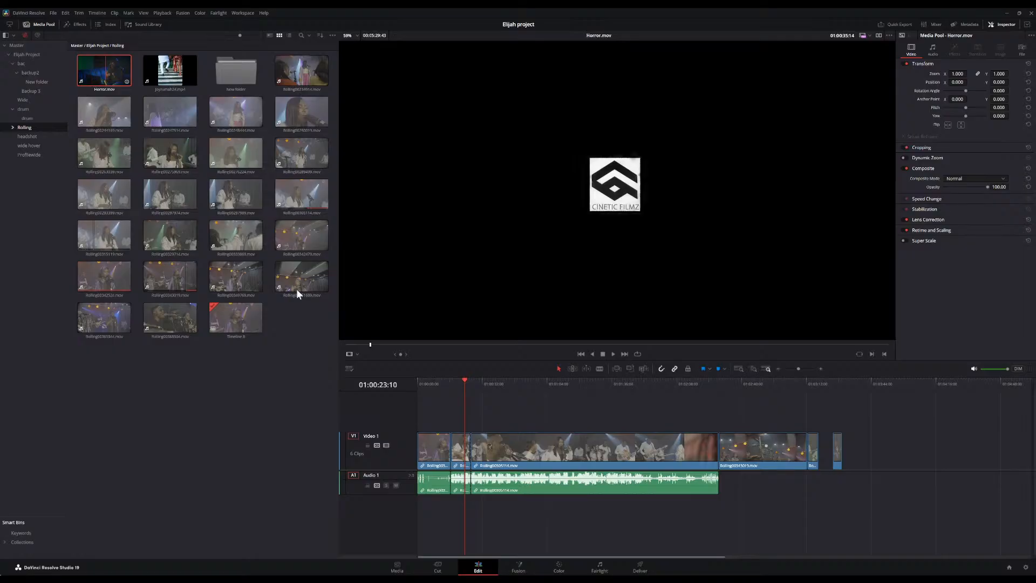
left_click(366, 346)
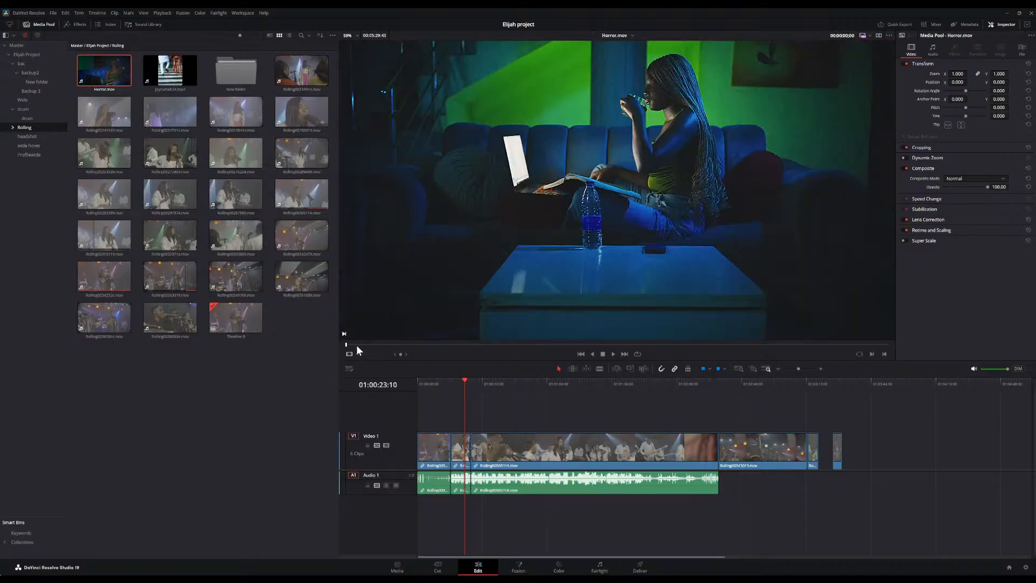
key("space")
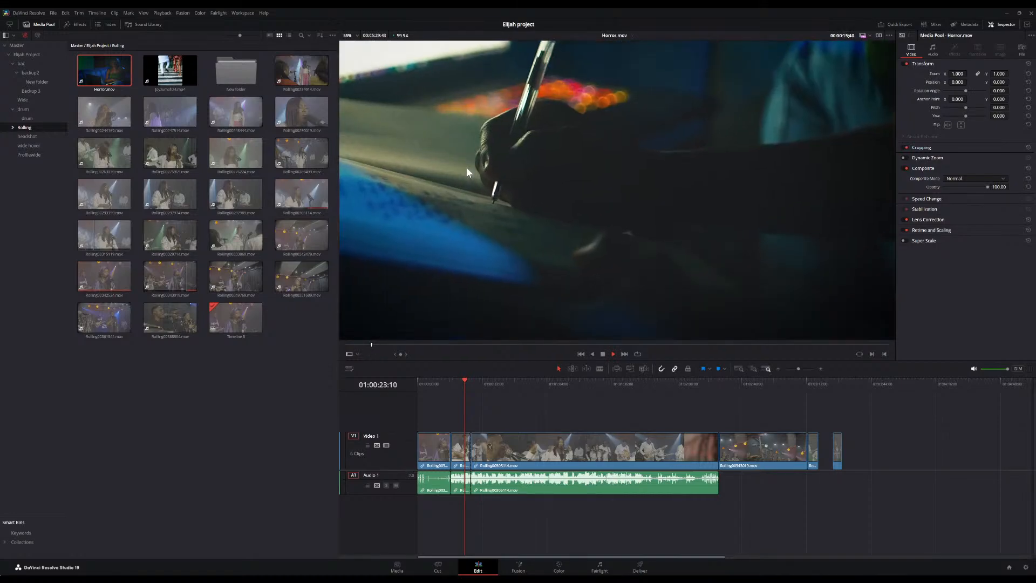
scroll(467, 166, "down", 2)
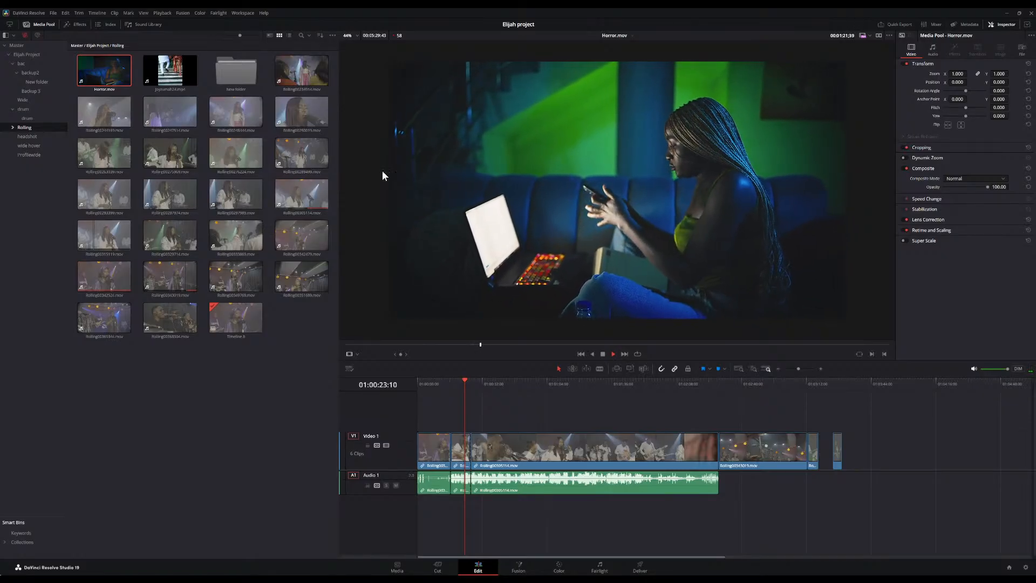
left_click(183, 452)
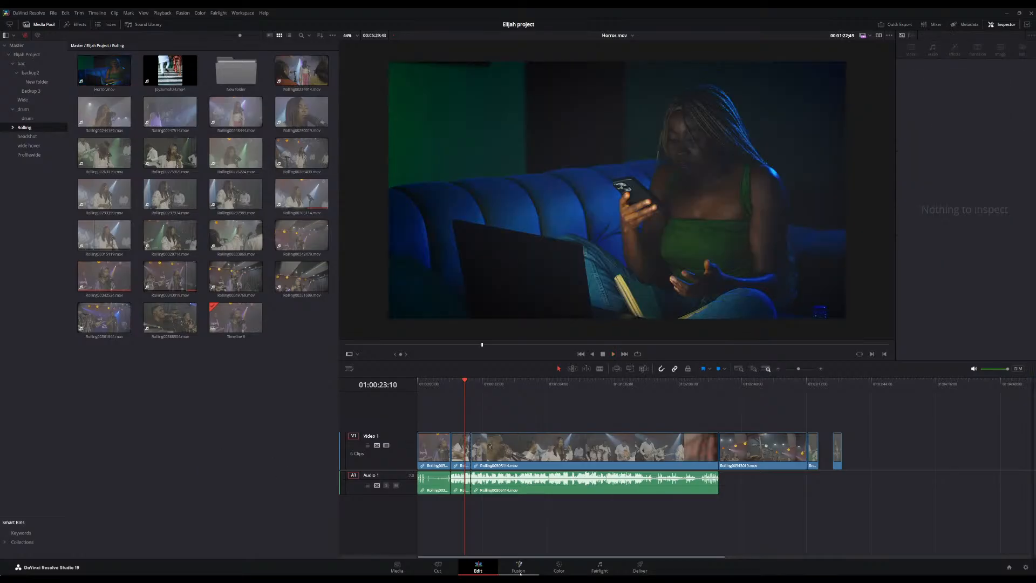
Return to the Color page, reset the node's Offset and push it toward blue to about 21.72, 25.38, 30.52
left_click(559, 567)
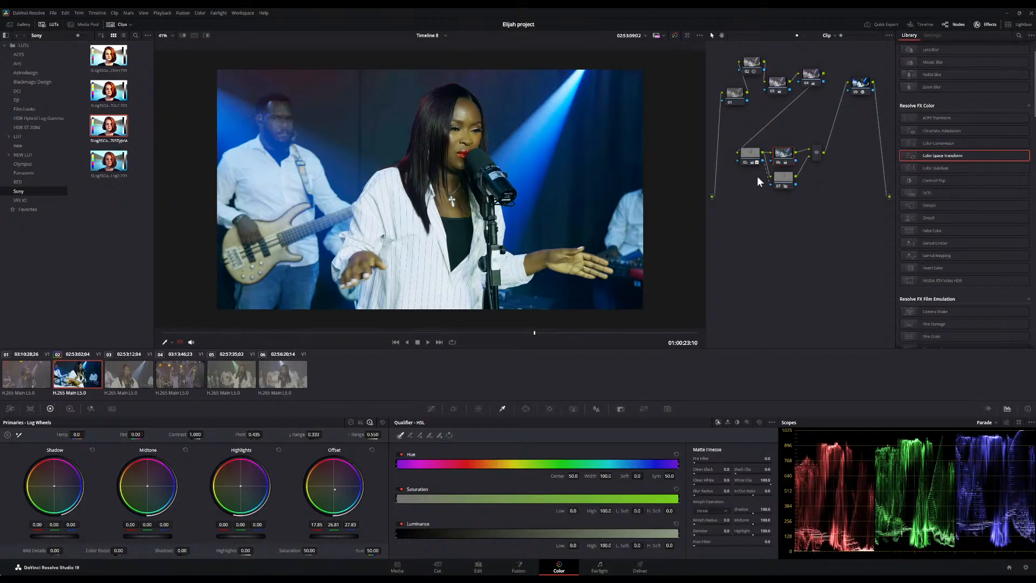
double_click(332, 487)
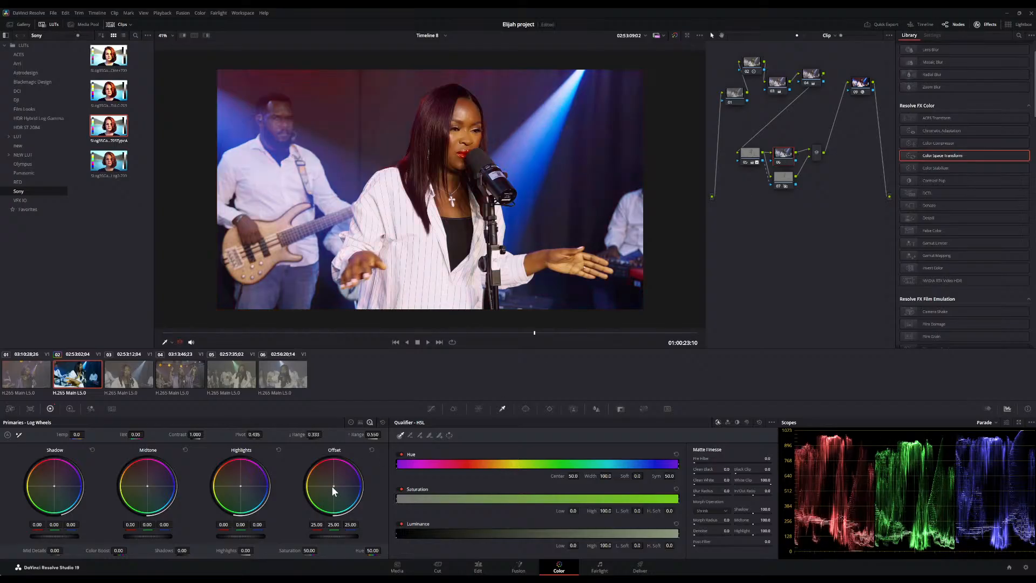
left_click_drag(334, 486, 336, 488)
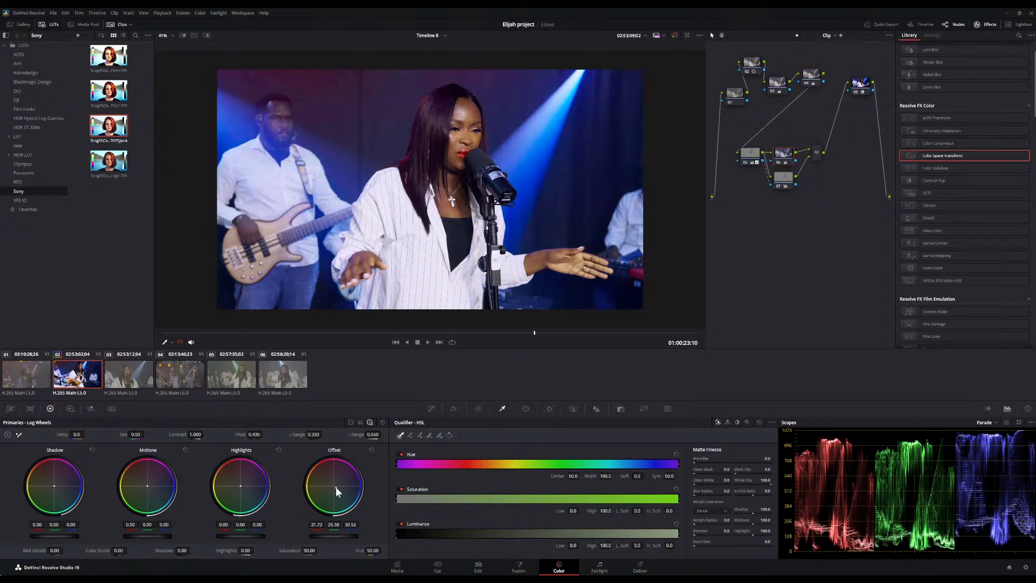
Toggle bypassing all grades on and off to compare the graded and ungraded image
left_click(676, 36)
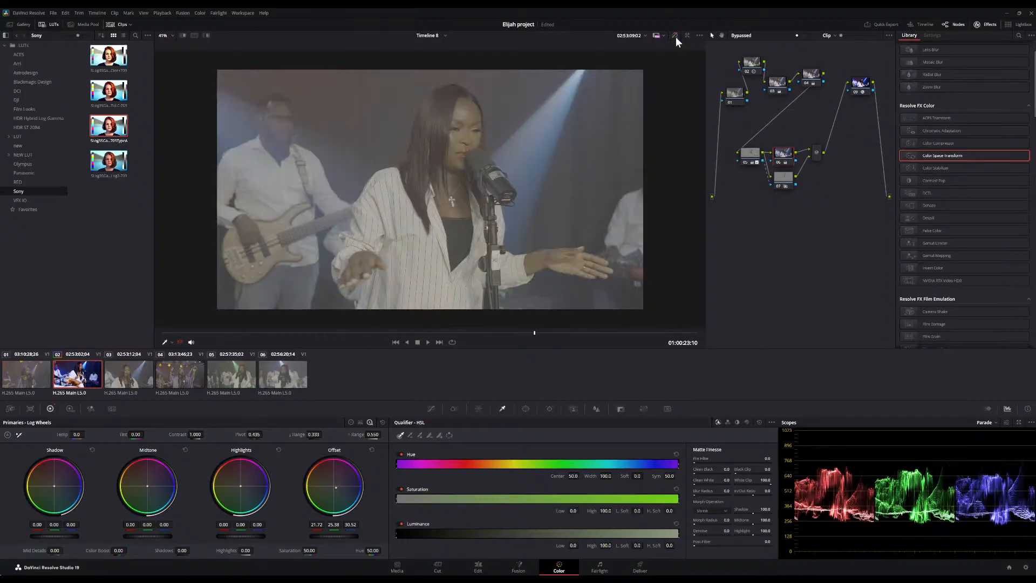
left_click(676, 36)
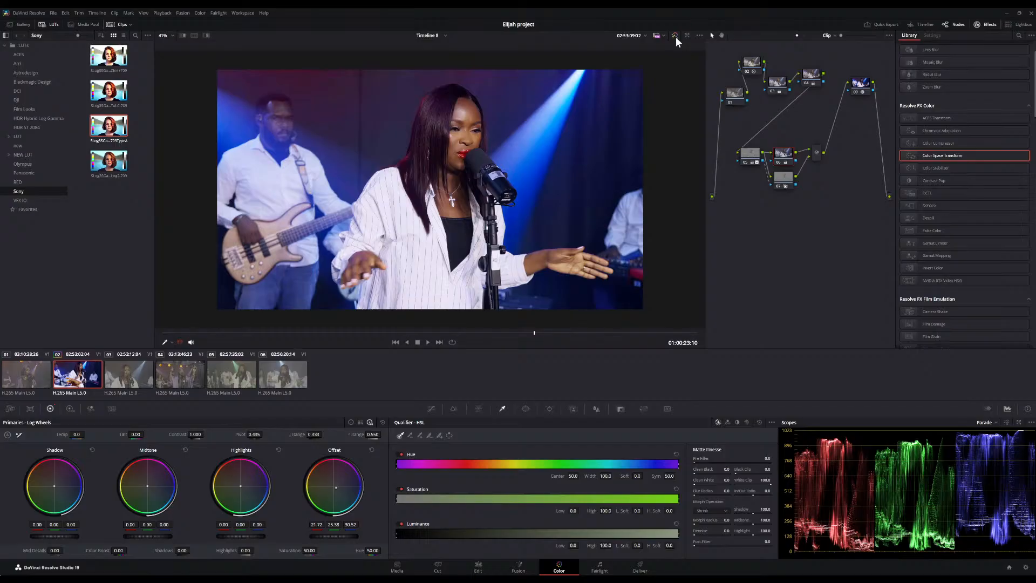
left_click(676, 37)
left_click(676, 36)
left_click(676, 36)
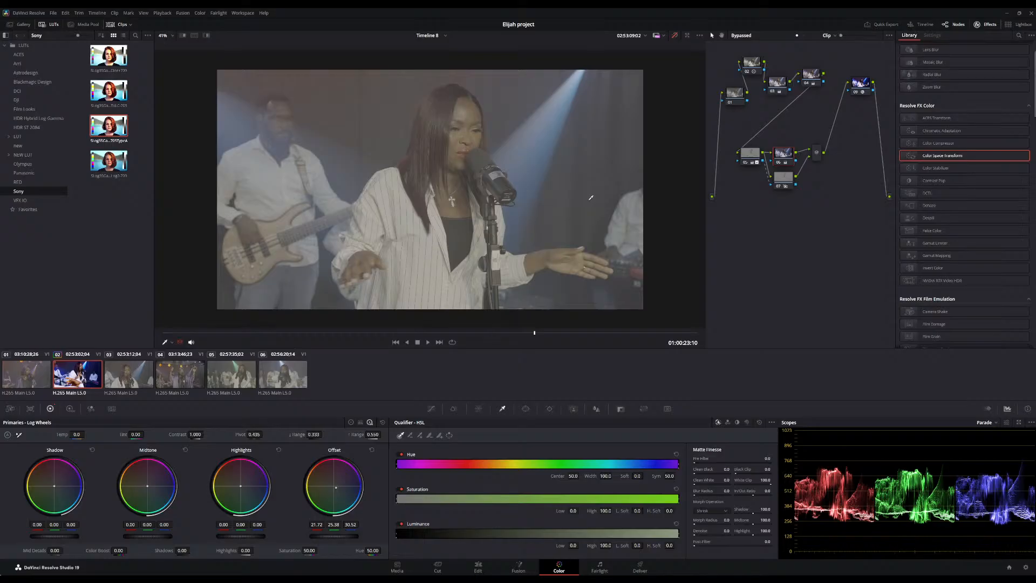
left_click(674, 34)
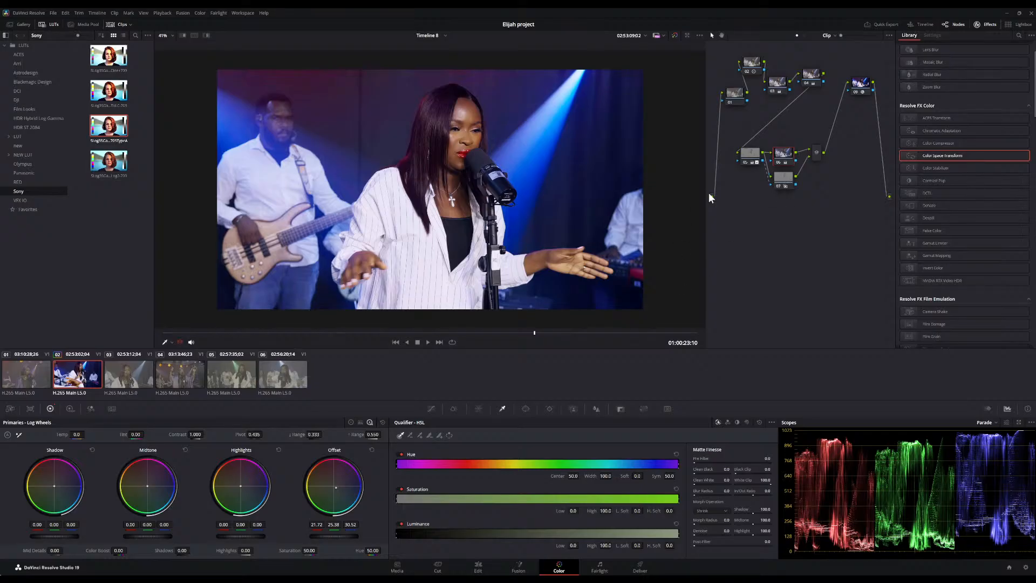
Move the S-Log3 to Rec.709 Color Space Transform node to the end of the node tree, after the mixer
scroll(613, 182, "down", 2)
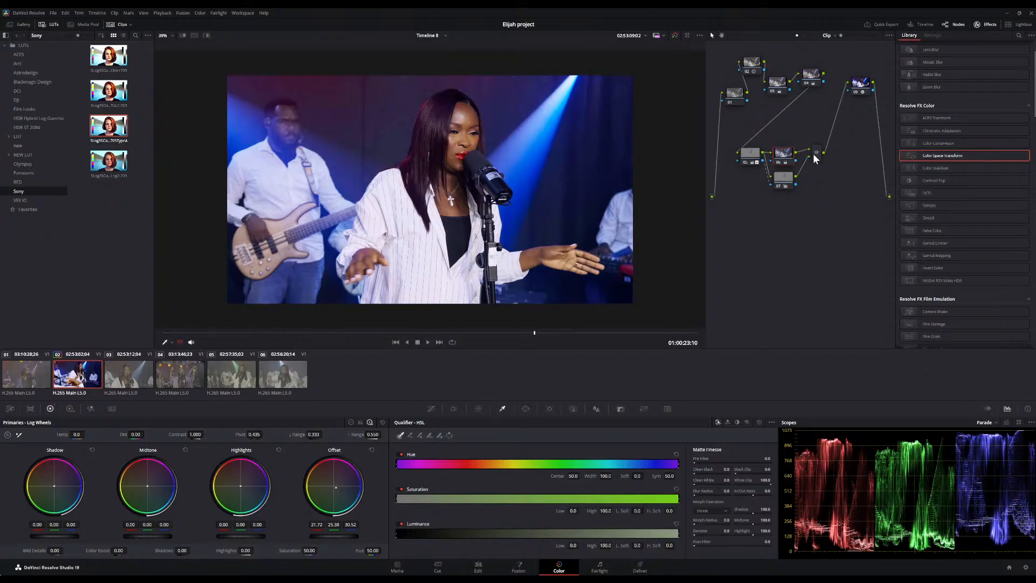
left_click(814, 154)
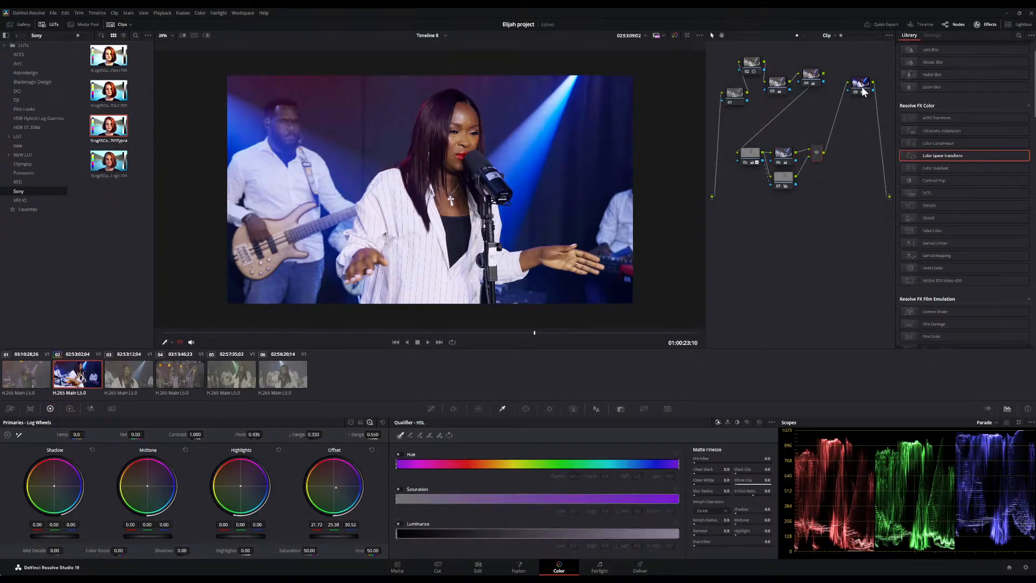
left_click_drag(862, 87, 738, 236)
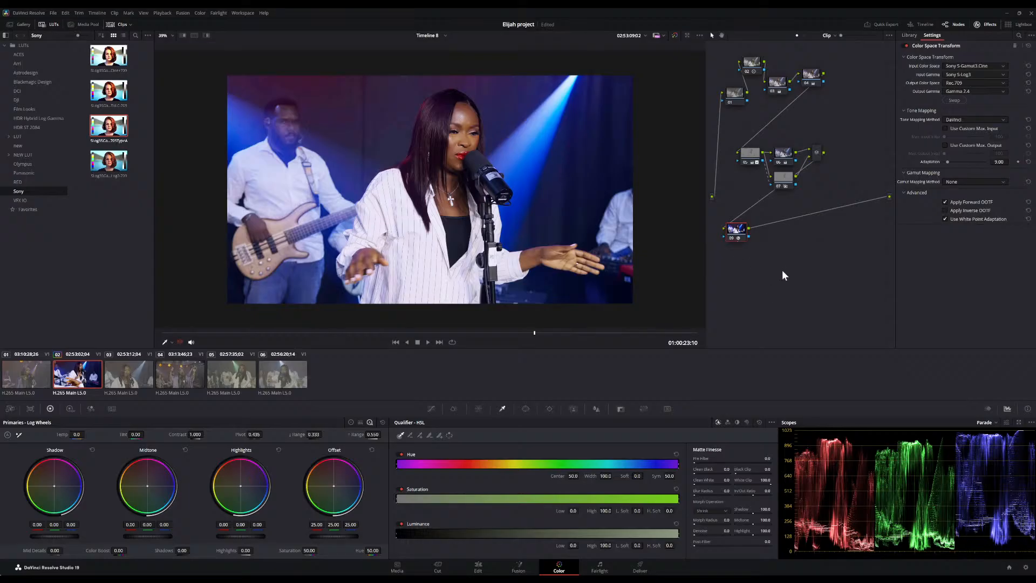
Add two serial nodes after the S-Log3 to Rec.709 Color Space Transform node and save the project
key("alt+s")
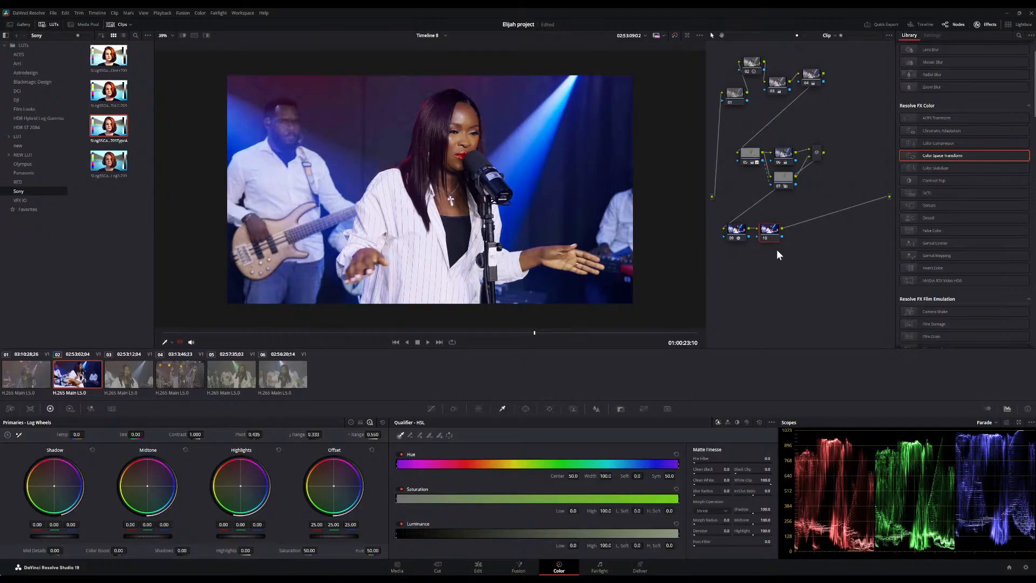
key("ctrl+s")
key("alt+s")
Give the first new node a Color Space Transform from Rec.709 Gamma 2.4 to Rec.709 Sony S-Log3 with Apply Inverse OOTF
left_click(769, 234)
left_click_drag(775, 238, 774, 239)
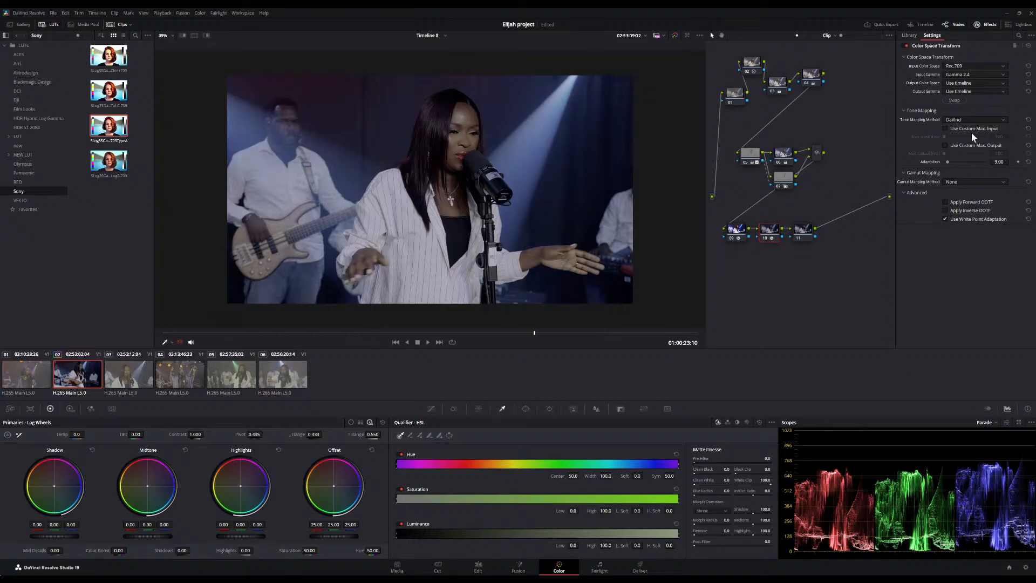
left_click(954, 157)
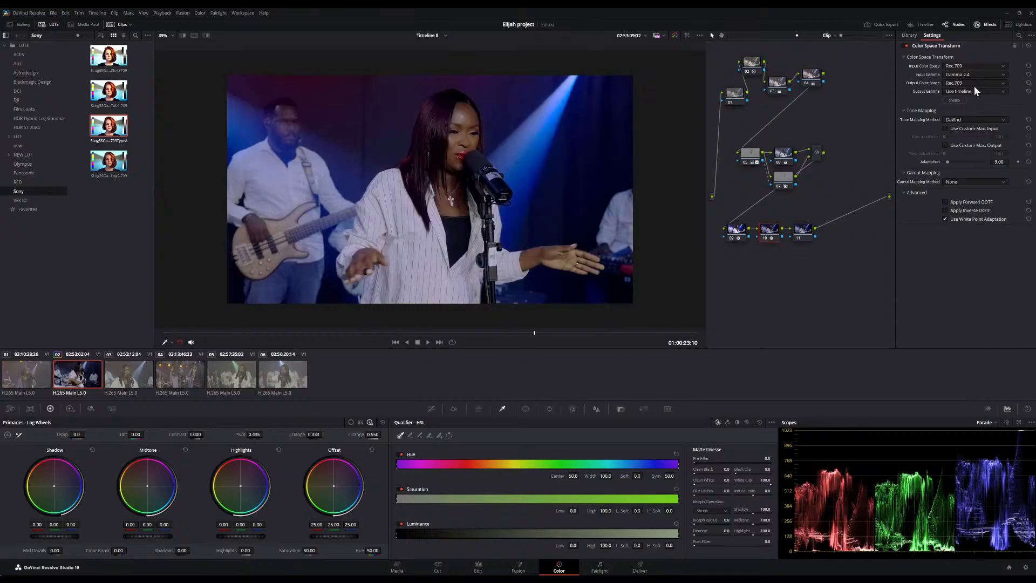
left_click(970, 146)
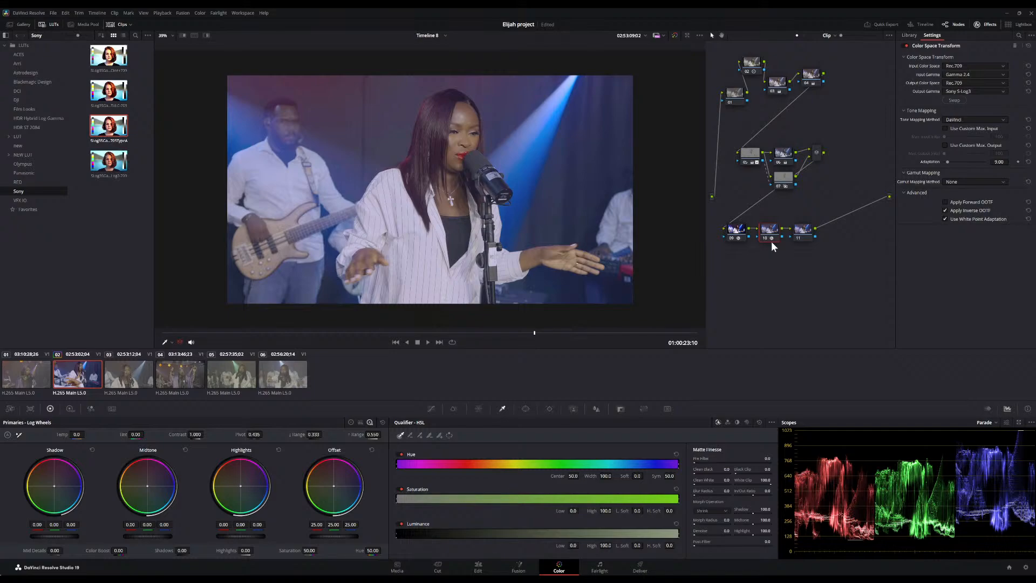
Apply the Rec709 Kodak 2383 D65 film look LUT from the Film Looks folder to the last new node
left_click(798, 229)
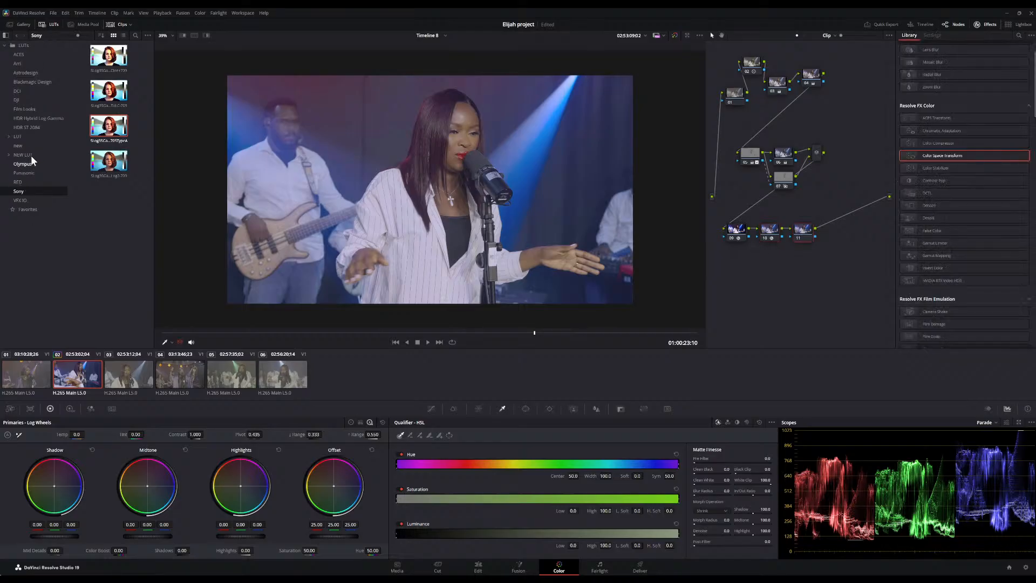
left_click(29, 140)
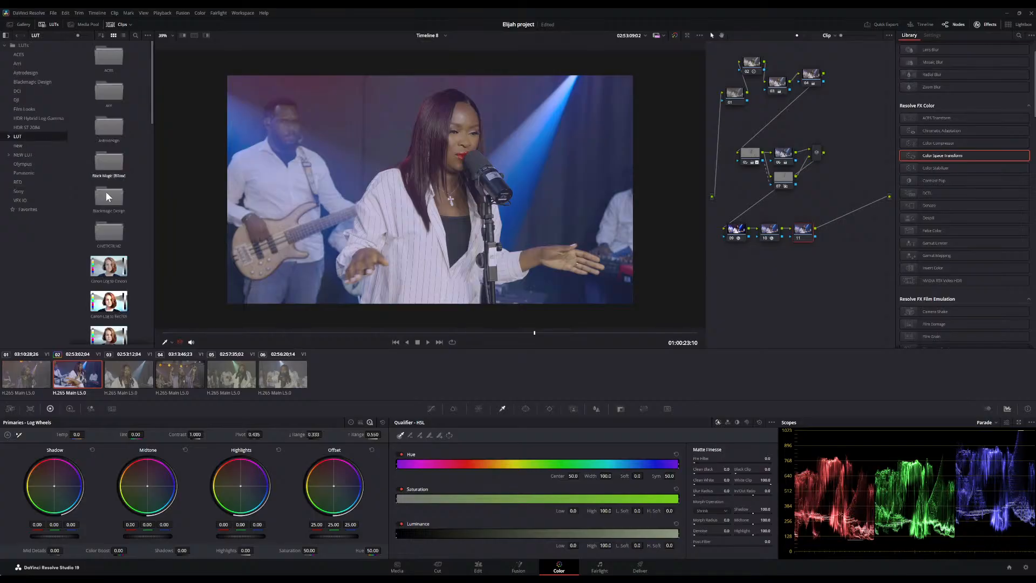
scroll(106, 192, "down", 5)
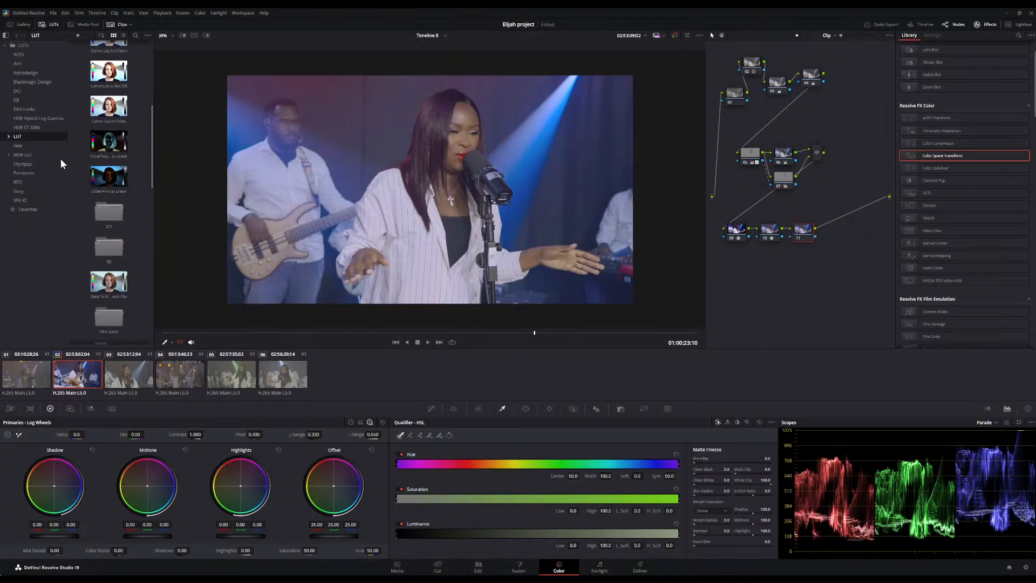
left_click(42, 108)
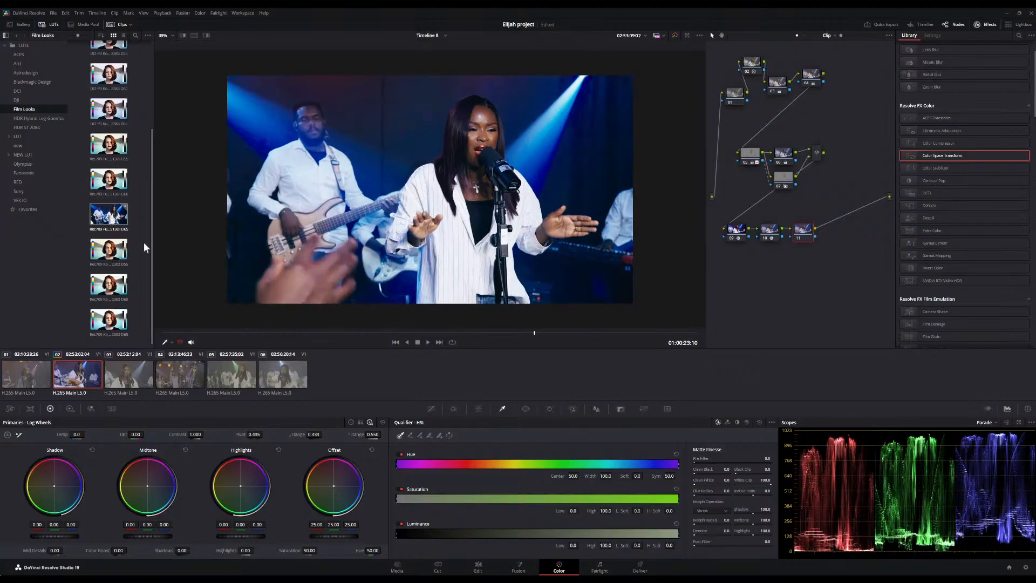
left_click_drag(109, 319, 817, 235)
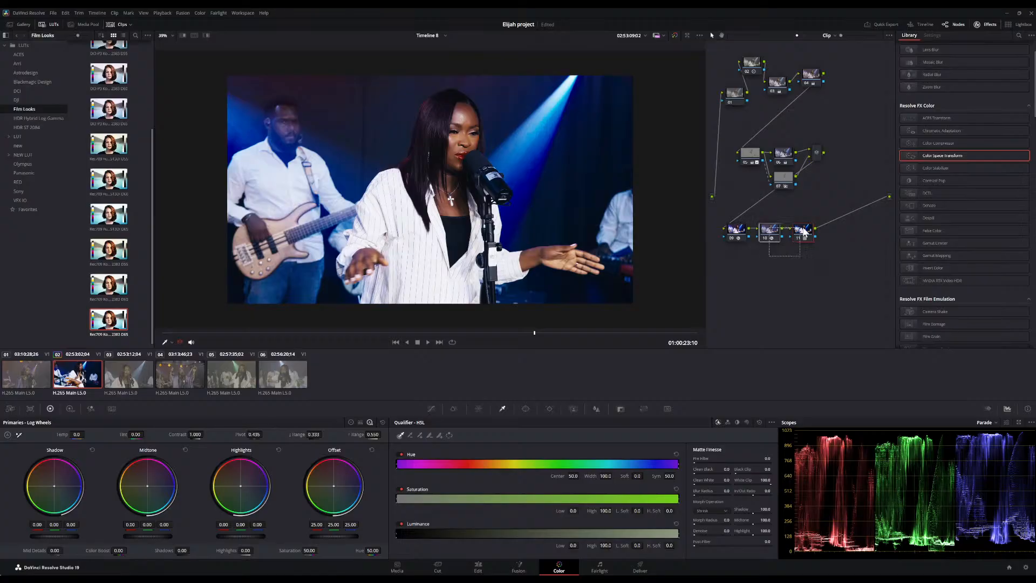
Combine the three new nodes into a compound node and set its key output gain to 0.590
left_click(852, 348)
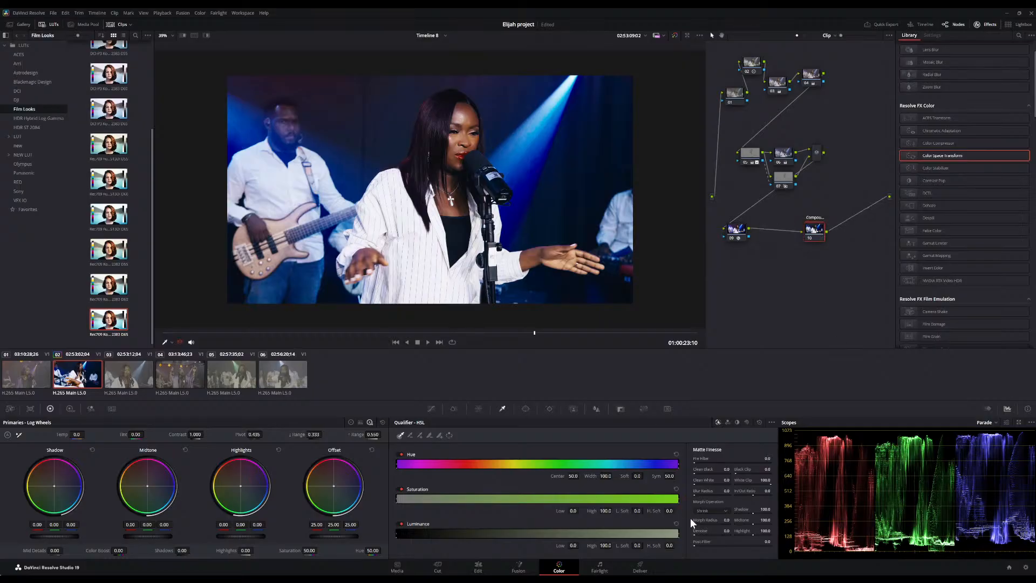
left_click(621, 409)
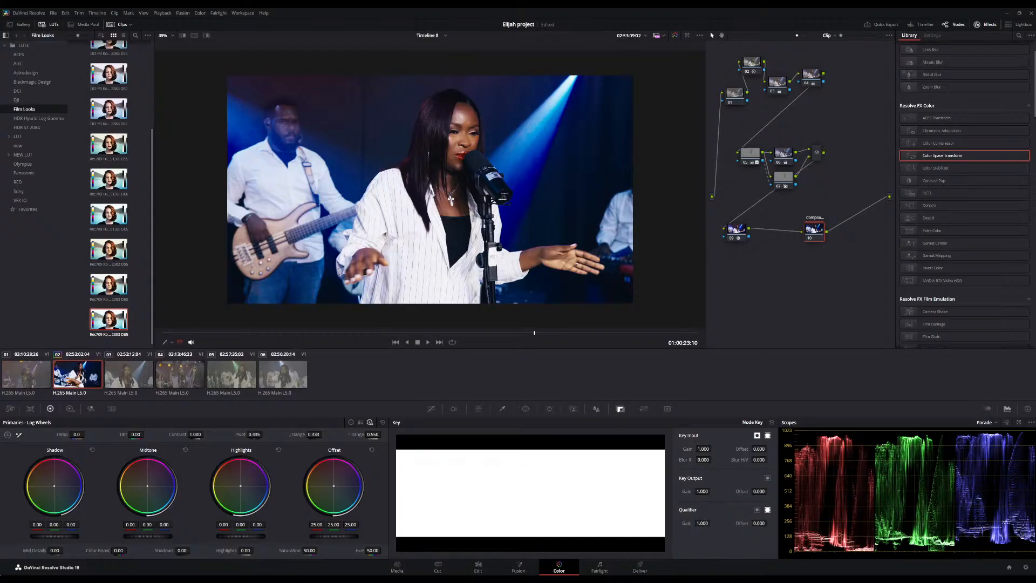
mouse_move(702, 491)
left_mouse_down()
mouse_move(670, 491)
mouse_move(705, 489)
left_mouse_up()
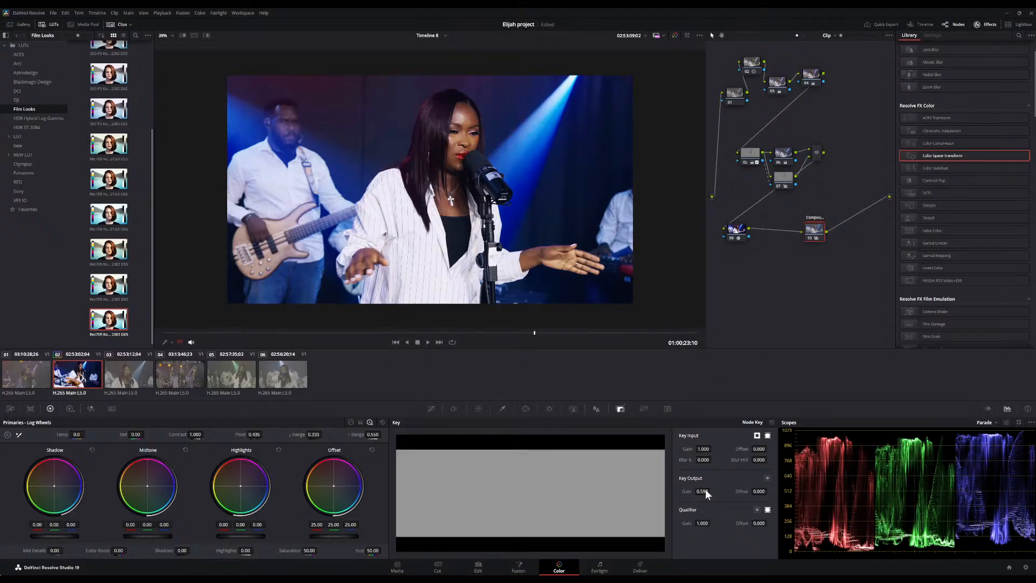
Toggle the compound node off and on and scrub and play through the clip to compare the look
left_click(274, 333)
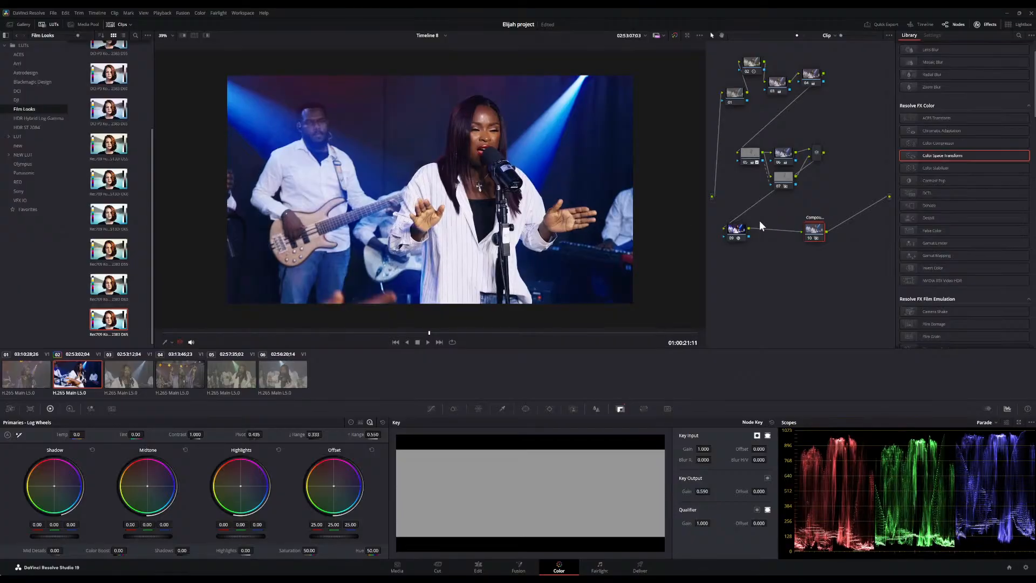
left_click(810, 238)
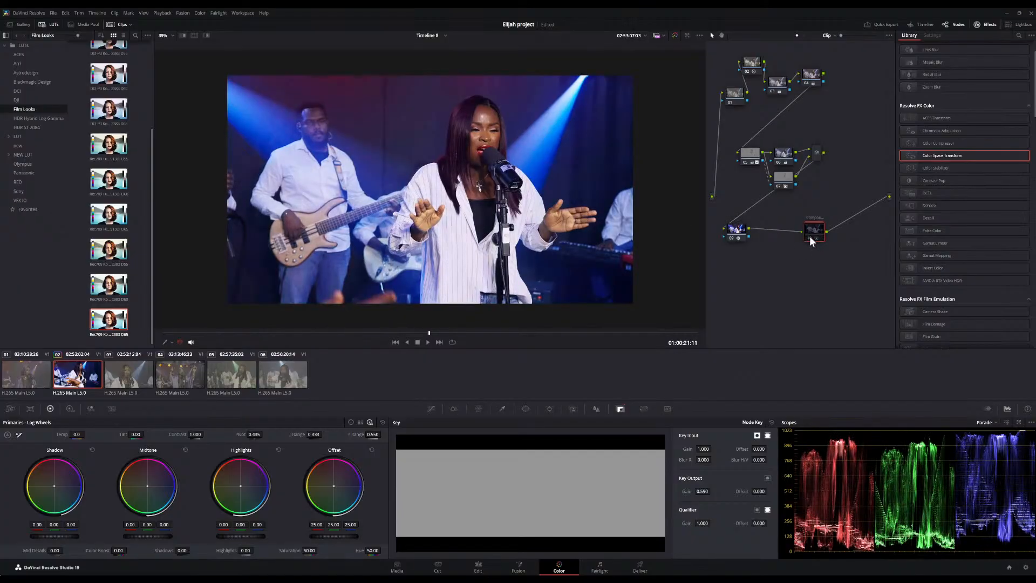
left_click(810, 238)
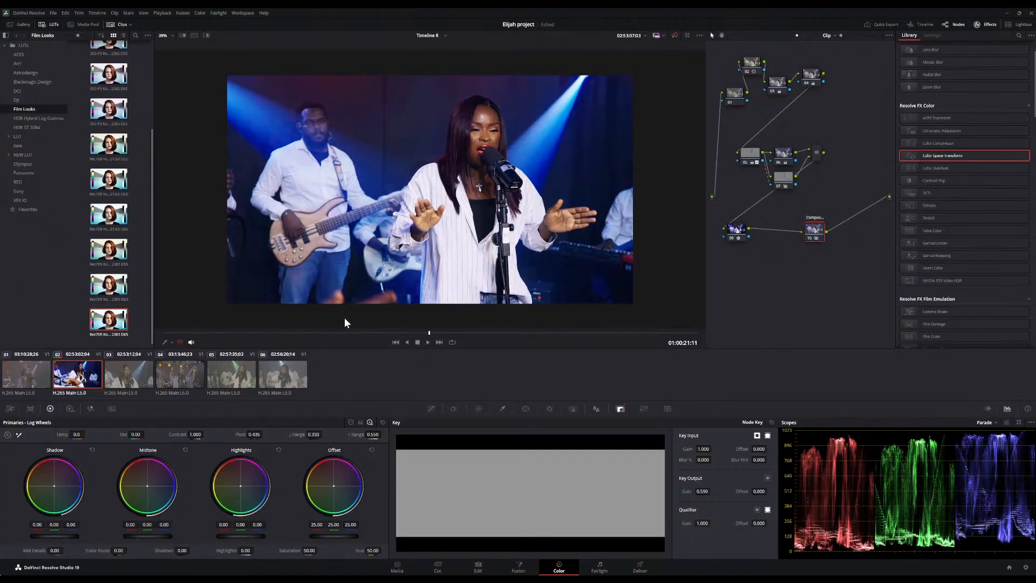
left_click_drag(239, 332, 414, 318)
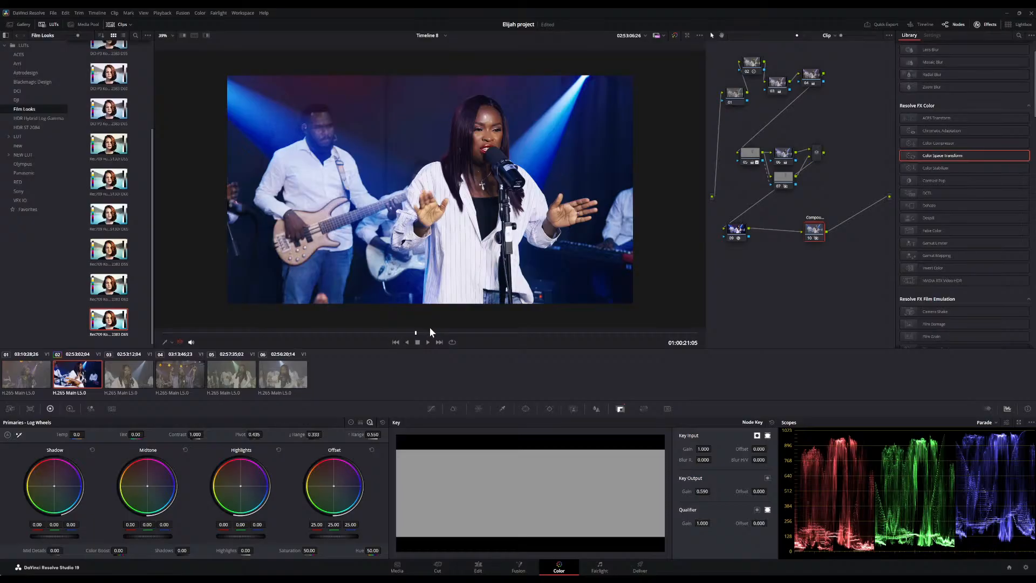
left_click_drag(430, 331, 147, 328)
key("space")
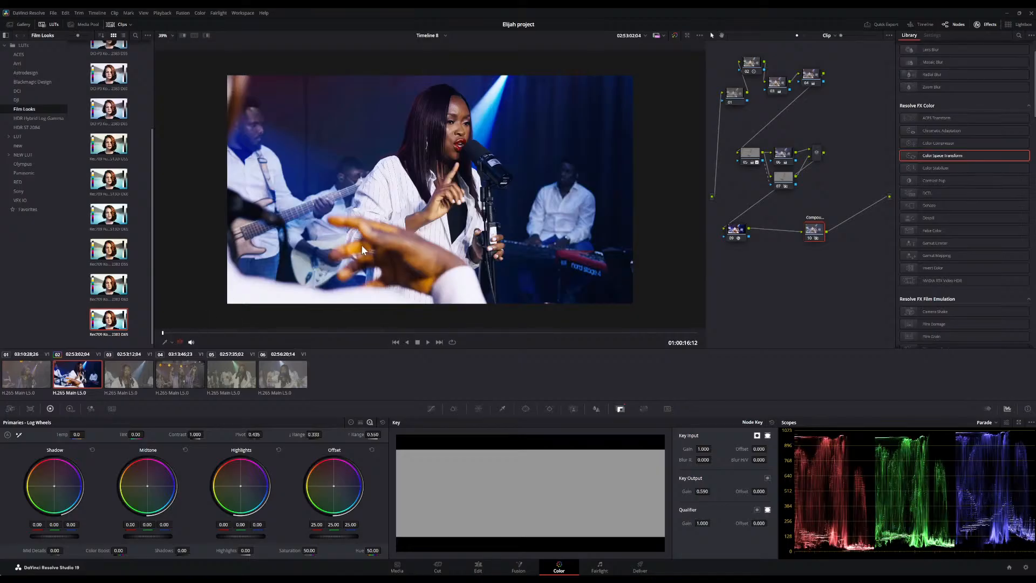
left_click_drag(190, 337, 483, 327)
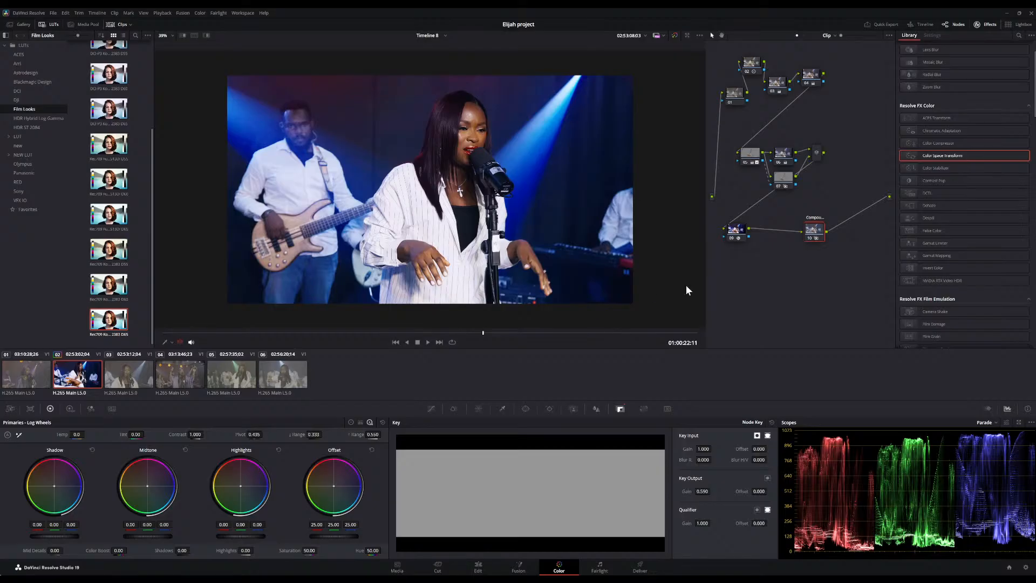
Add a node after the mixer and pull down red-magenta saturation with a Hue vs Sat curve to about 0.82
left_click(817, 155)
double_click(953, 163)
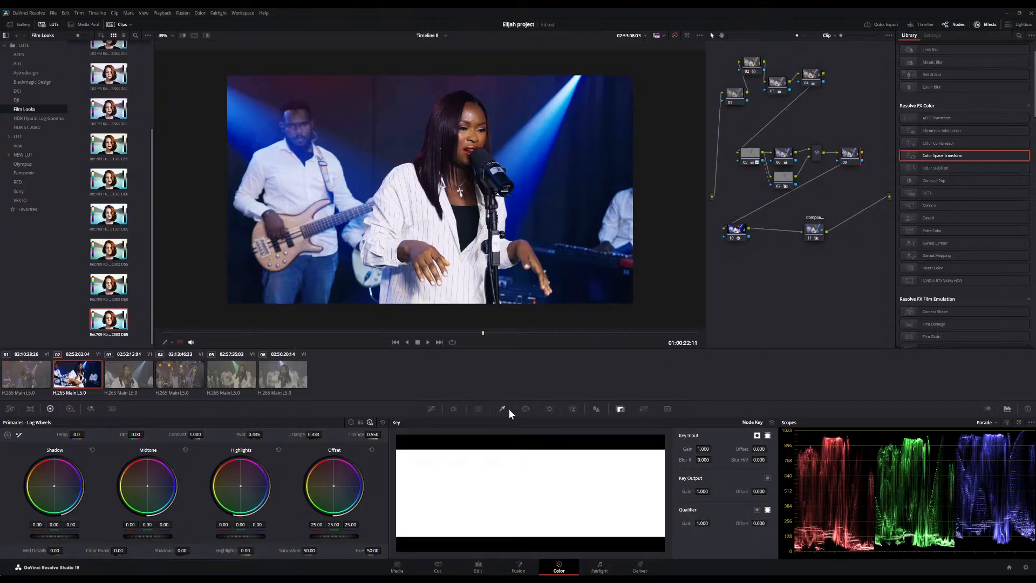
left_click(431, 410)
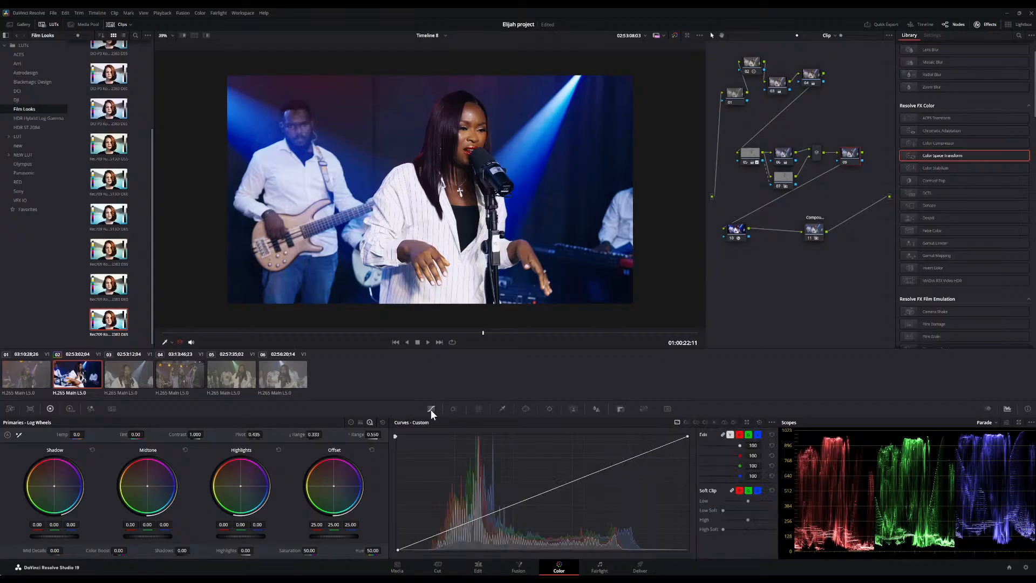
left_click(697, 422)
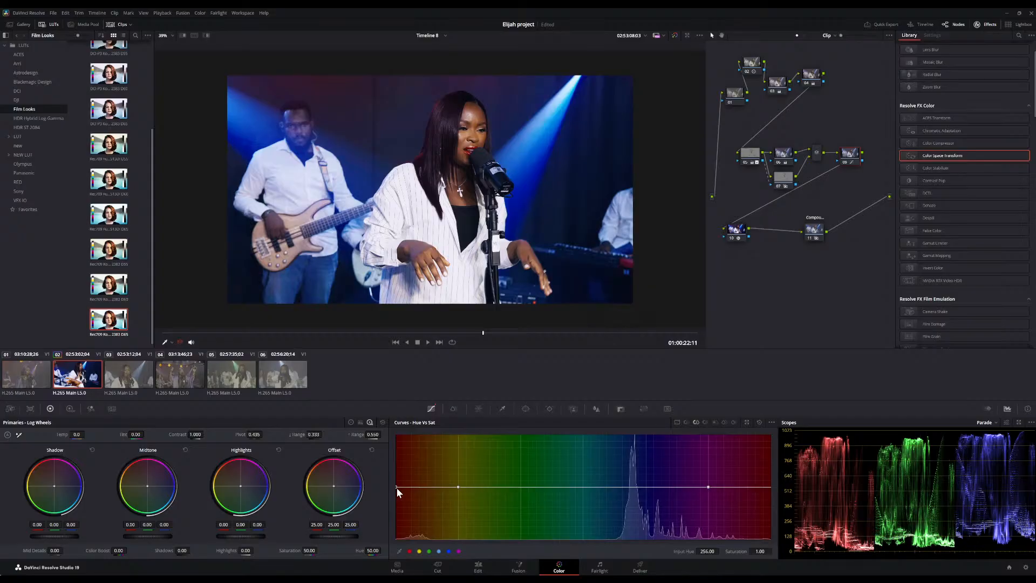
mouse_move(397, 488)
left_mouse_down()
mouse_move(378, 517)
mouse_move(394, 499)
left_mouse_up()
left_click_drag(268, 335, 533, 331)
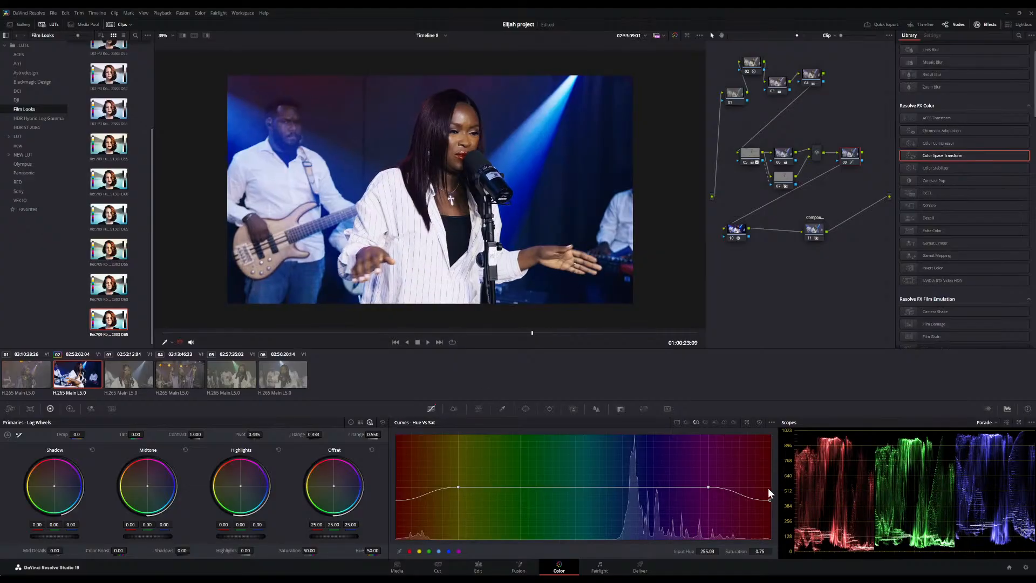
left_click_drag(769, 499, 752, 495)
left_click_drag(181, 333, 480, 338)
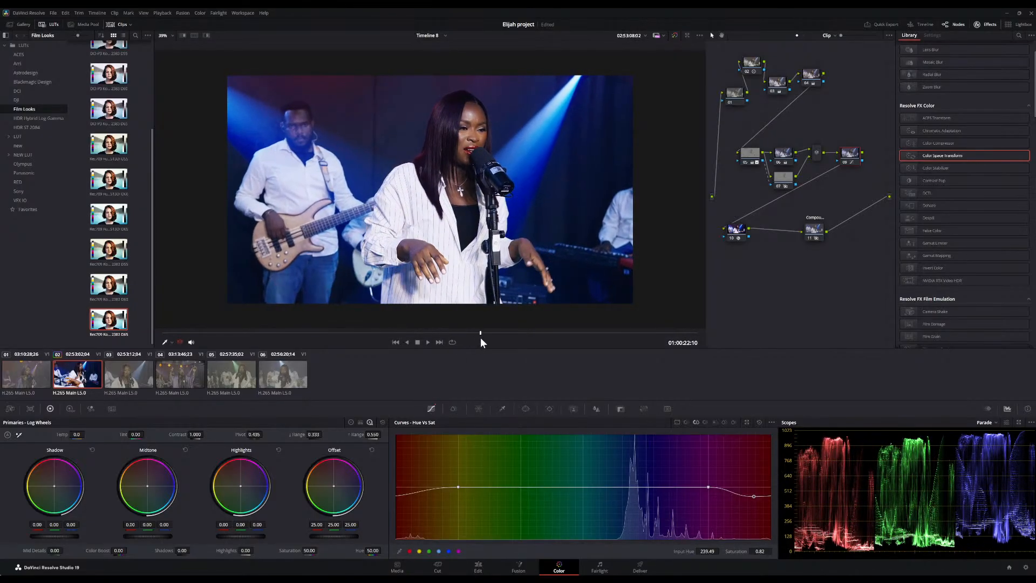
Toggle the compound node repeatedly to compare the image with and without the film look
left_click(809, 239)
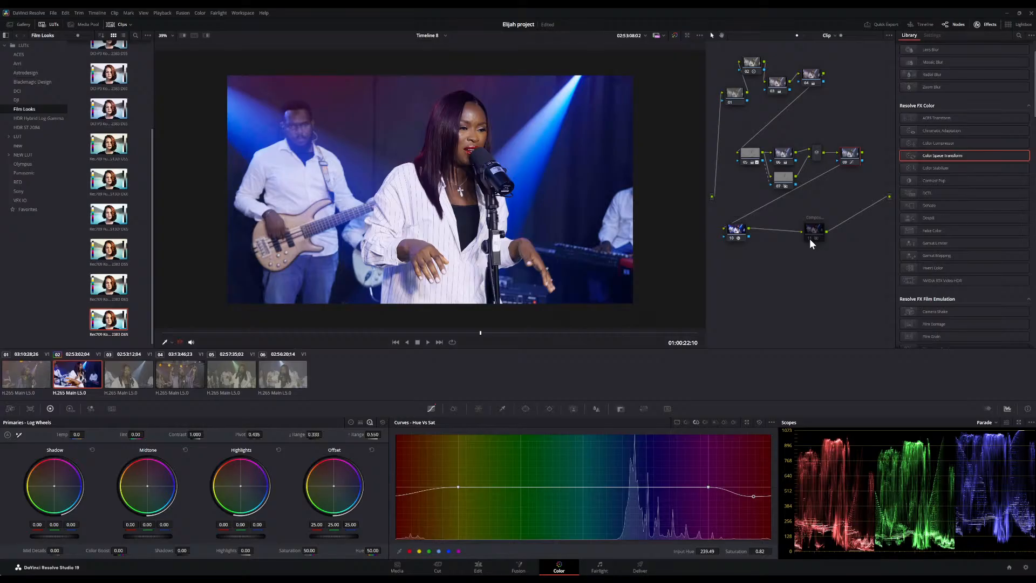
left_click(810, 239)
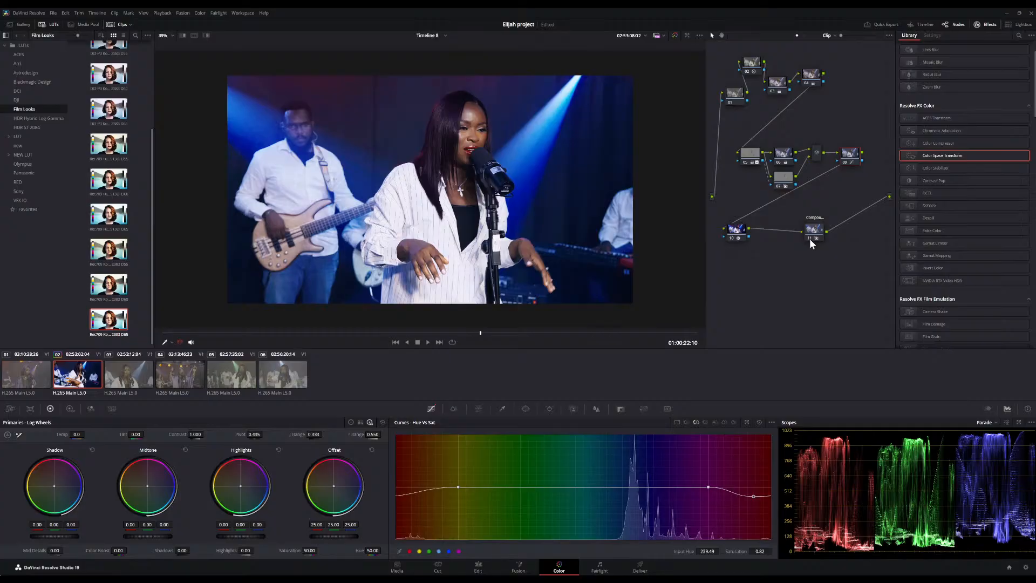
left_click(810, 238)
left_click(809, 238)
left_click(810, 240)
left_click(809, 238)
Open the compound node and set the LUT node's key output gain to 0.818
double_click(810, 234)
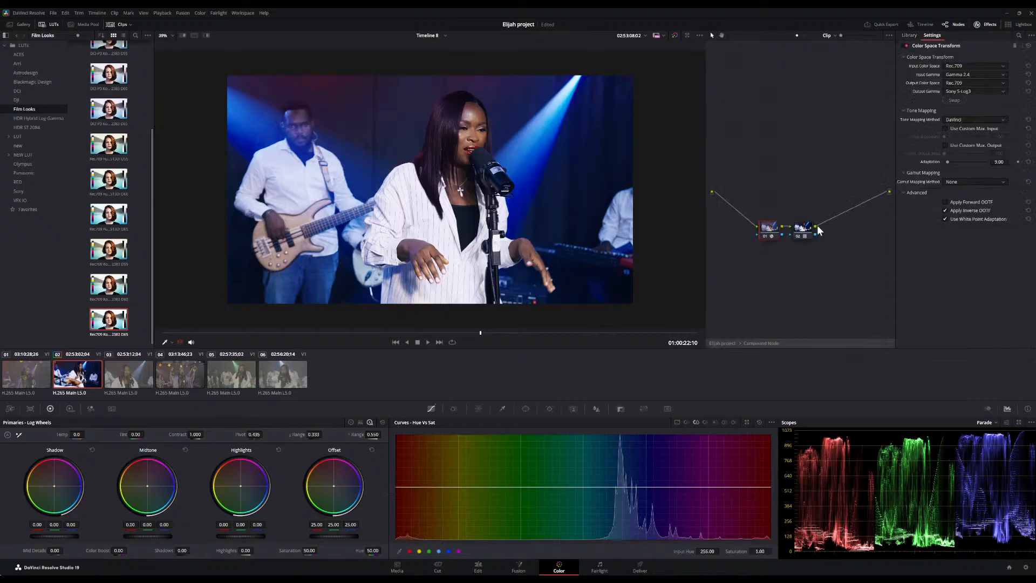
left_click(800, 229)
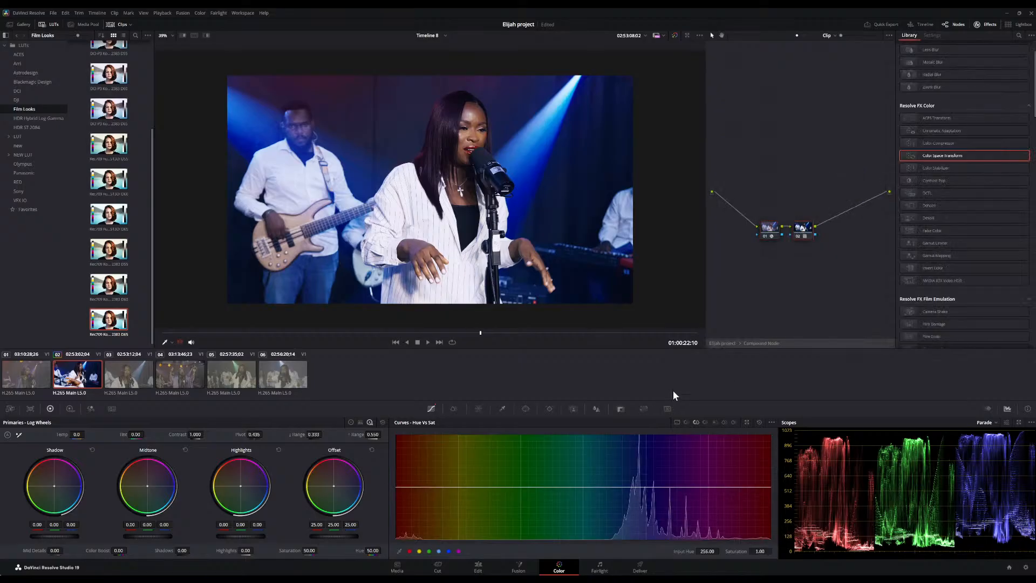
left_click(622, 409)
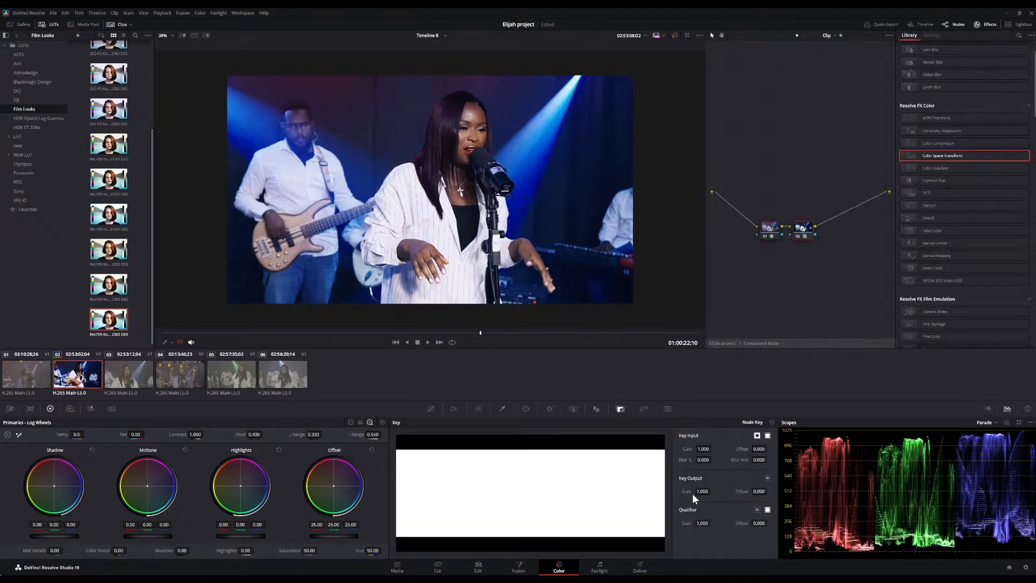
mouse_move(702, 491)
left_mouse_down()
mouse_move(683, 492)
mouse_move(723, 491)
mouse_move(703, 492)
left_mouse_up()
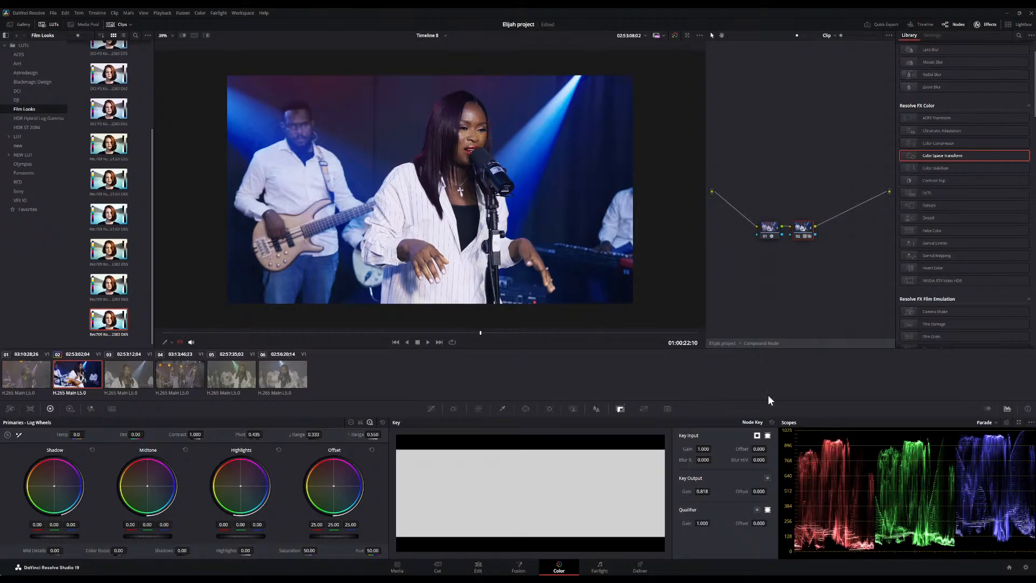
Return to the main node tree and set the compound node's key output gain to 0.840
left_click(757, 346)
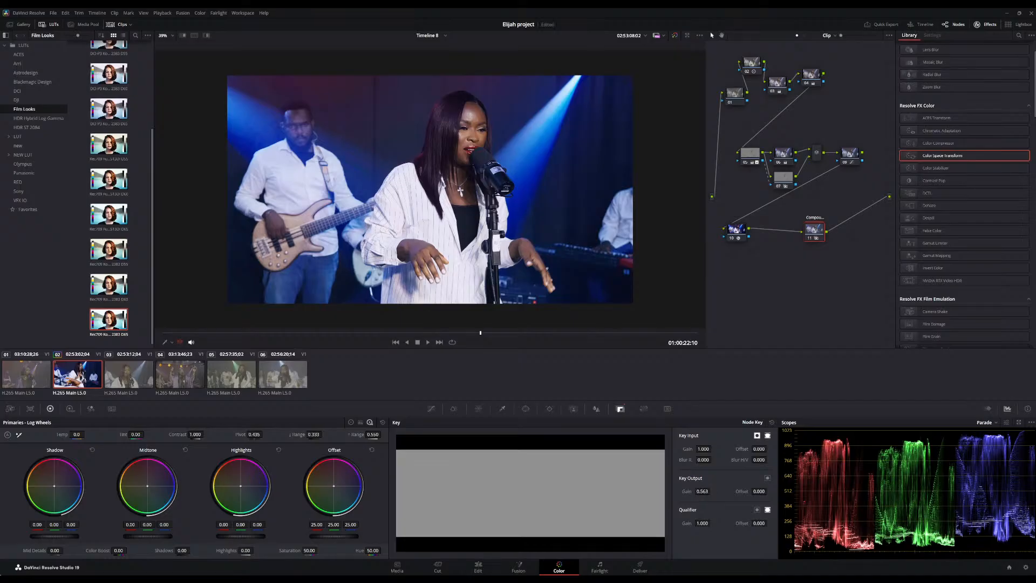
left_click_drag(707, 491, 712, 491)
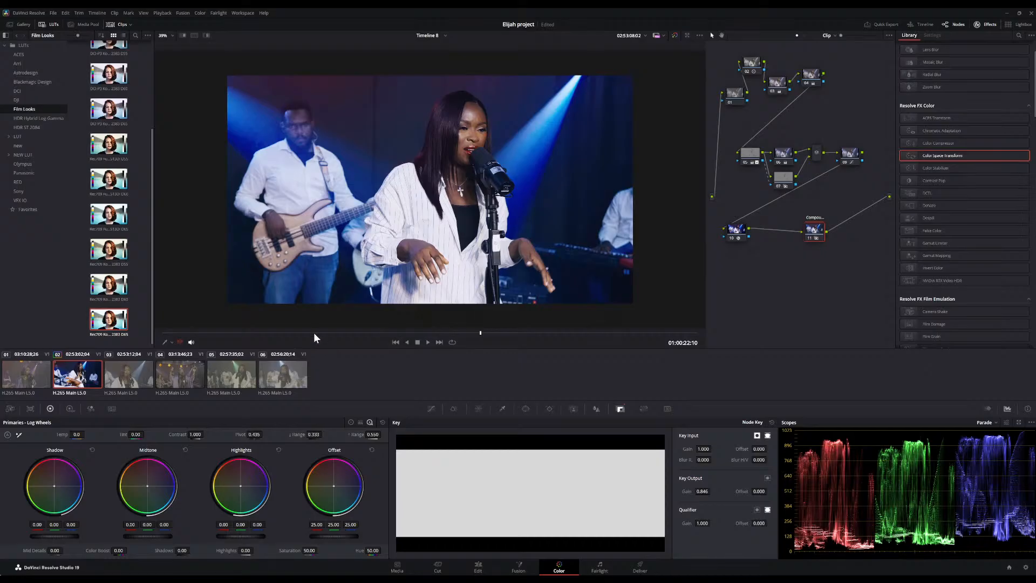
left_click_drag(313, 333, 547, 331)
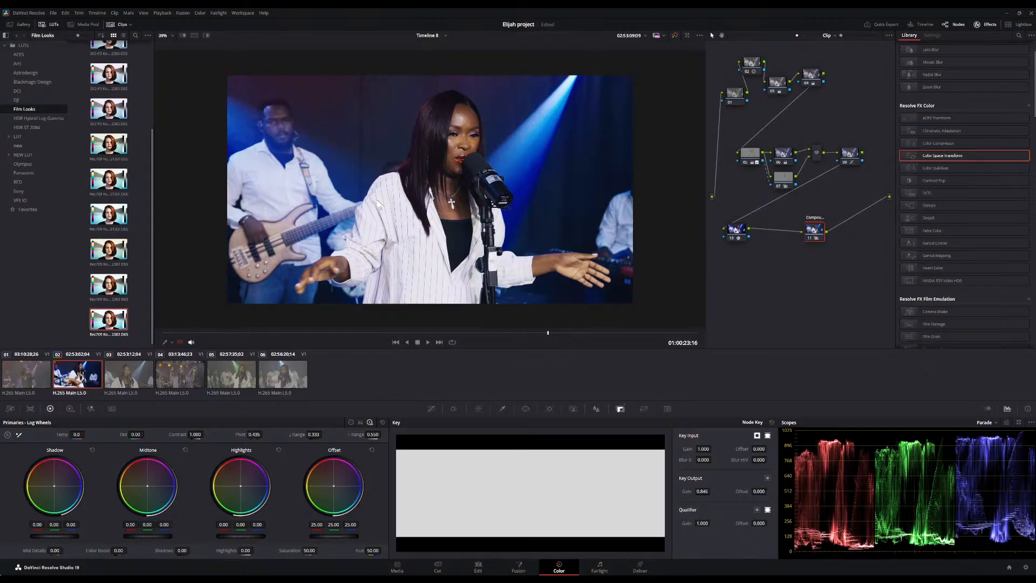
left_click_drag(257, 335, 568, 341)
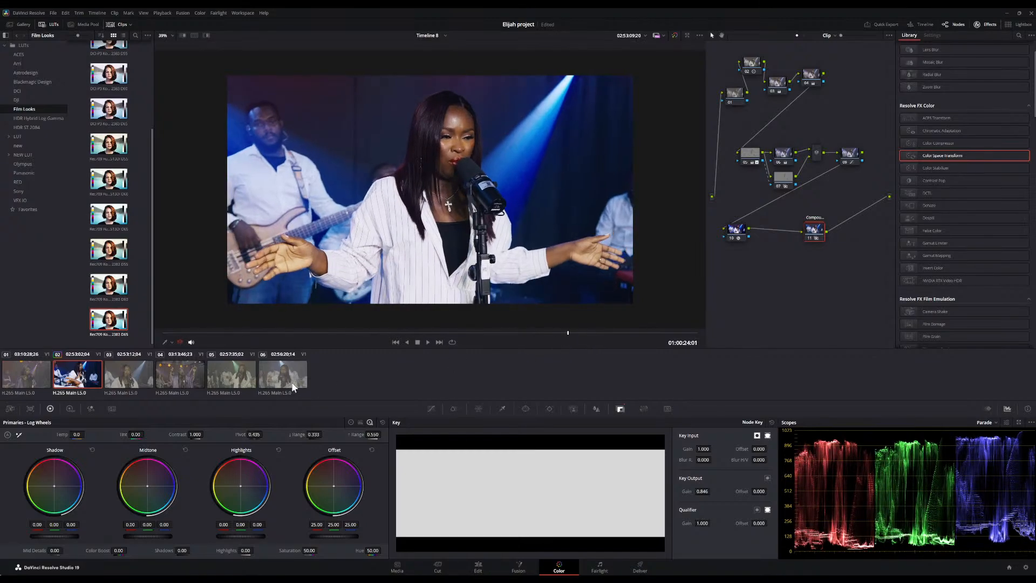
Select the third clip and apply the previous clip's grade to it
left_click(127, 379)
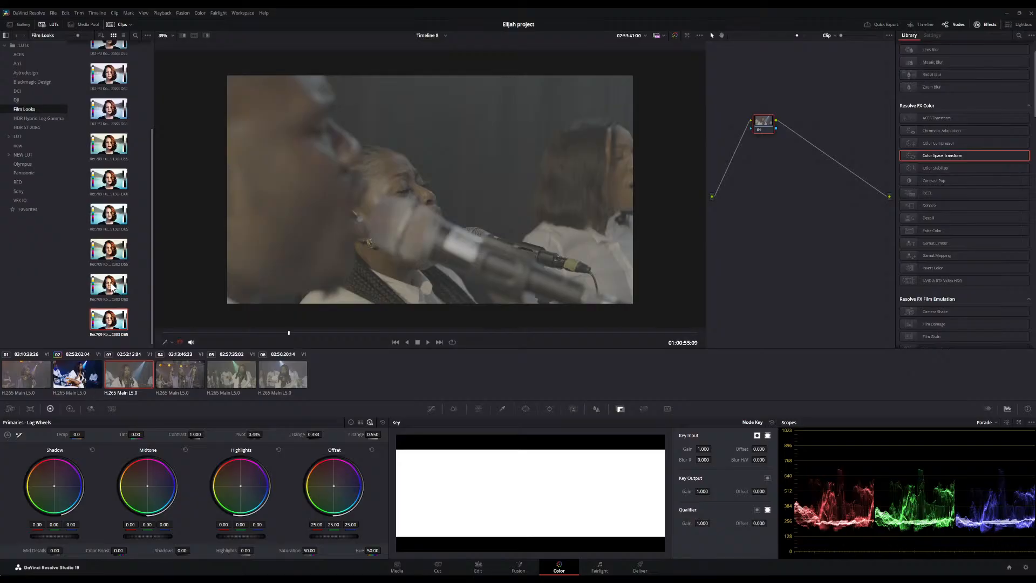
key("equal")
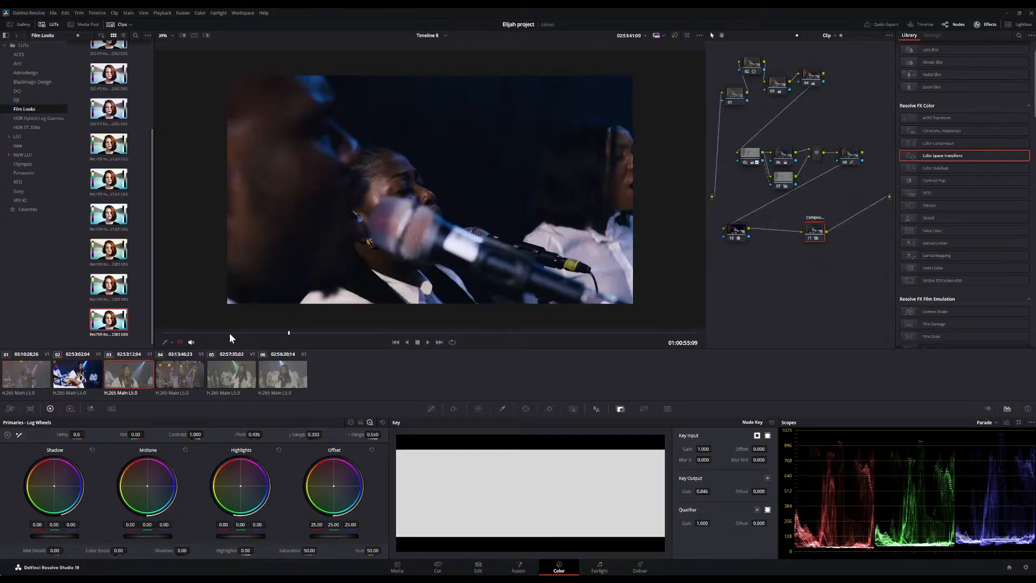
Review the third clip's grade by scrubbing it and inspect the Color Space Transform node's settings
left_click_drag(229, 332, 490, 337)
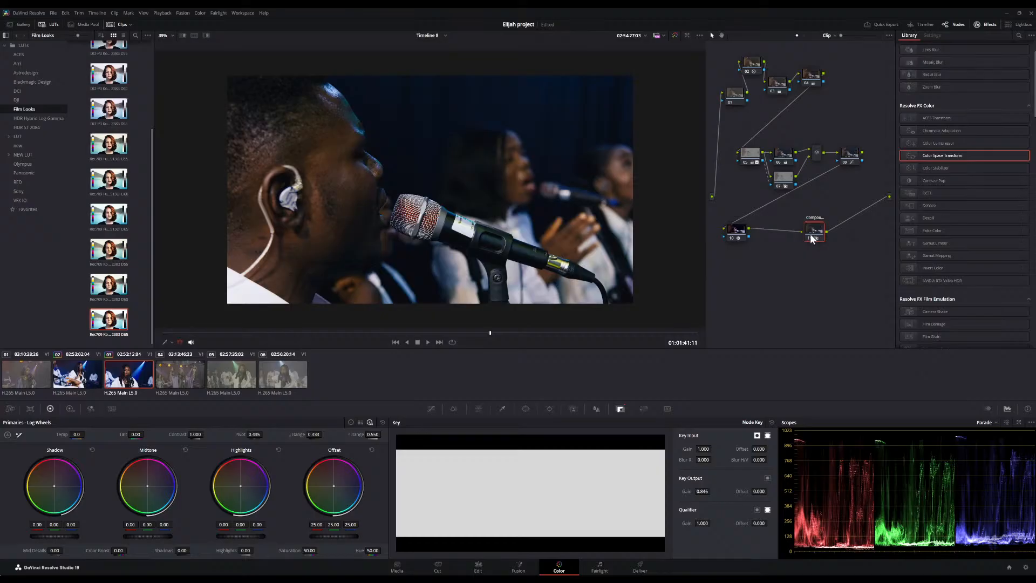
left_click(738, 231)
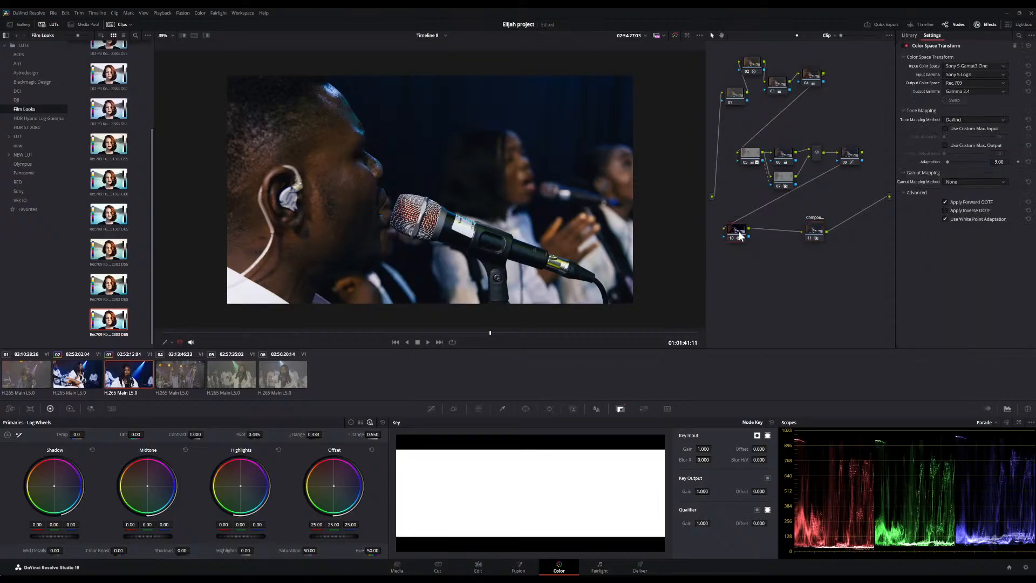
left_click(851, 154)
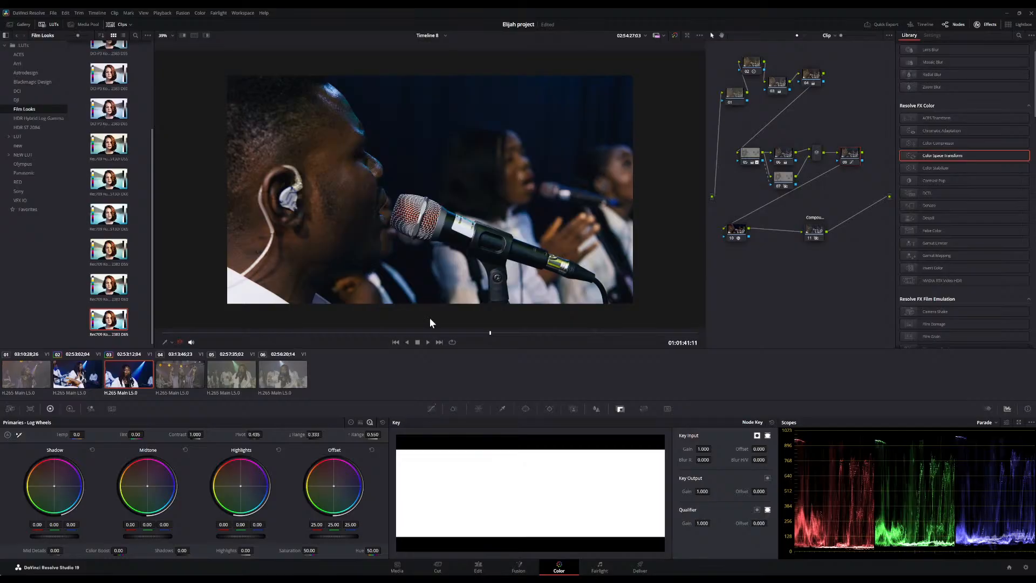
left_click_drag(244, 332, 326, 333)
left_click_drag(335, 329, 522, 335)
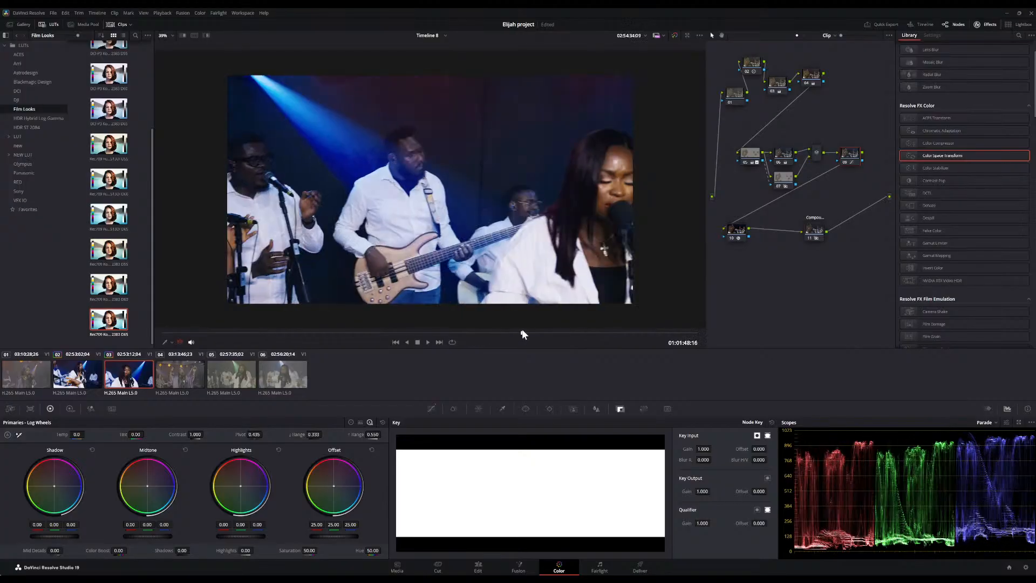
Select the fourth clip and paste the copied grade onto it, scrubbing to check the result
left_click(184, 372)
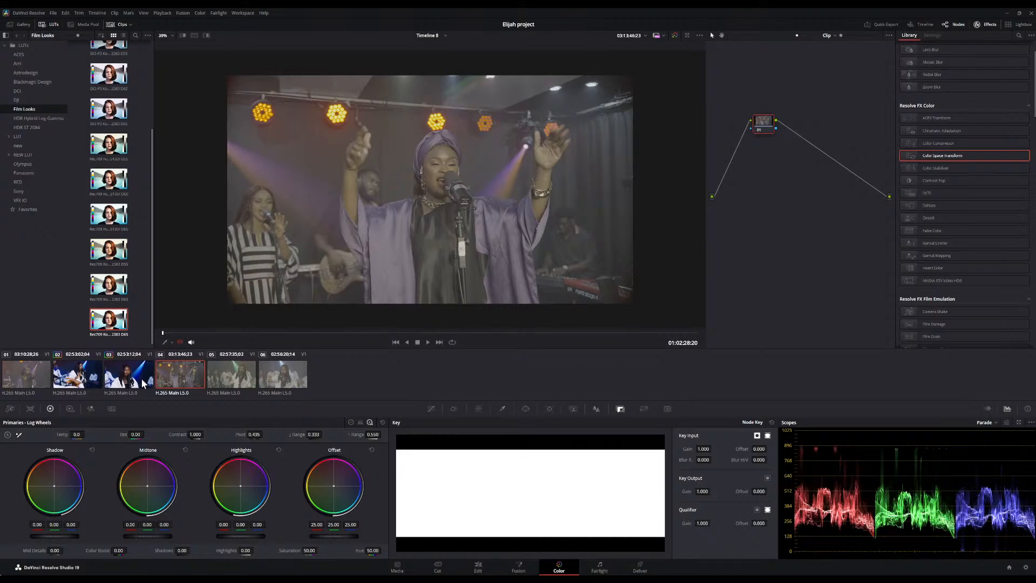
key("ctrl+v")
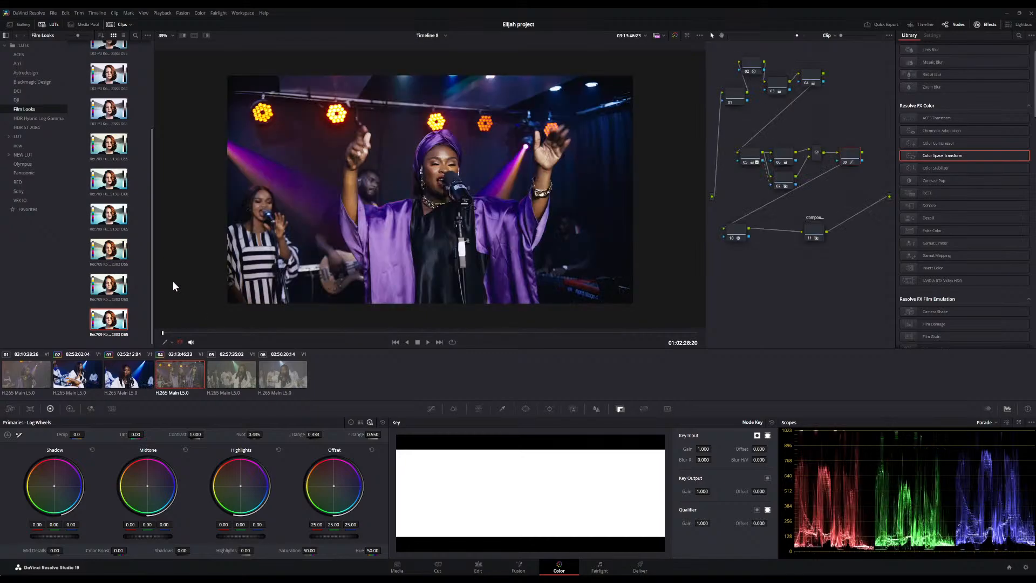
left_click_drag(219, 332, 555, 327)
Apply the copied grade to the fifth and sixth clips, scrubbing through each to check it
left_click(234, 371)
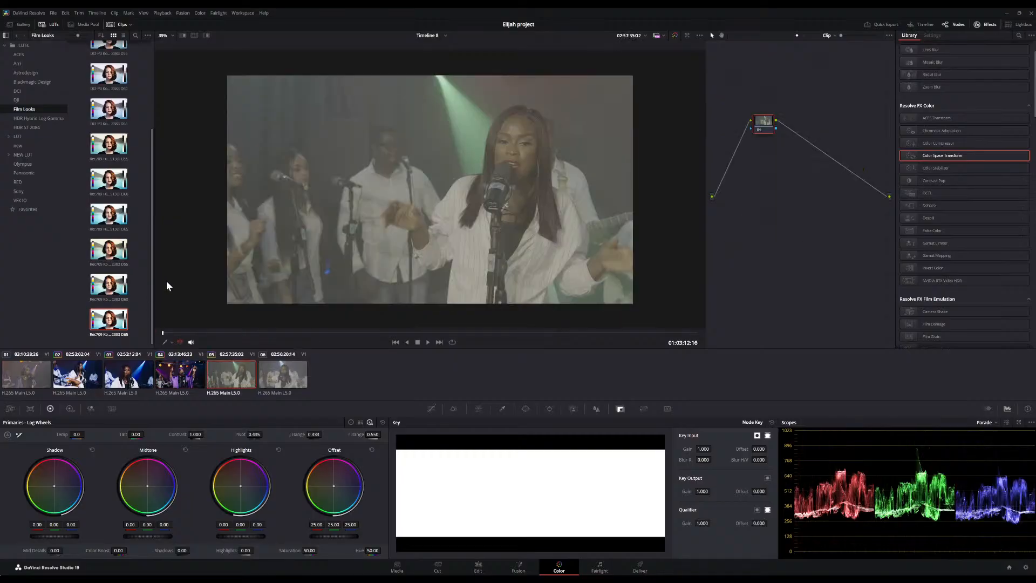
left_click_drag(200, 330, 302, 331)
left_click(282, 375)
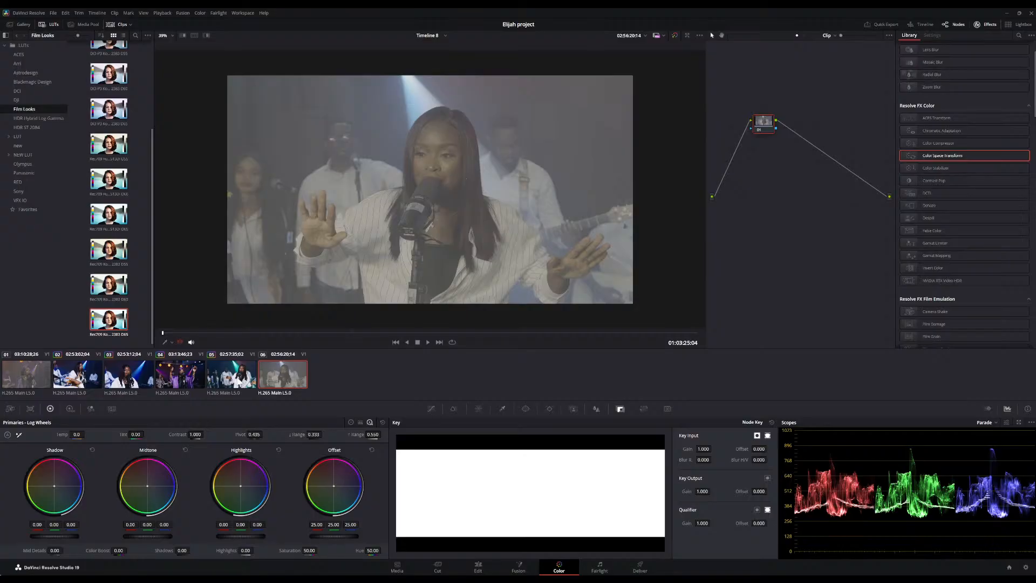
key("ctrl+v")
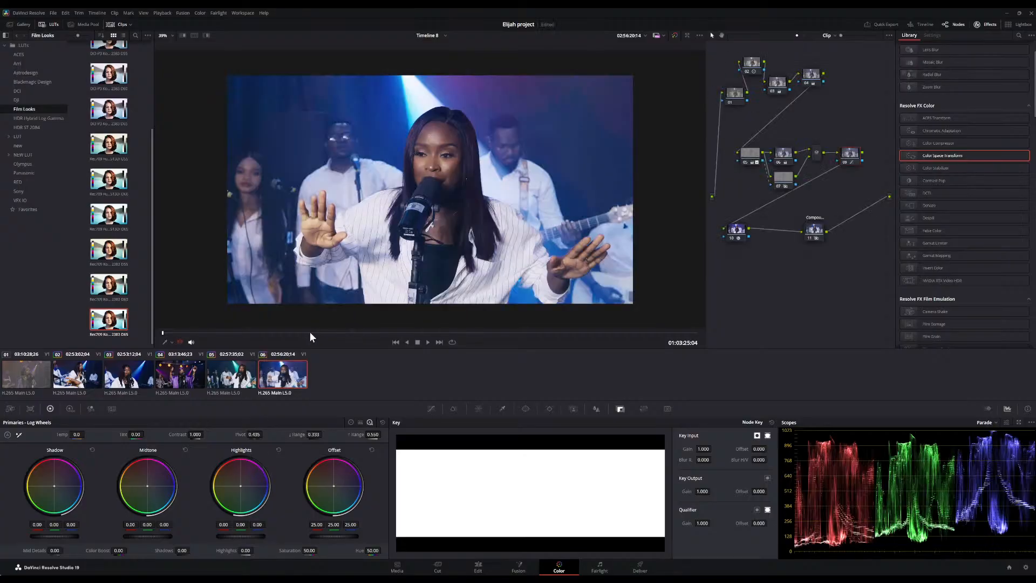
left_click_drag(293, 335, 516, 305)
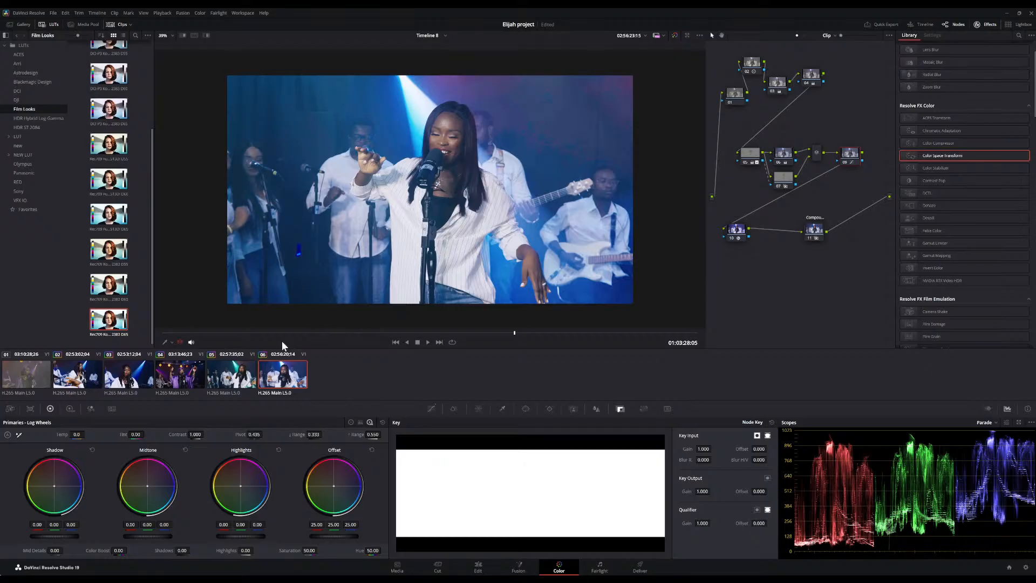
Open the sixth clip's compound node to check it, then switch to the Edit page
left_click_drag(272, 332, 394, 345)
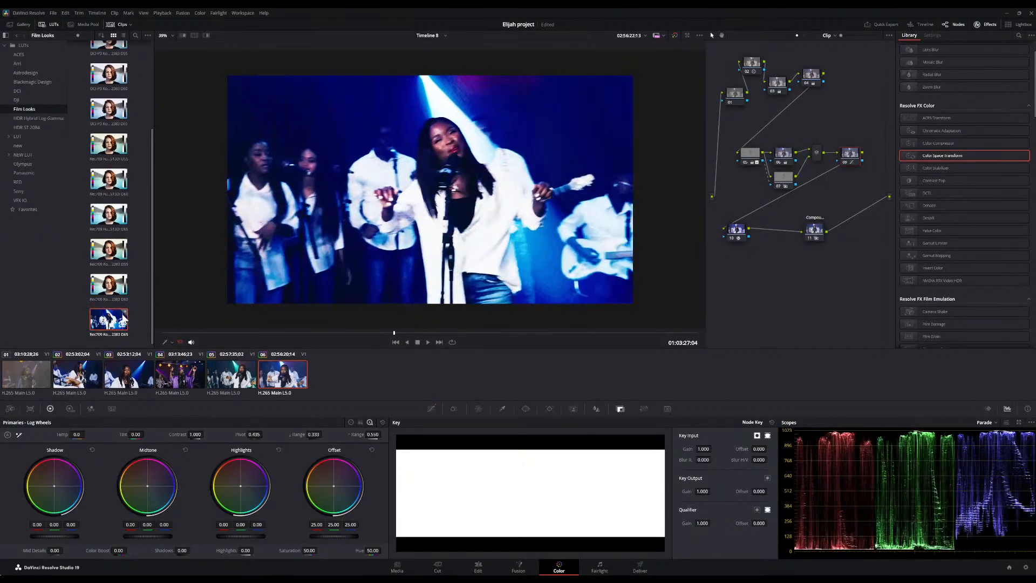
double_click(817, 226)
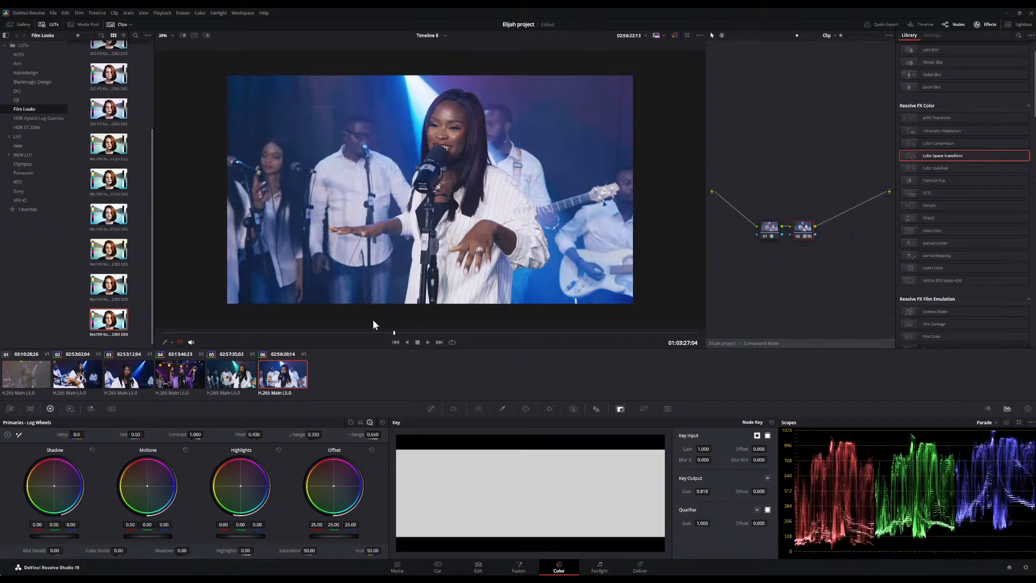
left_click(489, 570)
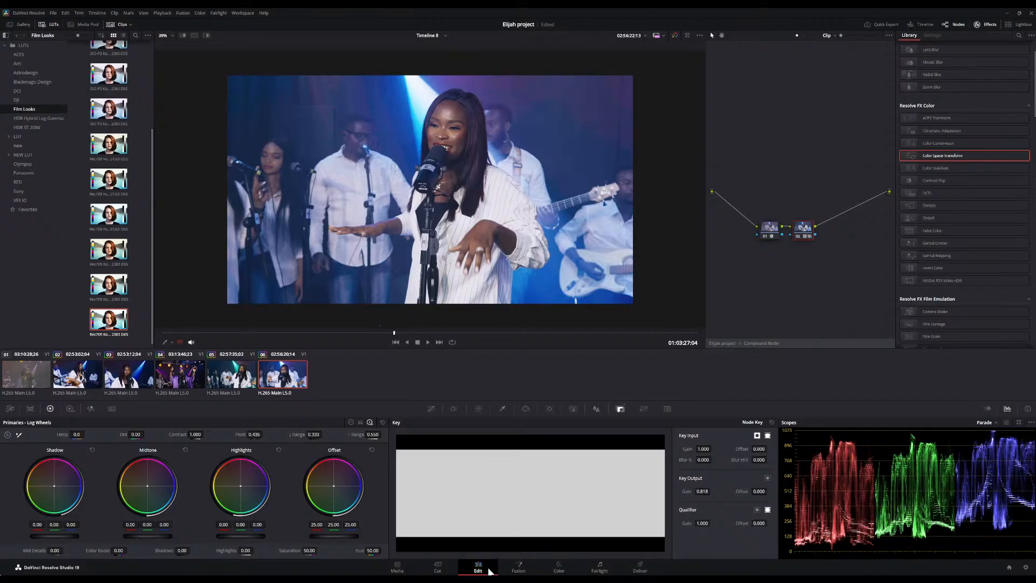